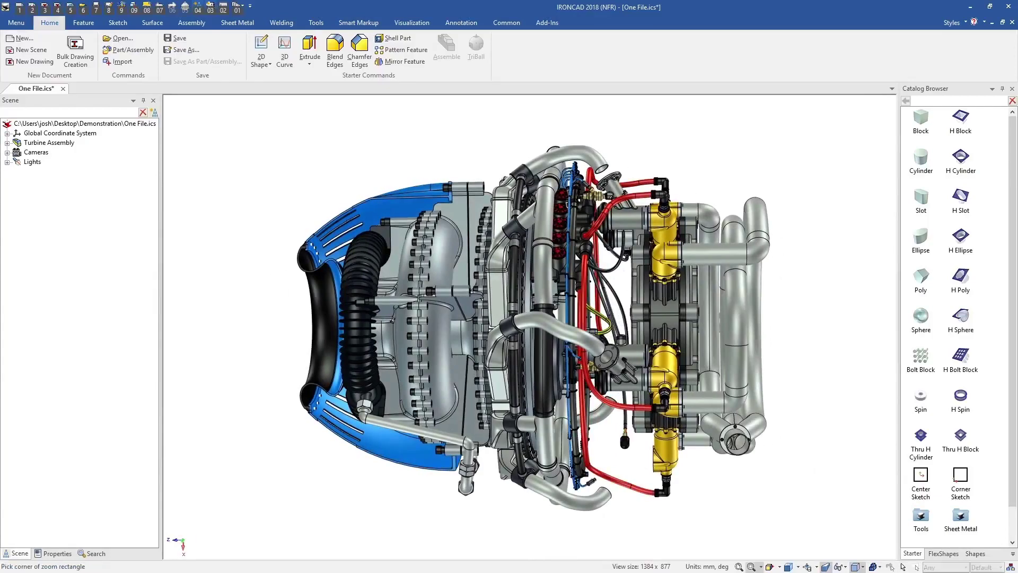
- Add a 4 mm thick cylinder as a new part on the open pipe flange and resize its diameter to the flange's outer edge
scroll(690, 392, up, 5)
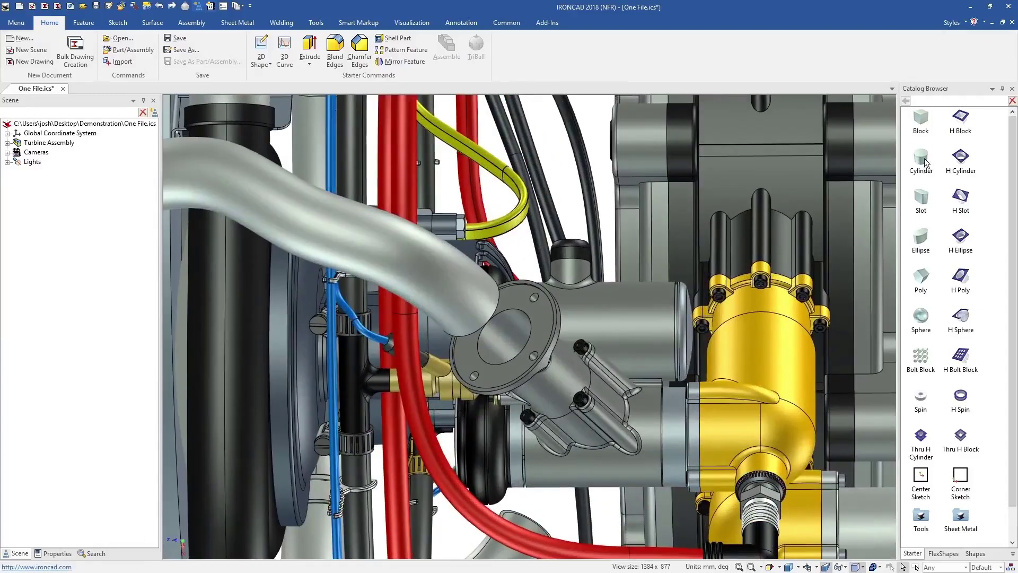
right_drag(926, 162, 555, 332)
click(634, 351)
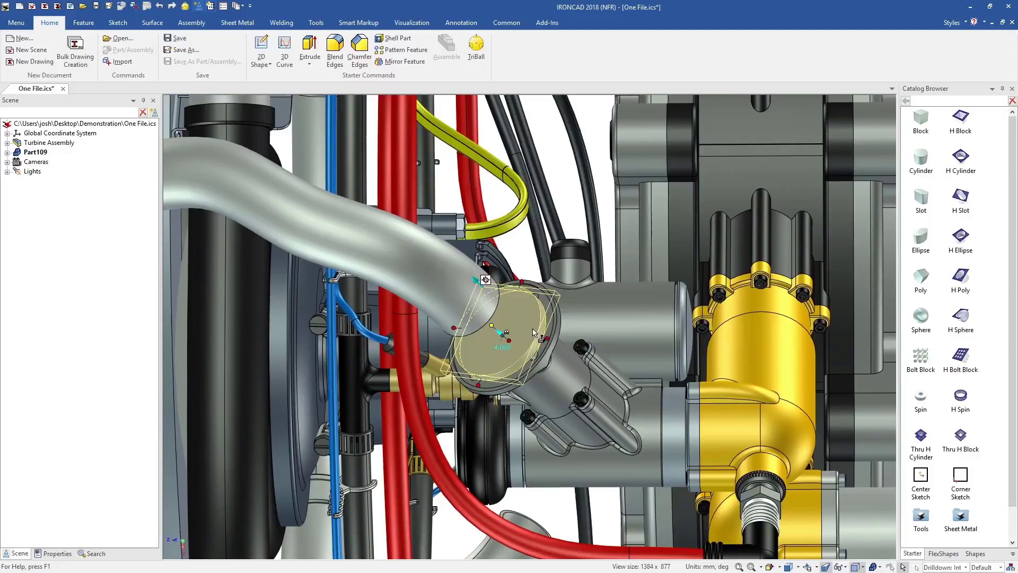
drag(547, 337, 552, 337)
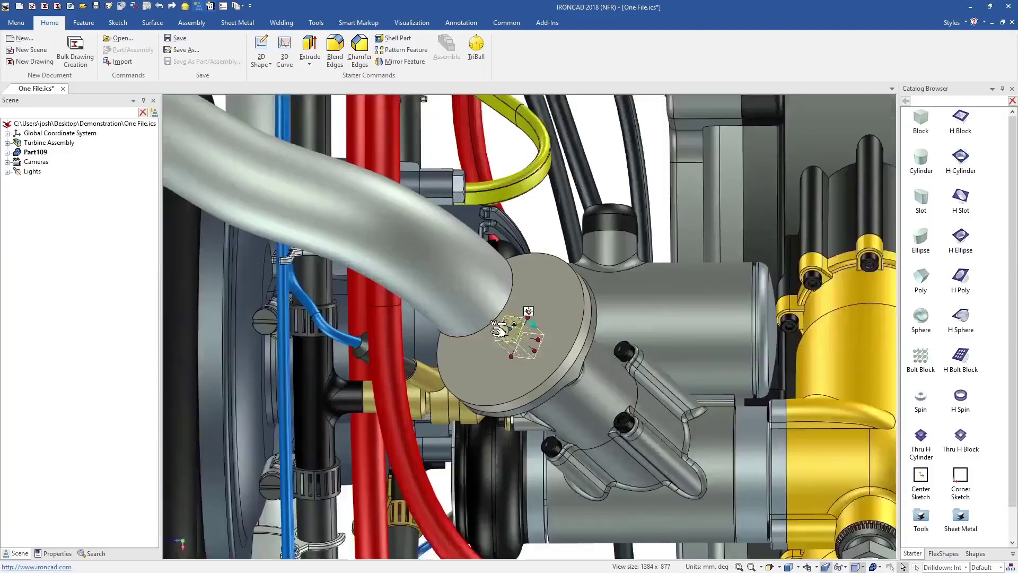
- Add a second cylinder at the centre of the new flange plate, resized around the bent pipe and 21 mm tall
scroll(504, 321, up, 4)
middle_drag(504, 321, 654, 282)
drag(568, 363, 625, 346)
drag(922, 161, 526, 337)
drag(561, 305, 610, 226)
middle_drag(505, 403, 476, 340)
drag(549, 314, 539, 234)
scroll(559, 351, down, 3)
middle_drag(559, 348, 520, 393)
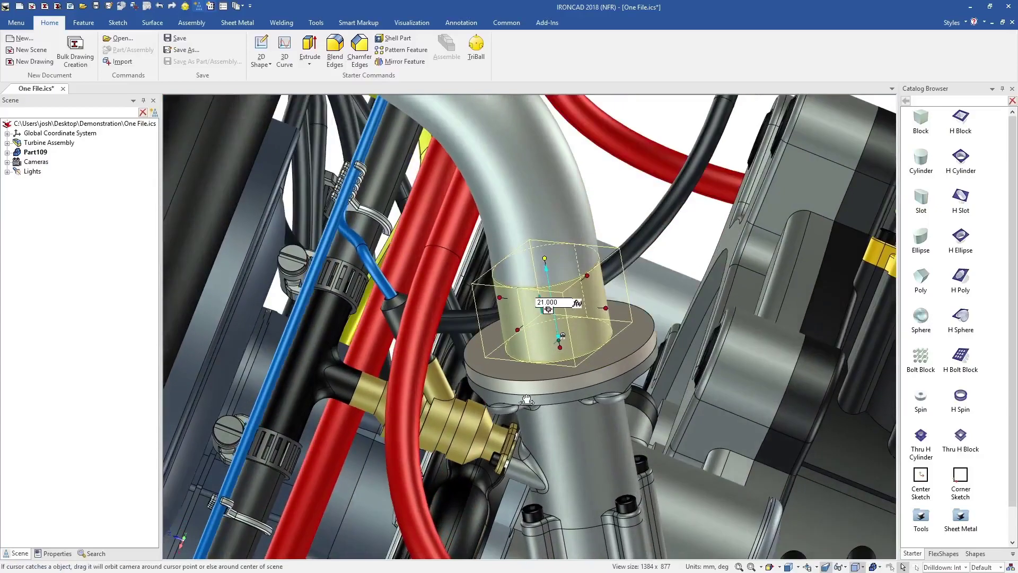
- Add a collar cylinder on top of the tube, 15 mm tall, narrow it to fit closely around the pipe, and increase its height by 2 mm
drag(674, 336, 542, 237)
text(29)
key(Return)
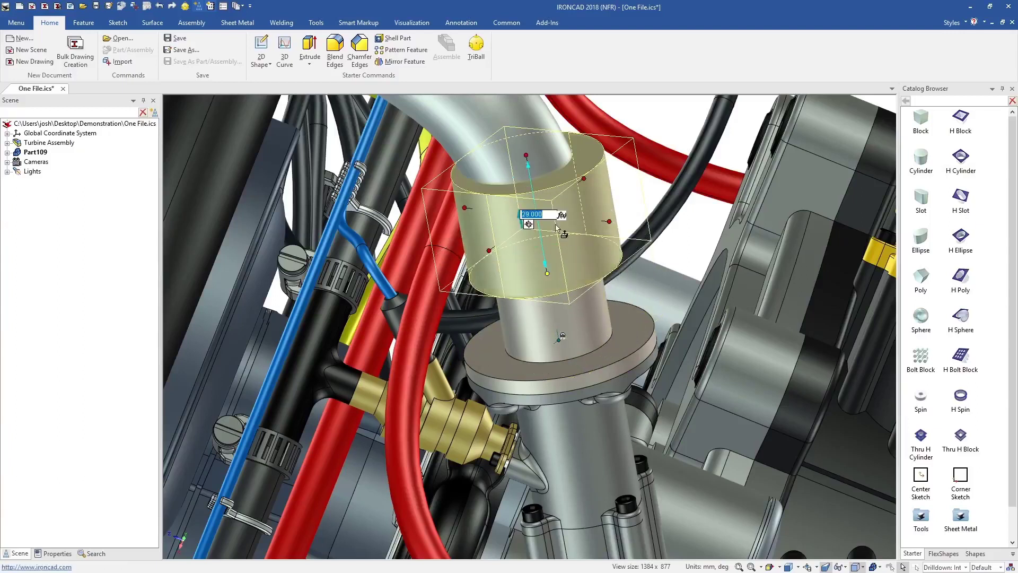
text(15)
key(Return)
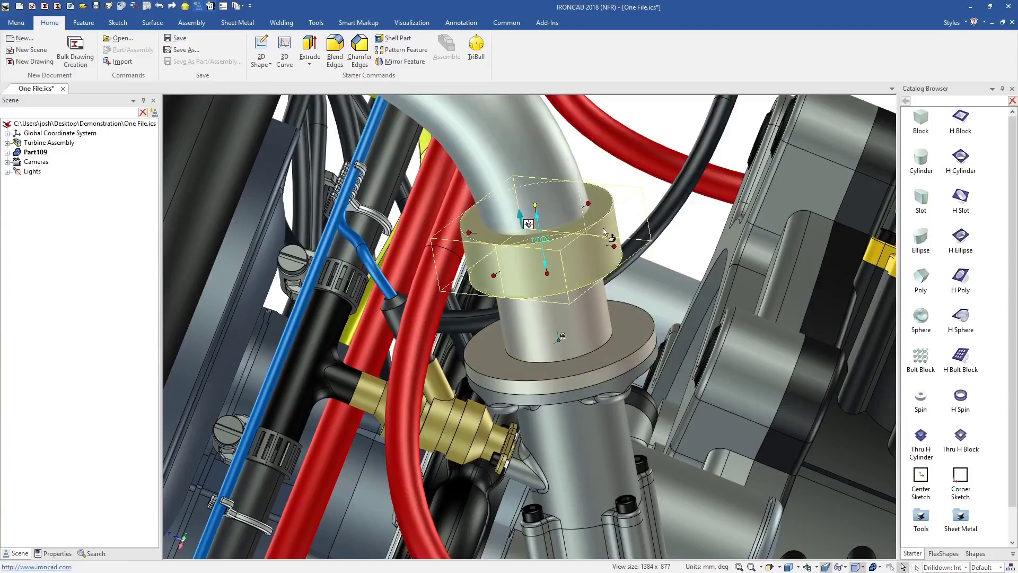
drag(619, 243, 602, 245)
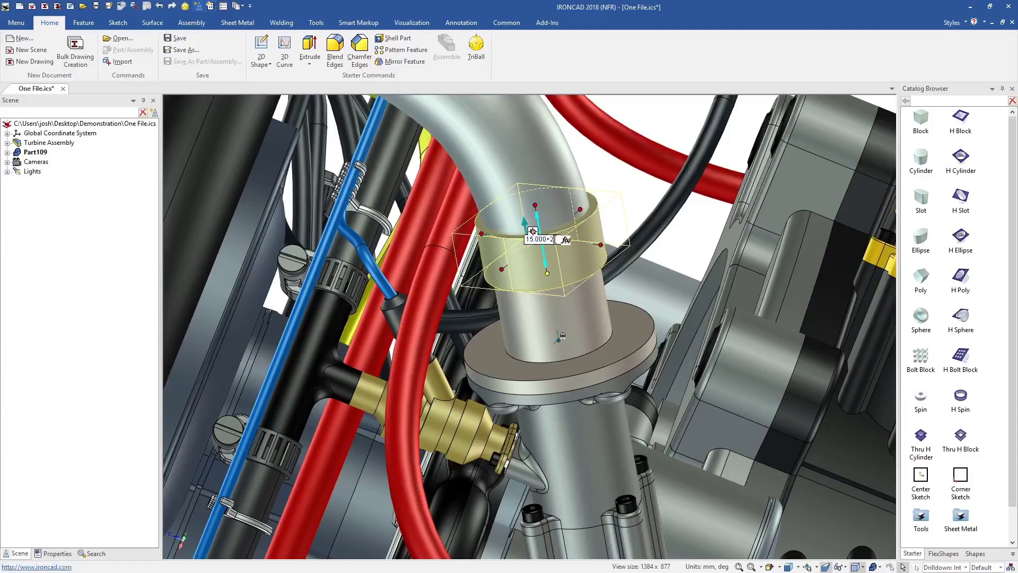
key(Return)
- Blend the edges of the collar's outer cylindrical face
click(626, 207)
click(575, 254)
click(575, 255)
click(575, 255)
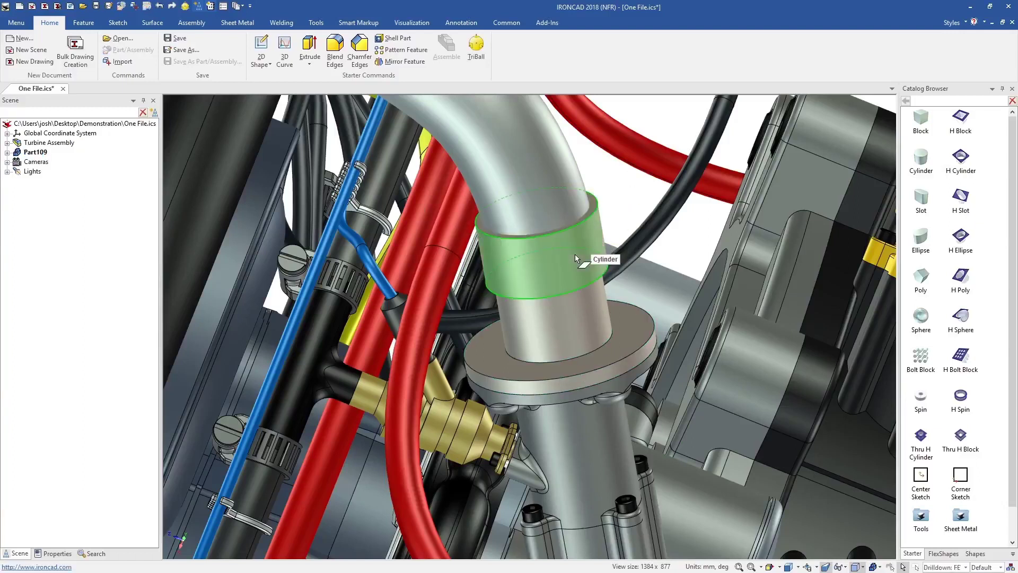
right_click(576, 258)
click(615, 273)
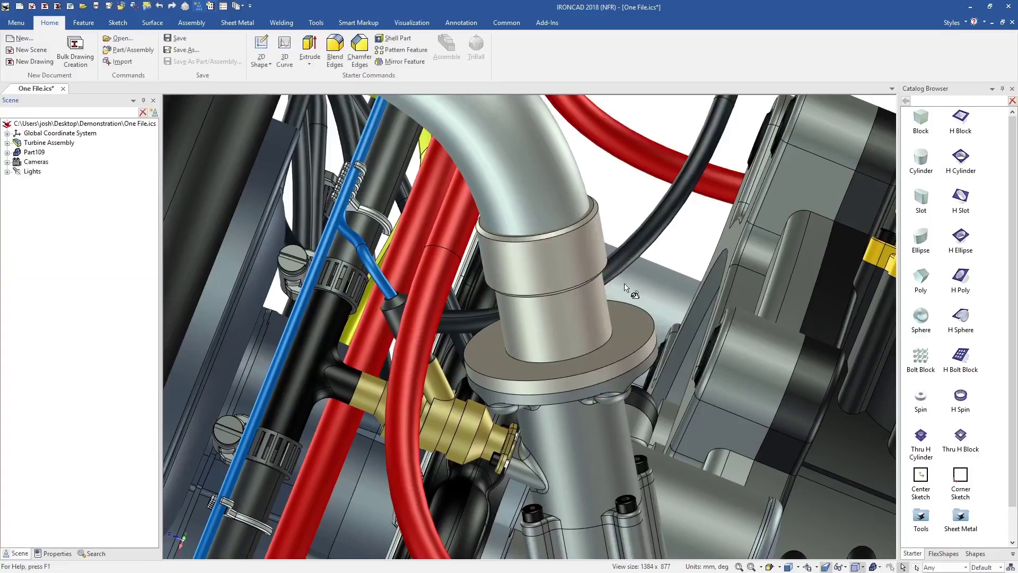
- Blend the edges of the flange plate's top face, including the edge around the tube's base
double_click(629, 332)
click(630, 332)
right_click(630, 332)
click(669, 347)
key(Return)
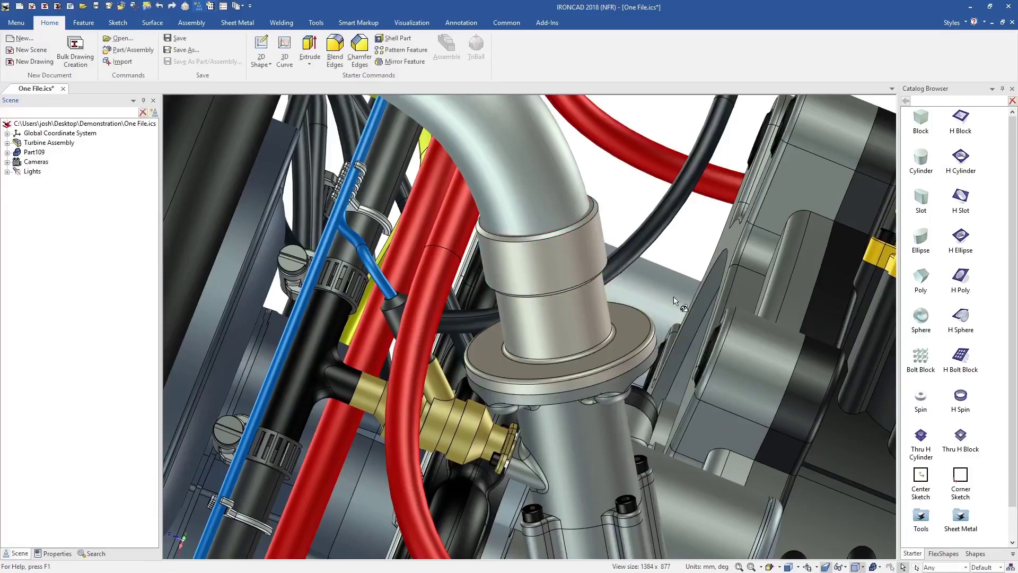
- Place a cylindrical hole on the flange plate and centre it with the TriBall on the bolt hole beneath
scroll(593, 351, up, 3)
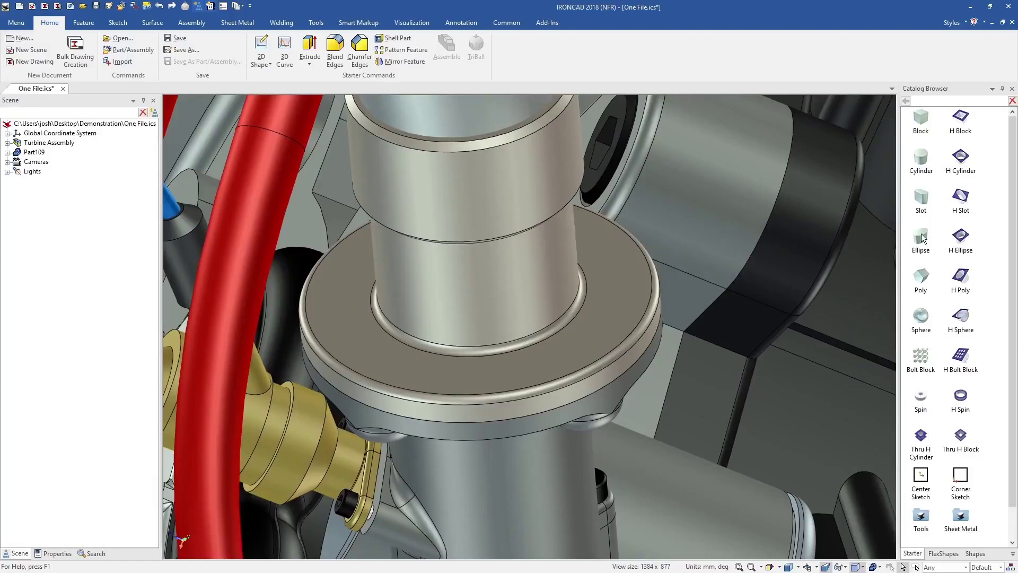
drag(585, 344, 585, 346)
middle_drag(585, 346, 588, 377)
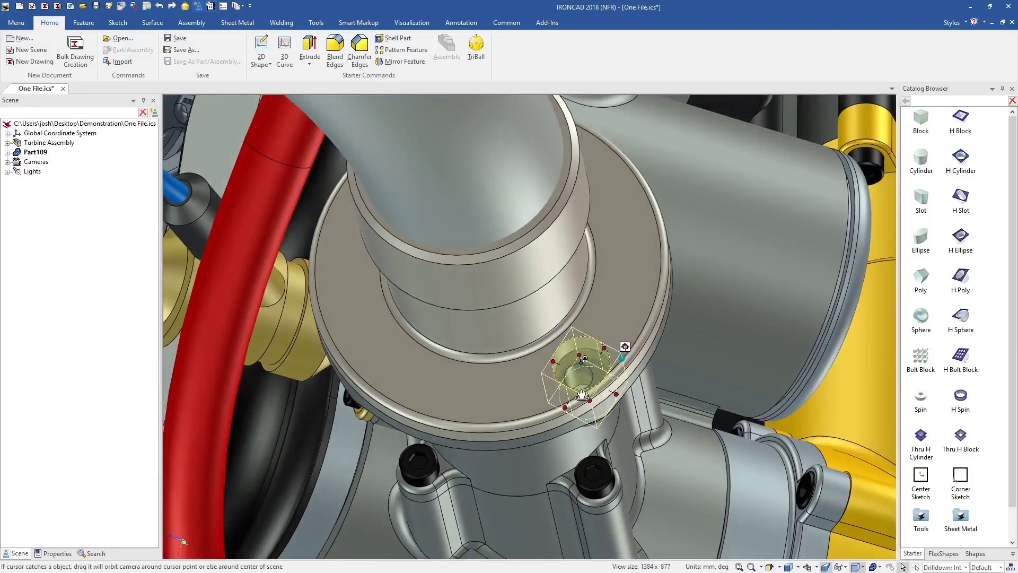
scroll(588, 376, up, 2)
key(F10)
right_click(576, 317)
click(638, 365)
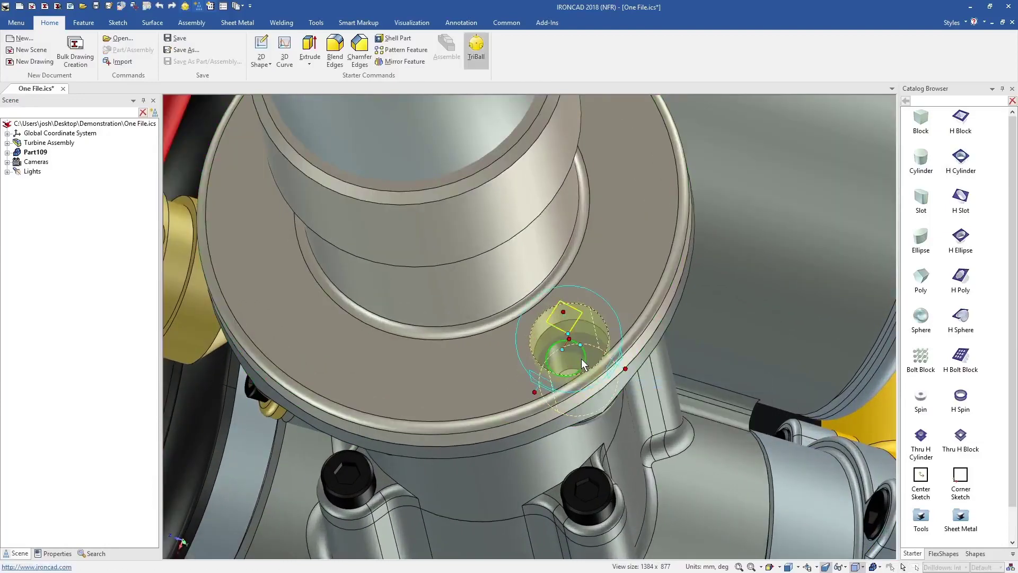
click(584, 358)
- Resize the flange hole to a diameter of 4 mm
mouse_move(592, 320)
mouse_down()
mouse_move(571, 348)
mouse_move(582, 333)
mouse_up()
scroll(478, 307, down, 3)
middle_drag(478, 307, 507, 313)
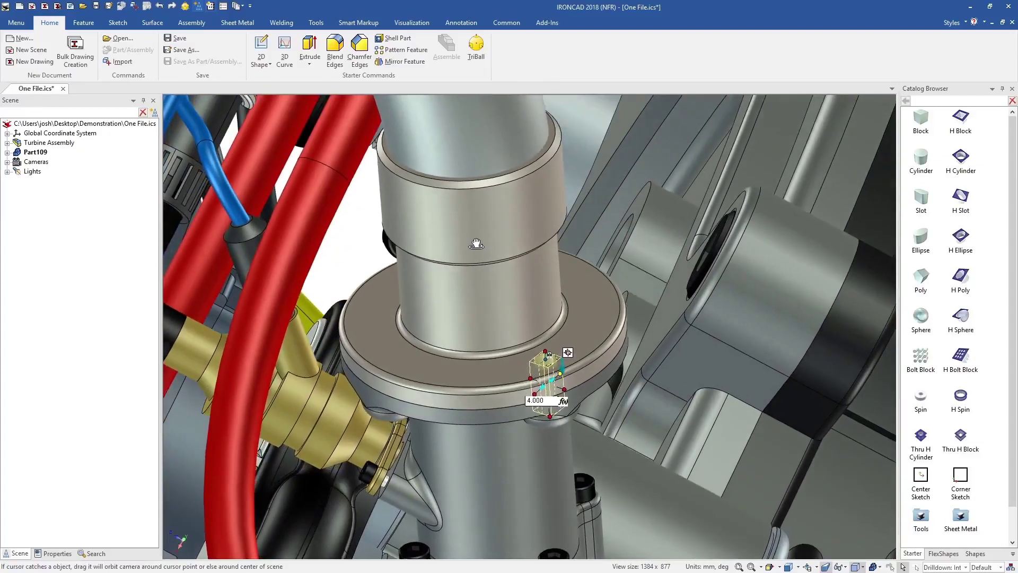
- Relocate the hole's TriBall to the tube's centre axis and create linked copies of the hole around it at 90° spacing
key(F10)
key(space)
drag(549, 361, 527, 353)
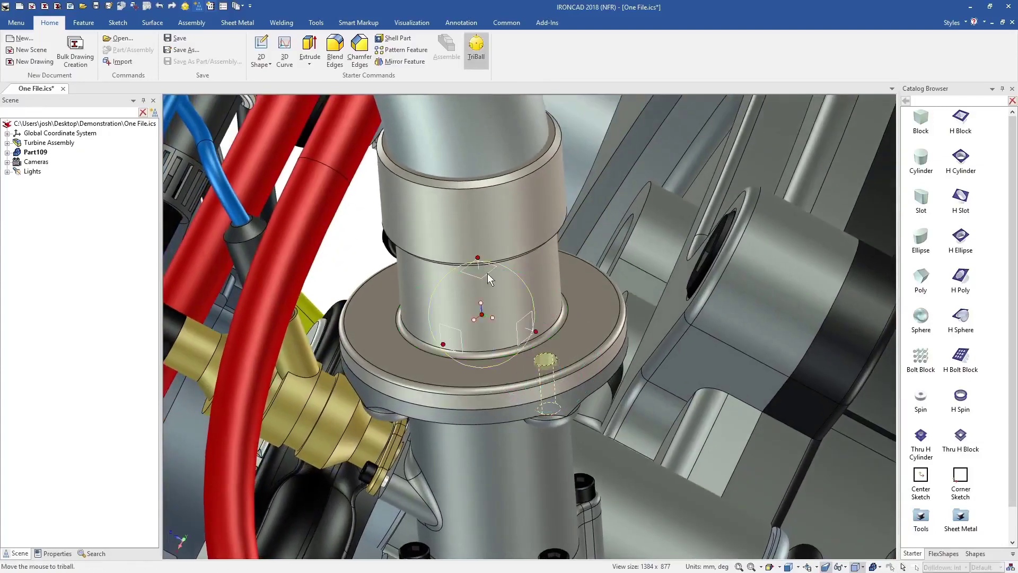
right_drag(503, 300, 468, 296)
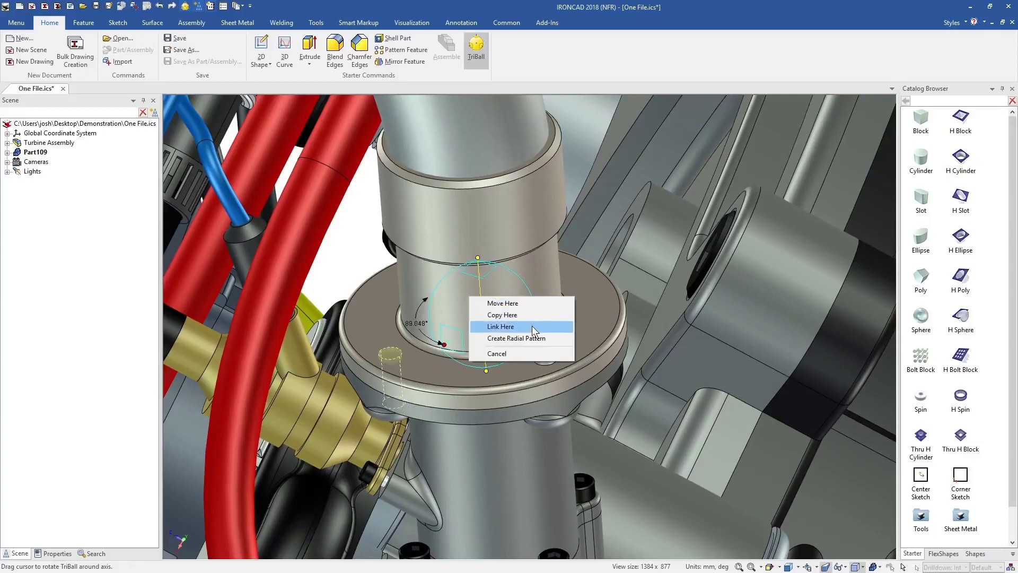
click(533, 326)
key(Tab)
text(90)
key(Return)
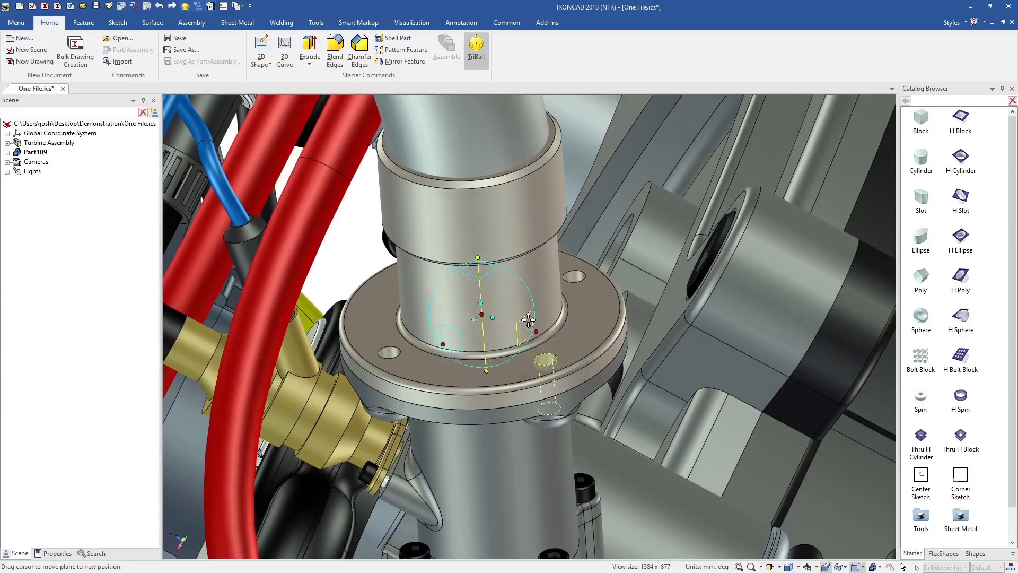
key(F10)
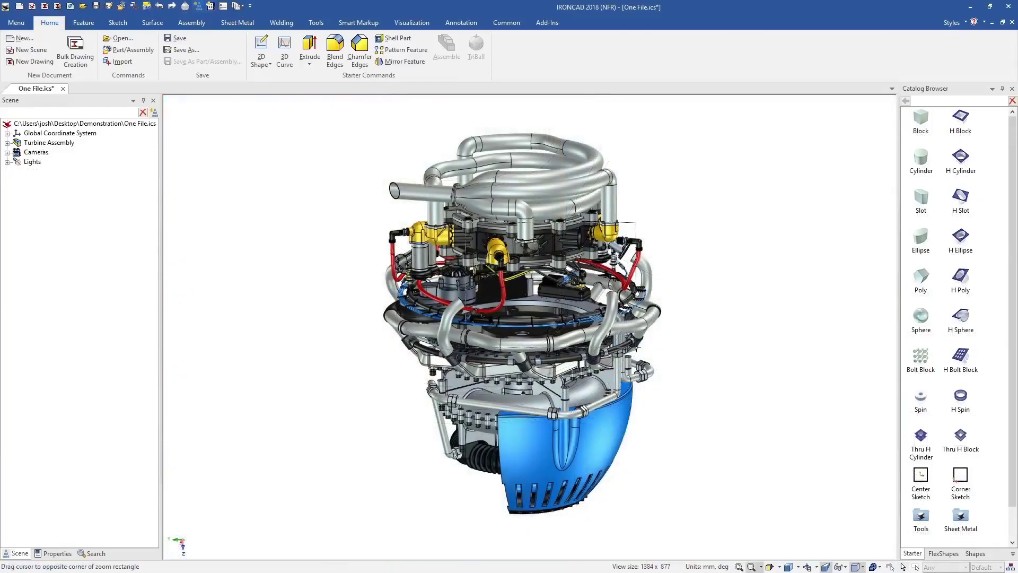
- Isolate the black enclosure base and its mounting ring in the turbine assembly by hiding the other parts
drag(637, 348, 638, 348)
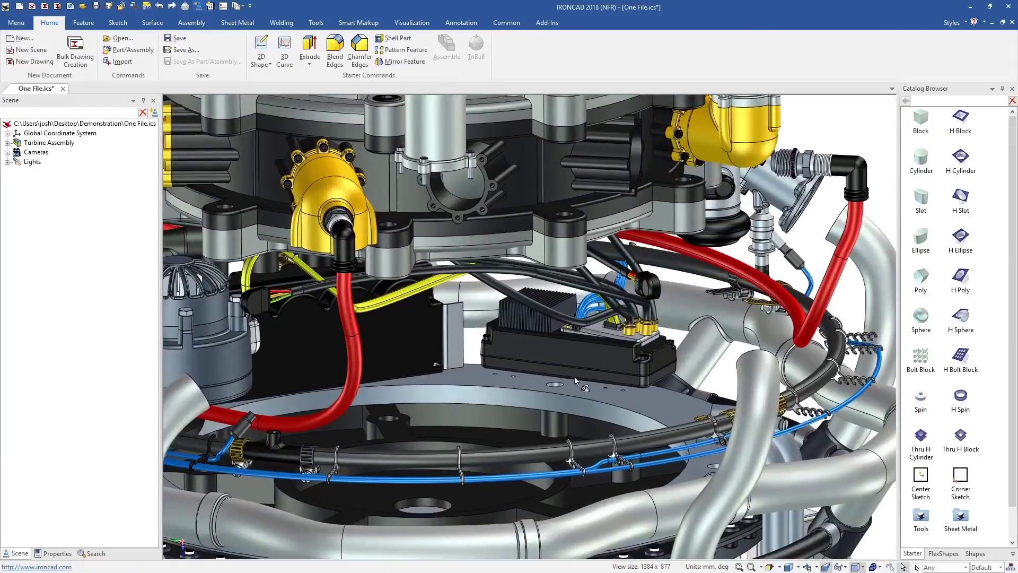
right_click(575, 351)
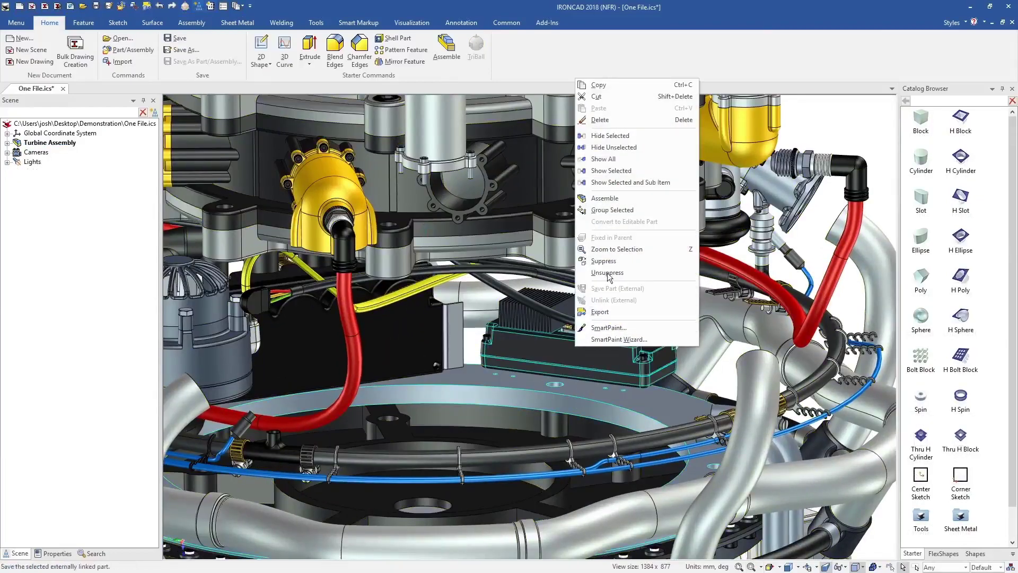
click(632, 159)
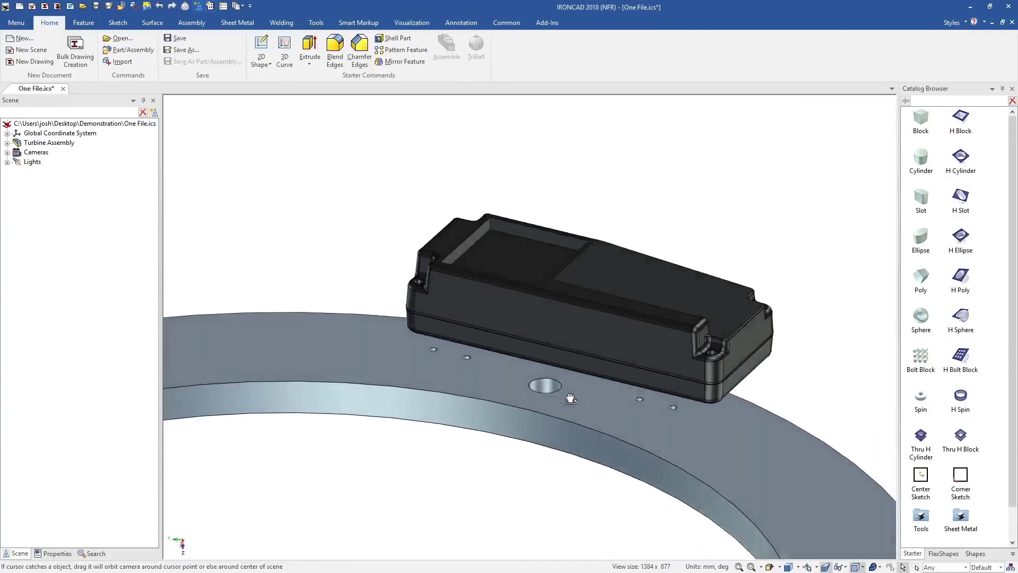
- Add a sheet metal Stock part on the mounting ring's face beneath the enclosure
click(959, 519)
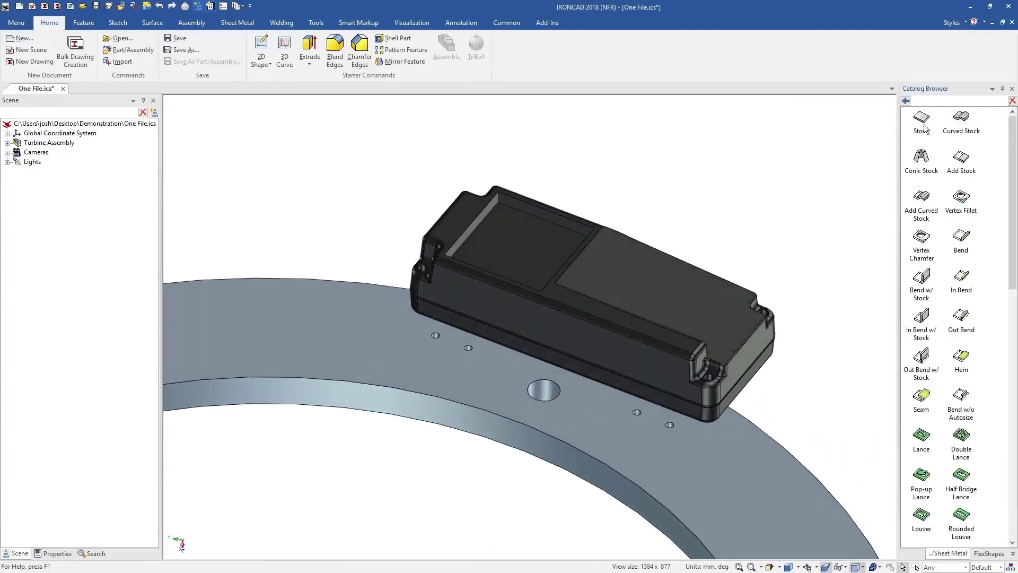
drag(641, 271, 530, 358)
key(F10)
key(F10)
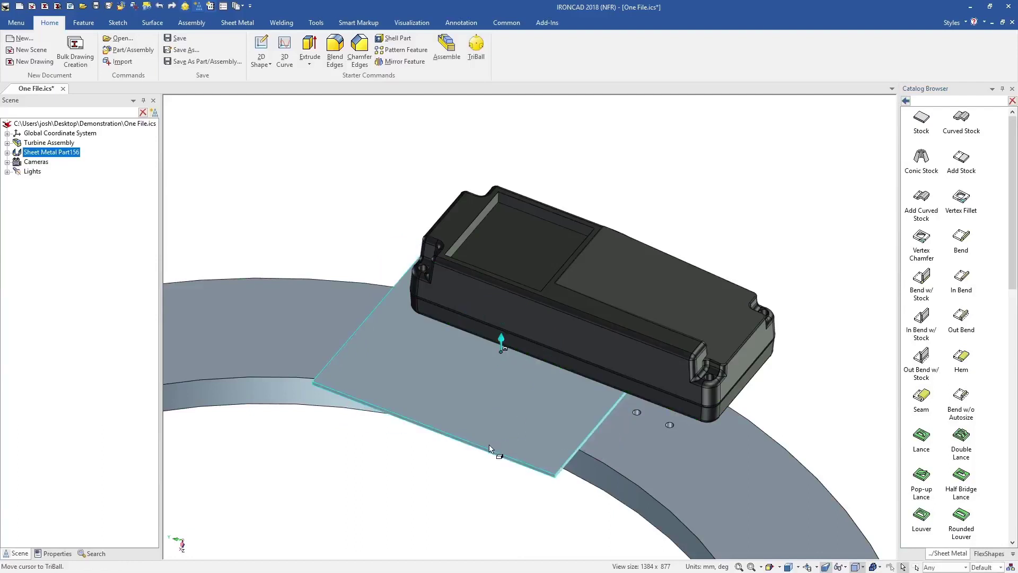
- Resize the sheet metal stock along the enclosure to a length of about 139 mm, with its far edge beyond the enclosure's end
click(499, 454)
drag(432, 435, 544, 390)
shift+drag(658, 367, 751, 371)
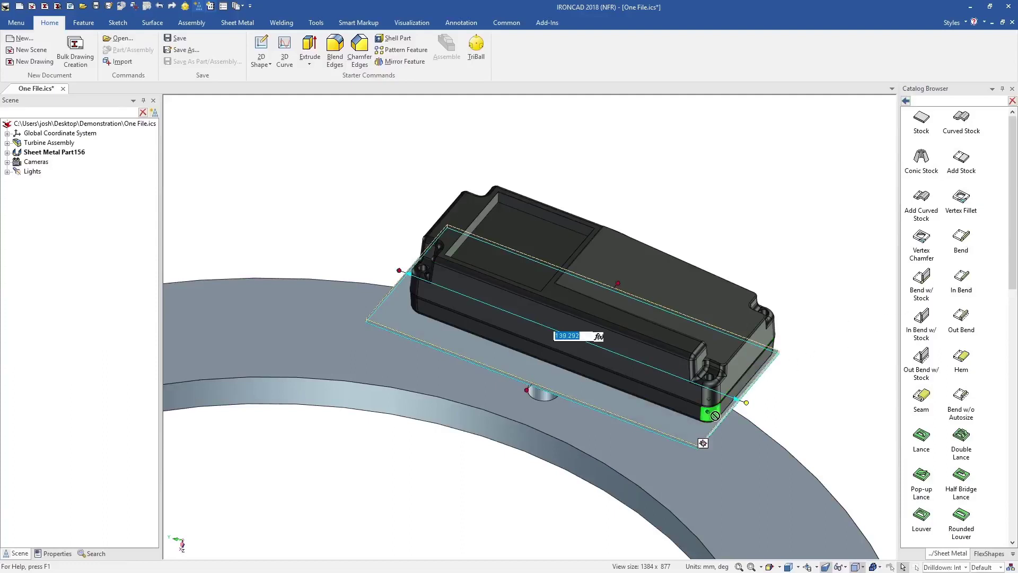
- Add a bend flange on the extended end of the stock and set the stock's width to 40 mm
drag(716, 429, 717, 427)
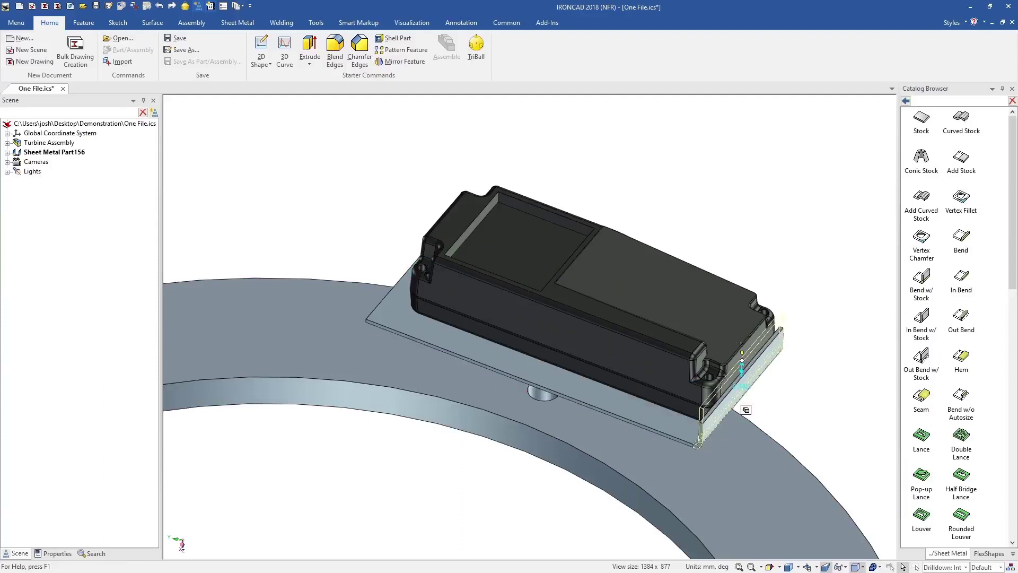
click(649, 412)
drag(620, 282, 591, 328)
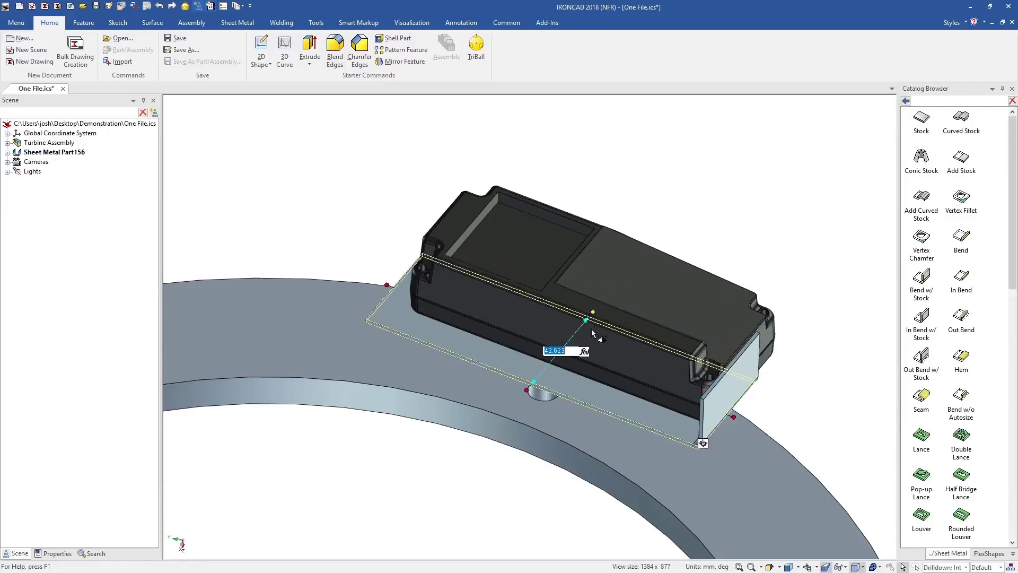
text(40)
key(Return)
- Add a bend flange on the opposite end of the stock and extend it up to the enclosure's height
scroll(322, 248, up, 3)
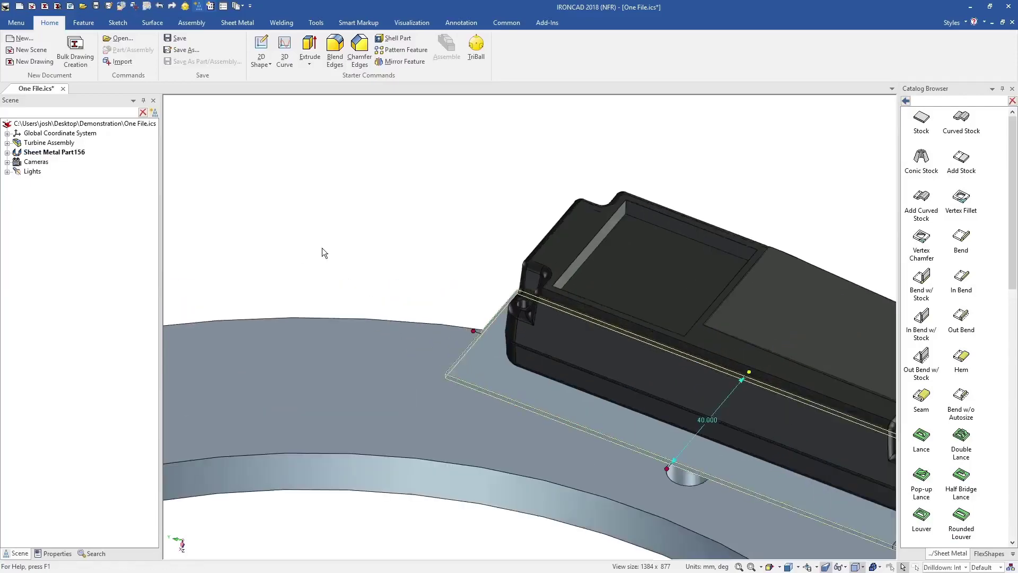
middle_drag(610, 323, 659, 366)
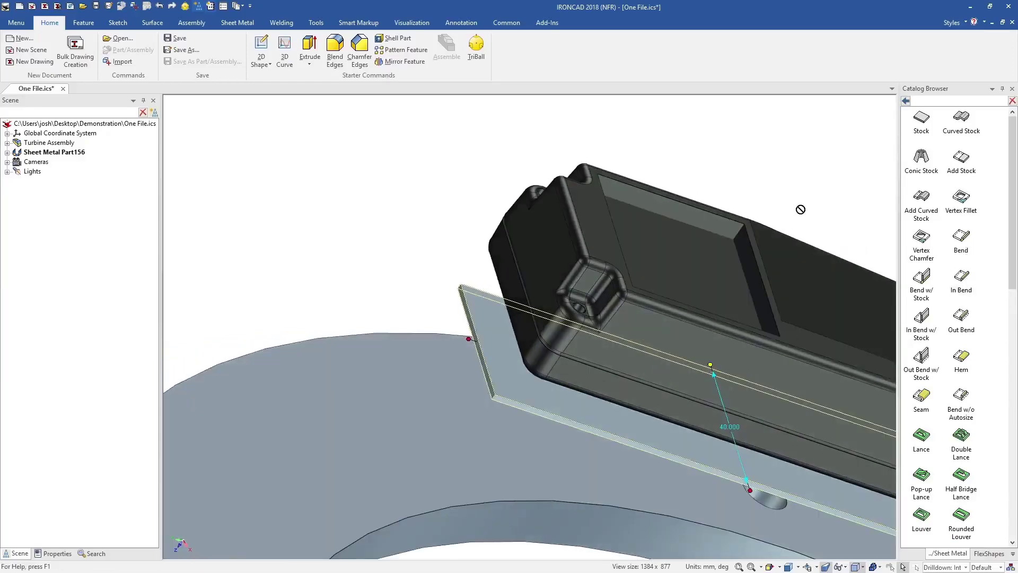
drag(801, 209, 475, 339)
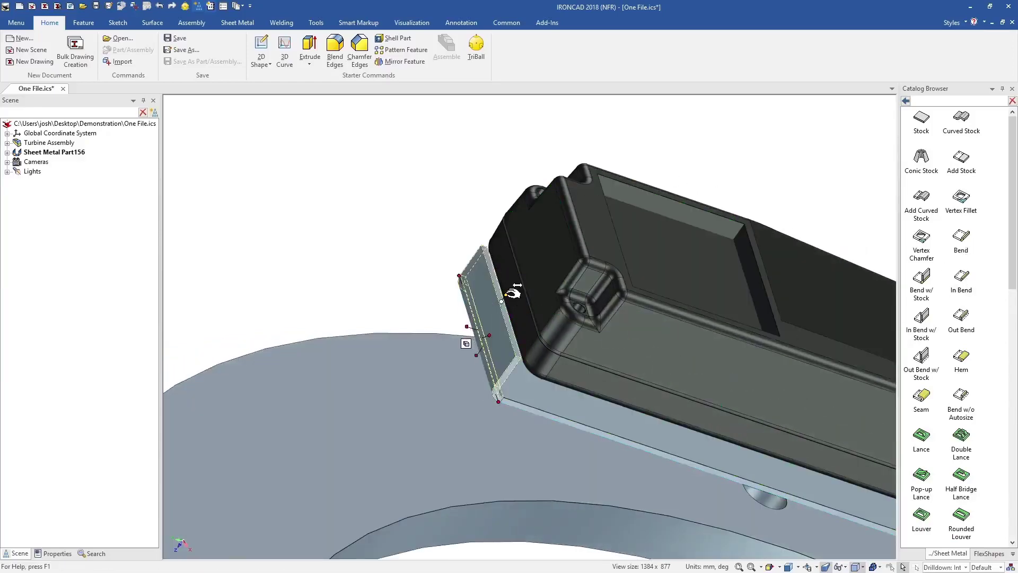
shift+drag(506, 295, 542, 239)
- Pull in the stock's second bent end to align with the enclosure's end face
middle_drag(556, 305, 525, 313)
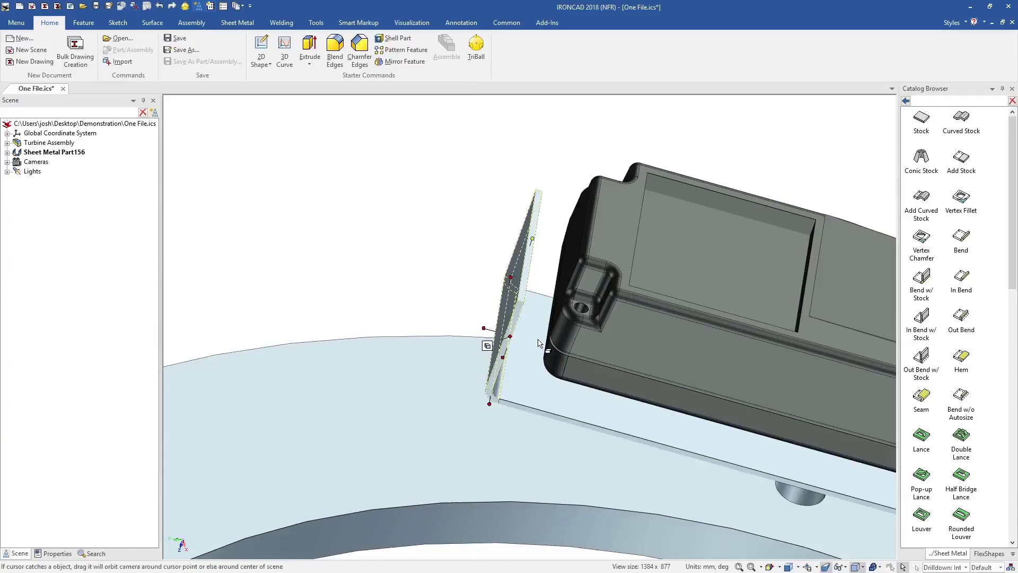
click(538, 343)
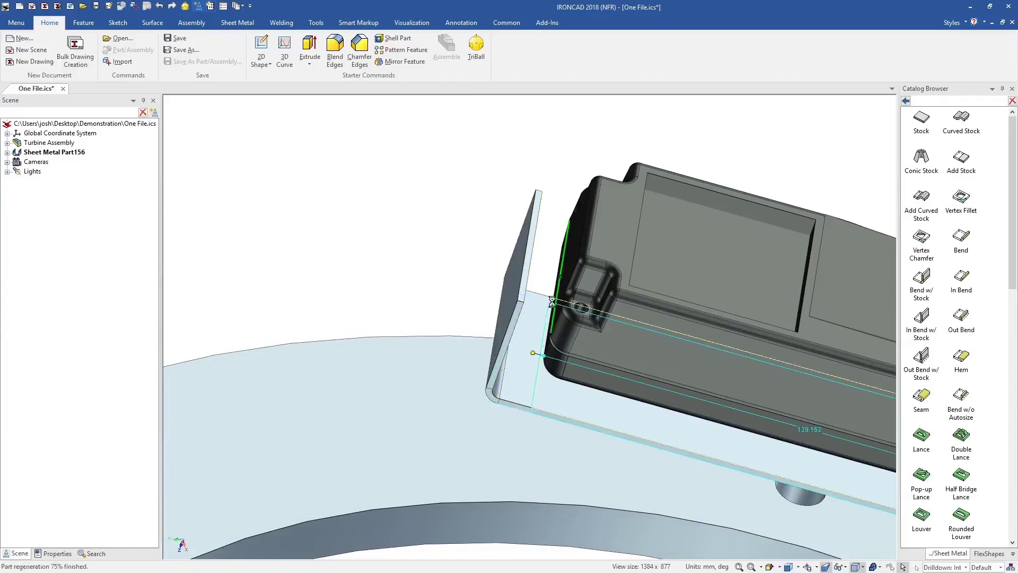
middle_drag(819, 364, 688, 405)
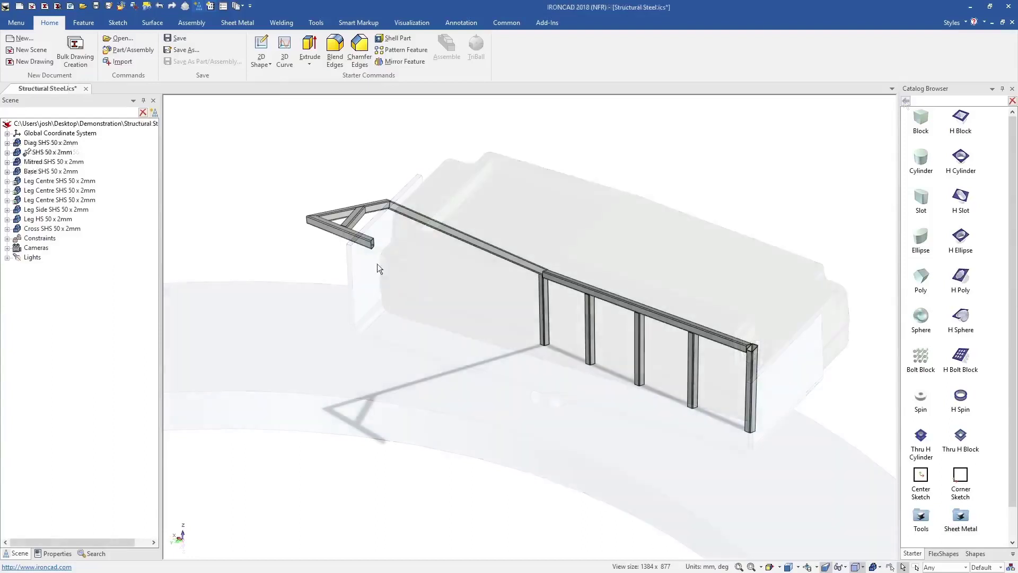
- Lengthen the frame's SHS 50 x 2mm end member to 1000 mm and extend the mitred SHS member to 2050 mm
click(340, 214)
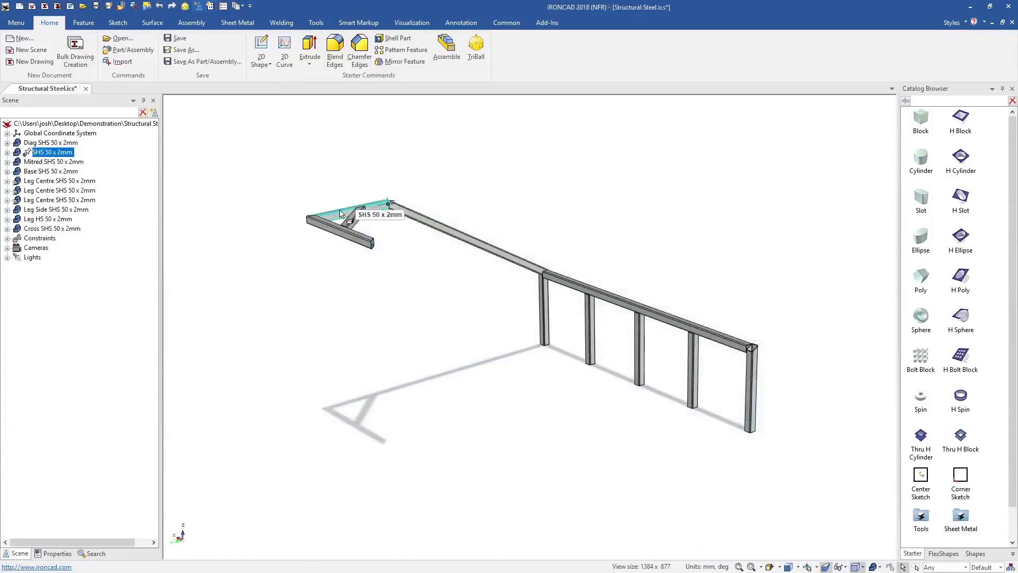
click(340, 214)
click(278, 250)
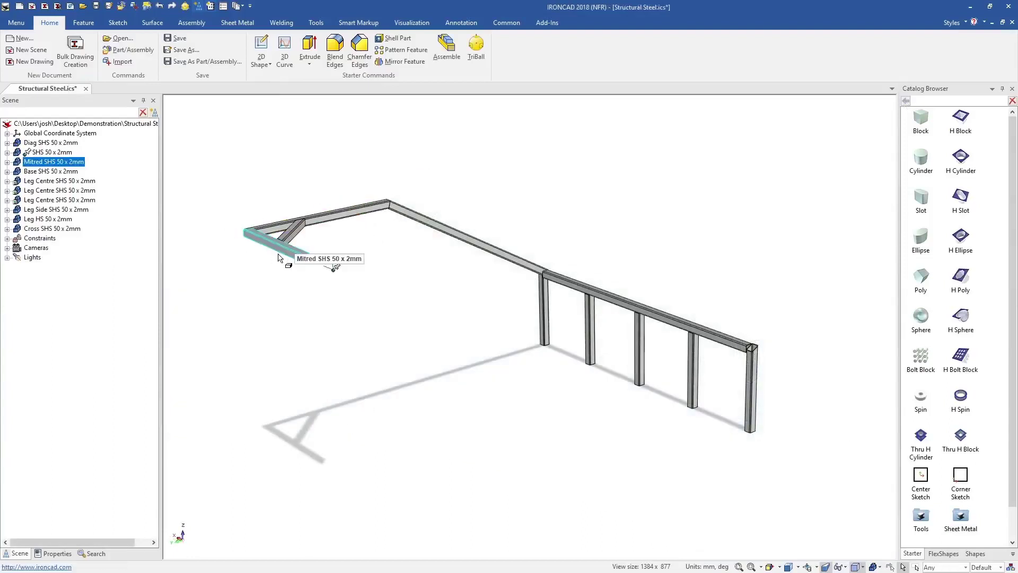
click(277, 249)
shift+drag(317, 263, 756, 368)
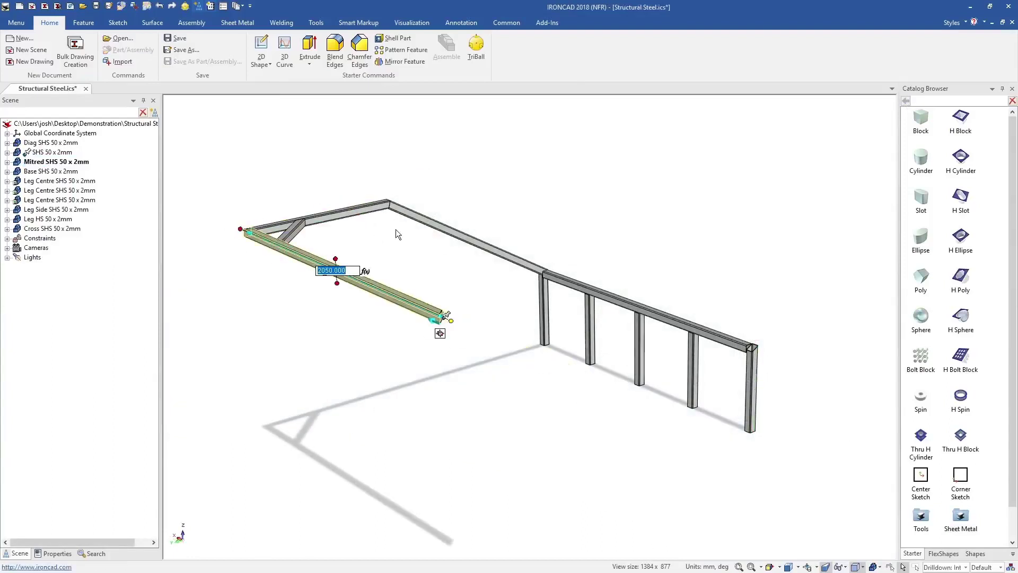
- Mirror the cross brace, SHS end member and diagonal beam about the mitred member's midpoint as linked copies using the TriBall
click(291, 235)
shift+click(354, 213)
shift+click(433, 223)
key(F10)
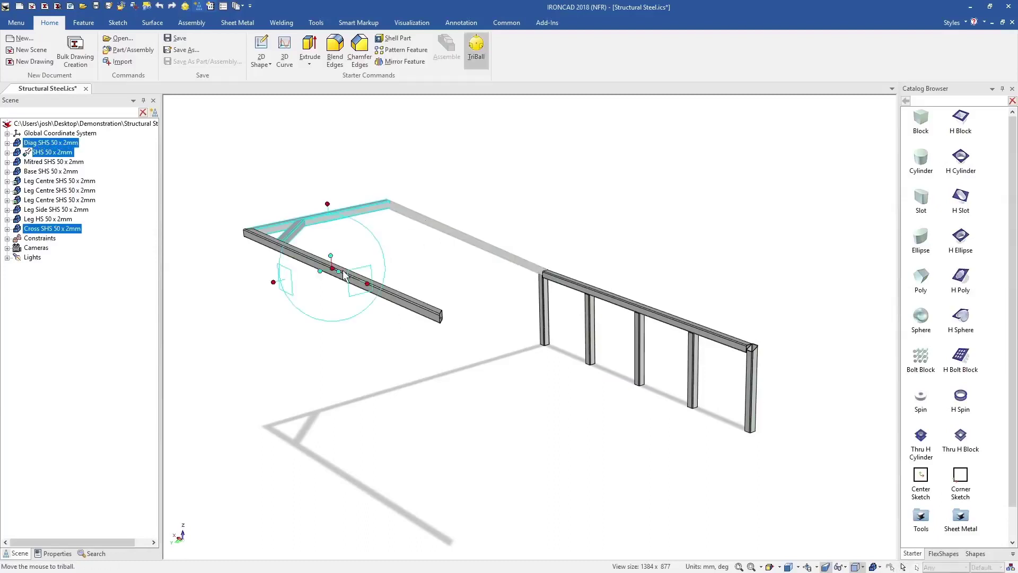
right_click(333, 268)
mouse_move(443, 424)
click(318, 445)
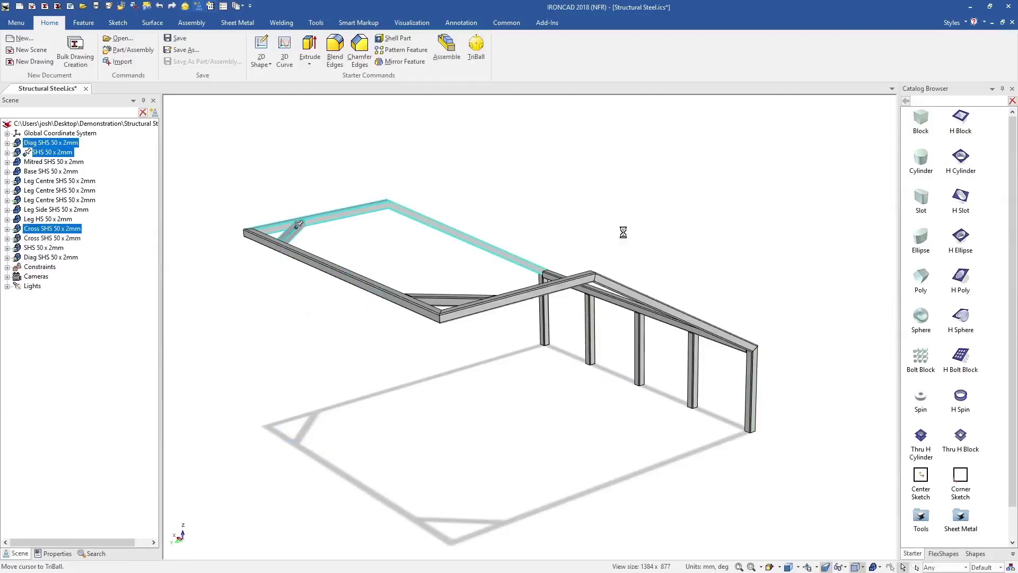
- Add the middle Leg Centre SHS 50 x 2mm part to the catalog and place an instance from it on the diagonal beam
drag(934, 439, 967, 454)
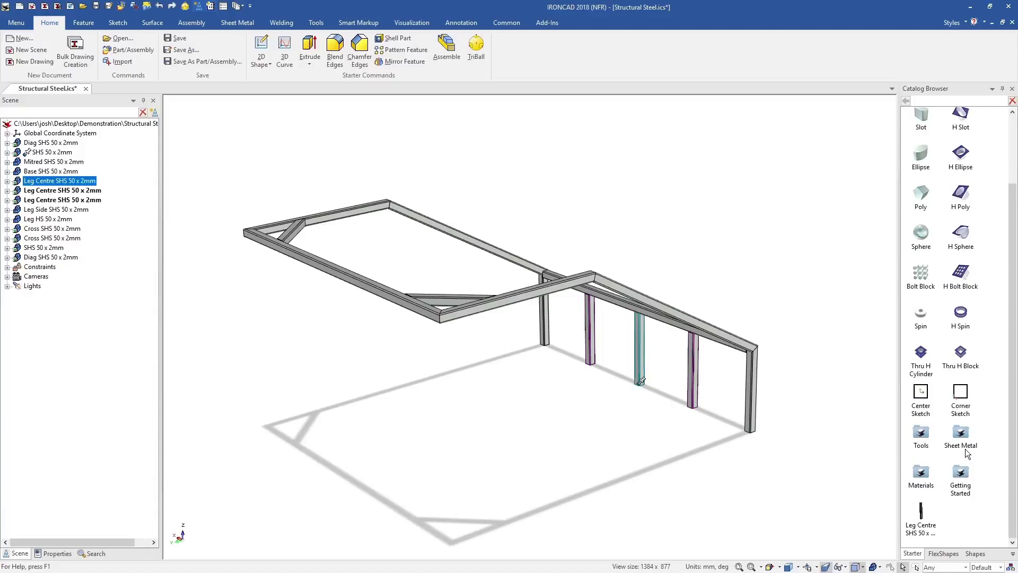
scroll(512, 301, up, 5)
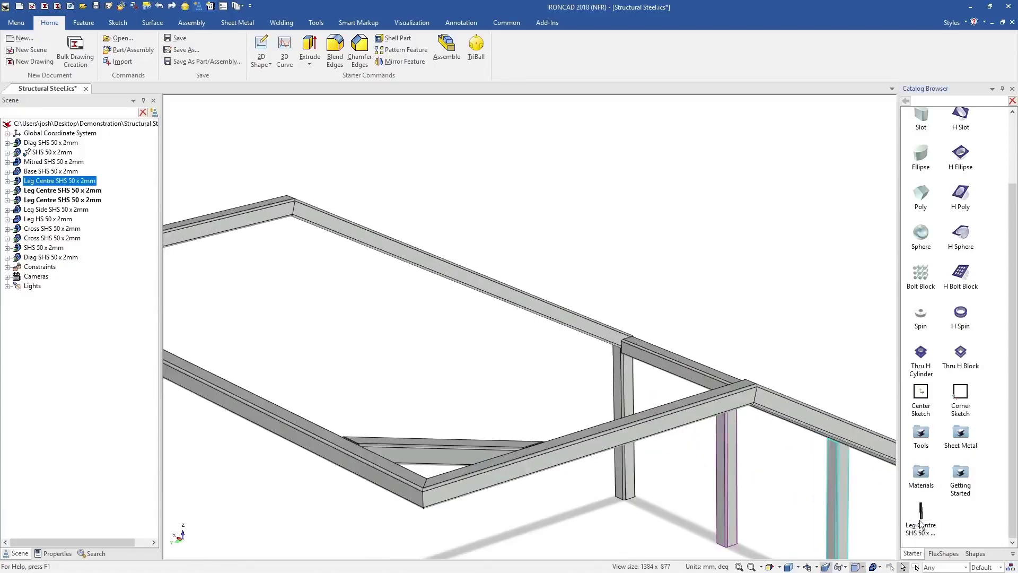
drag(920, 522, 469, 277)
- Extend the placed member across to a point on the opposite diagonal beam, giving it a length of 1950 mm
click(591, 323)
mouse_move(527, 303)
middle_down()
mouse_move(514, 337)
mouse_move(546, 309)
middle_up()
click(546, 309)
drag(589, 330, 756, 410)
right_click(757, 412)
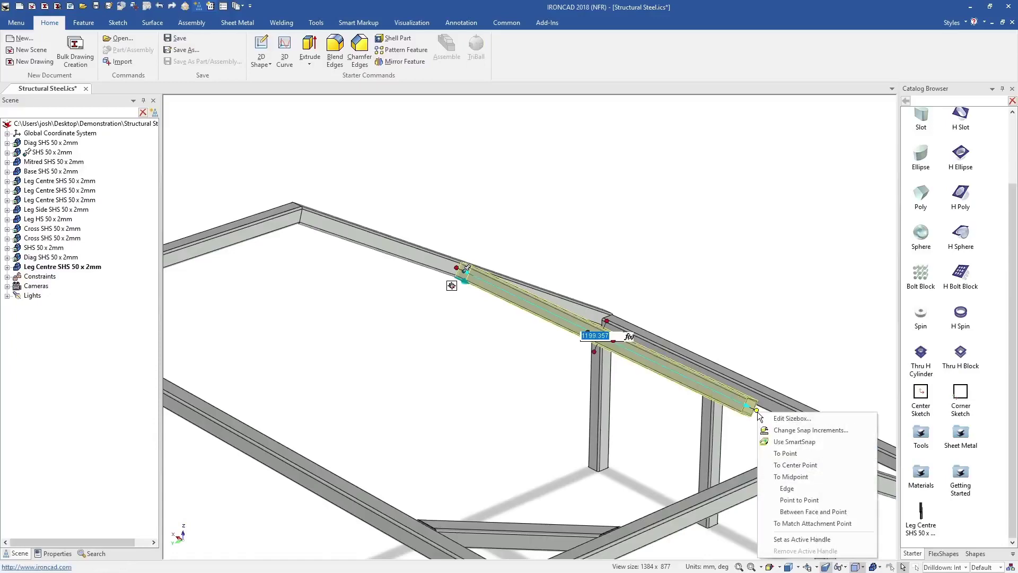
click(785, 453)
middle_drag(786, 454, 859, 506)
click(702, 390)
middle_drag(702, 390, 536, 346)
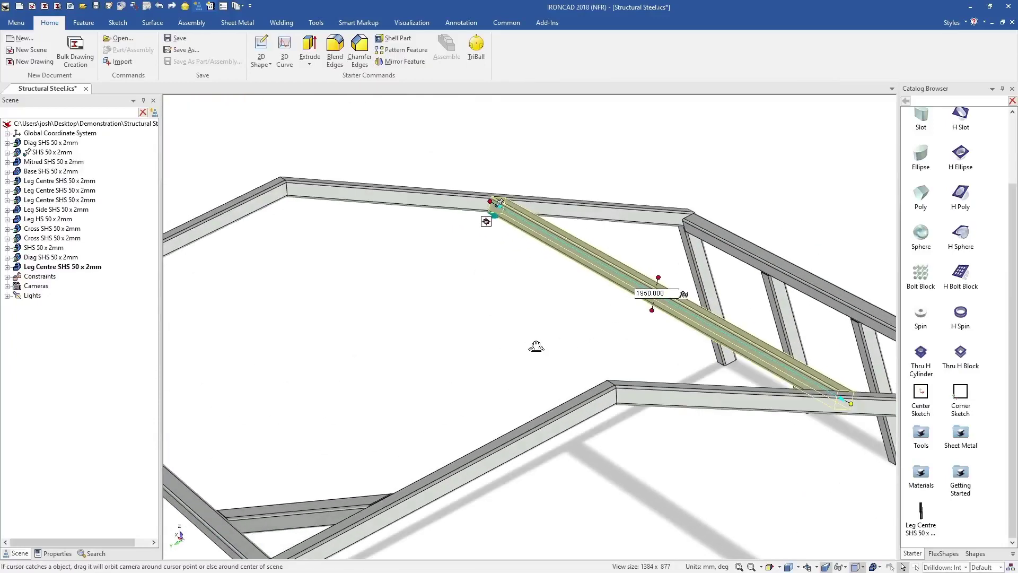
- Copy the new cross member along the diagonal beam on both sides and rename all three members Centre SHS 50 x 2mm
click(557, 180)
click(550, 237)
scroll(559, 271, down, 2)
key(F10)
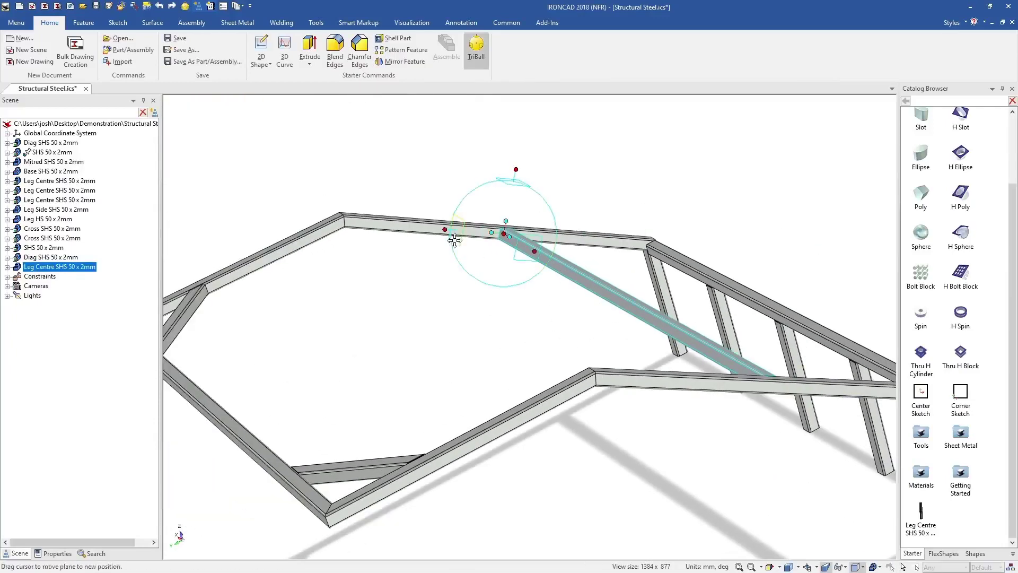
right_drag(454, 240, 533, 237)
click(484, 261)
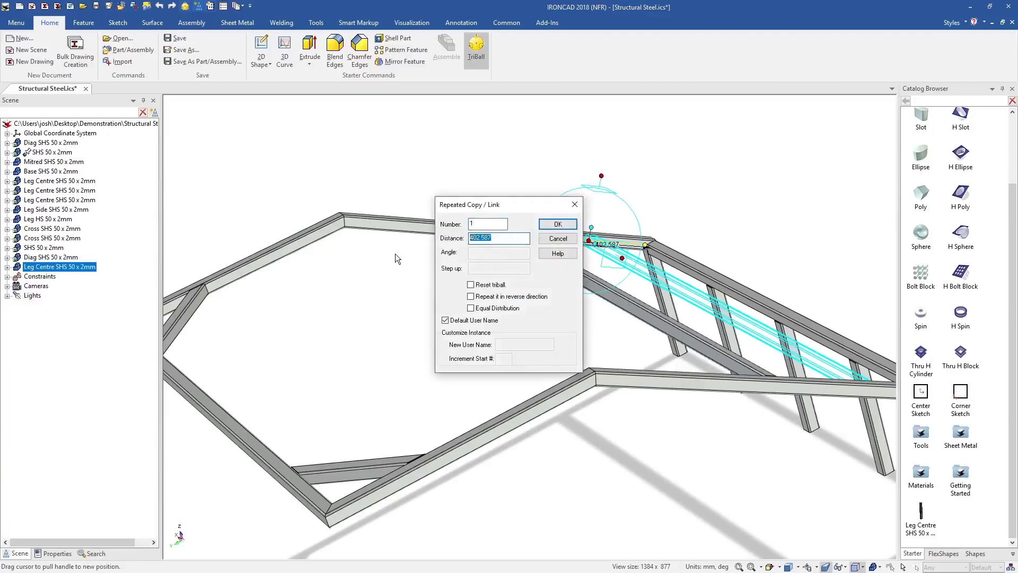
click(558, 224)
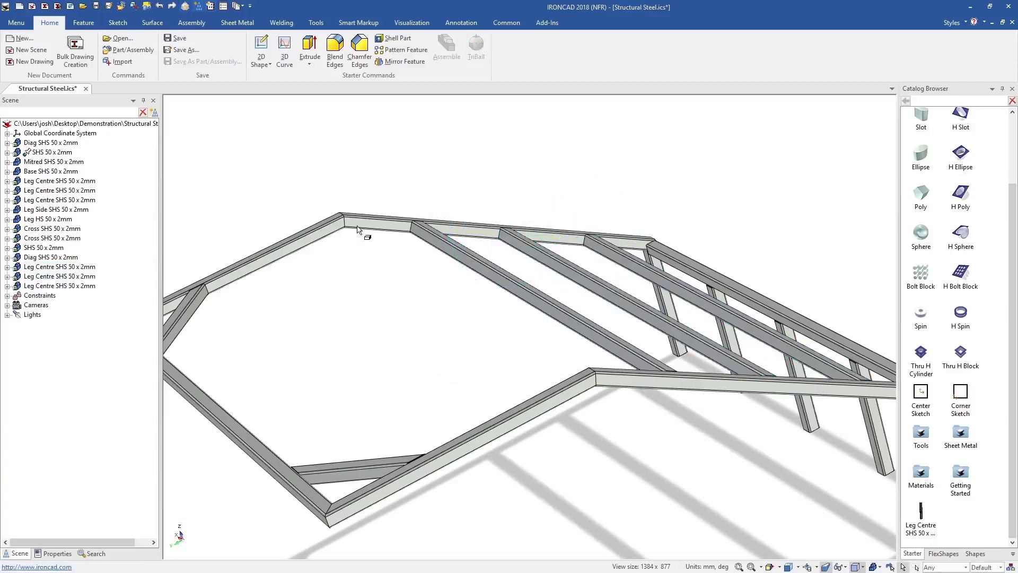
click(241, 303)
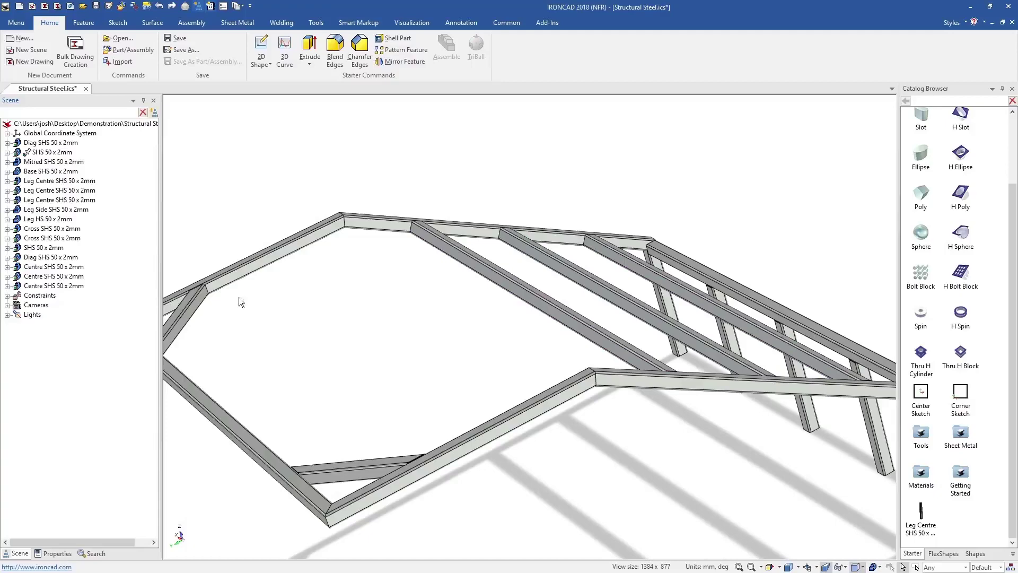
- Group all the structural steel frame members into one assembly
scroll(535, 329, down, 3)
middle_drag(568, 338, 450, 343)
drag(311, 139, 811, 525)
right_click(606, 310)
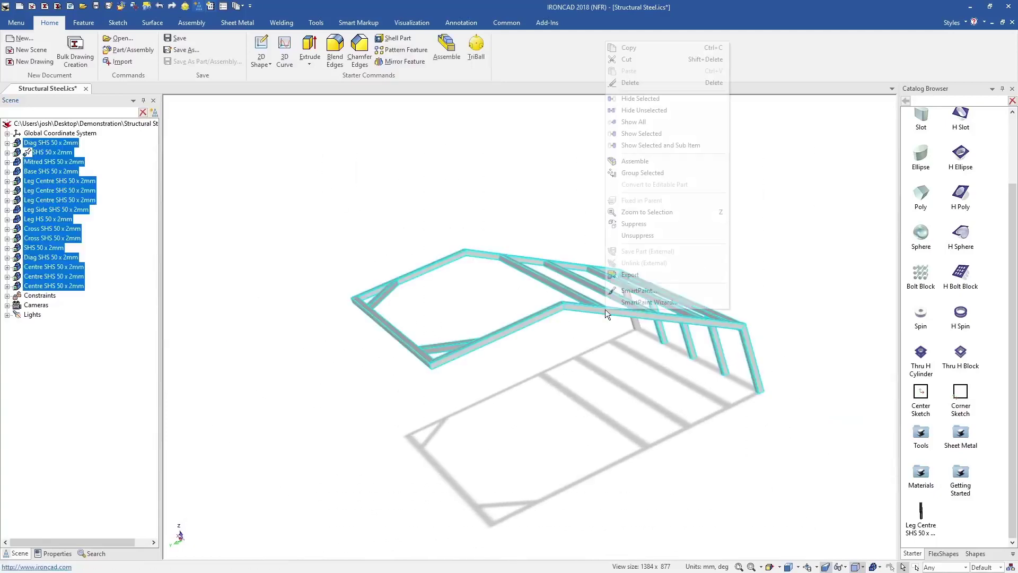
click(686, 161)
- Reposition the TriBall just beyond the mitred end member and mirror the frame assembly across it as a linked copy
key(F10)
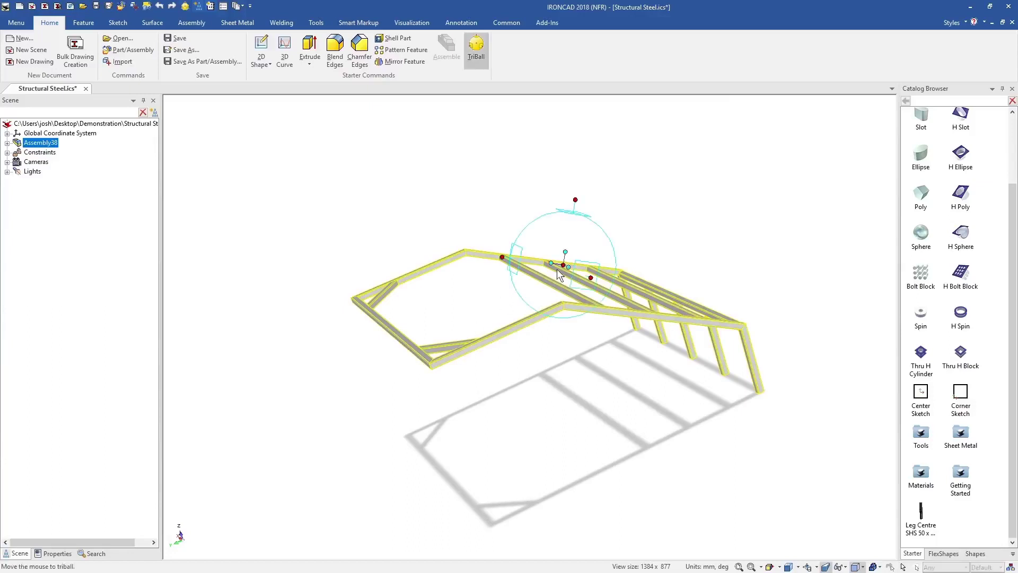
key(space)
drag(563, 264, 478, 343)
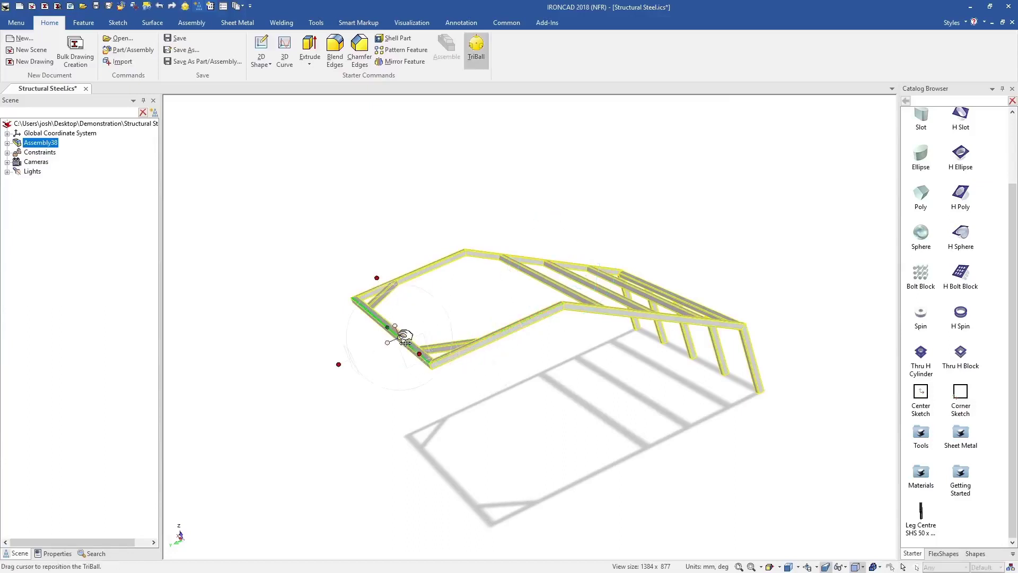
drag(343, 368, 349, 377)
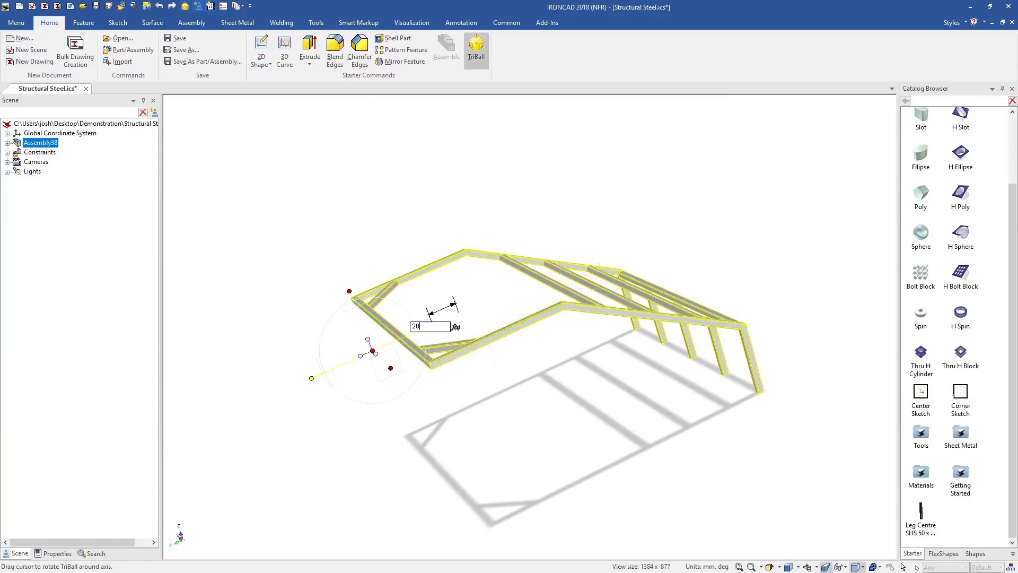
right_click(361, 355)
mouse_move(387, 506)
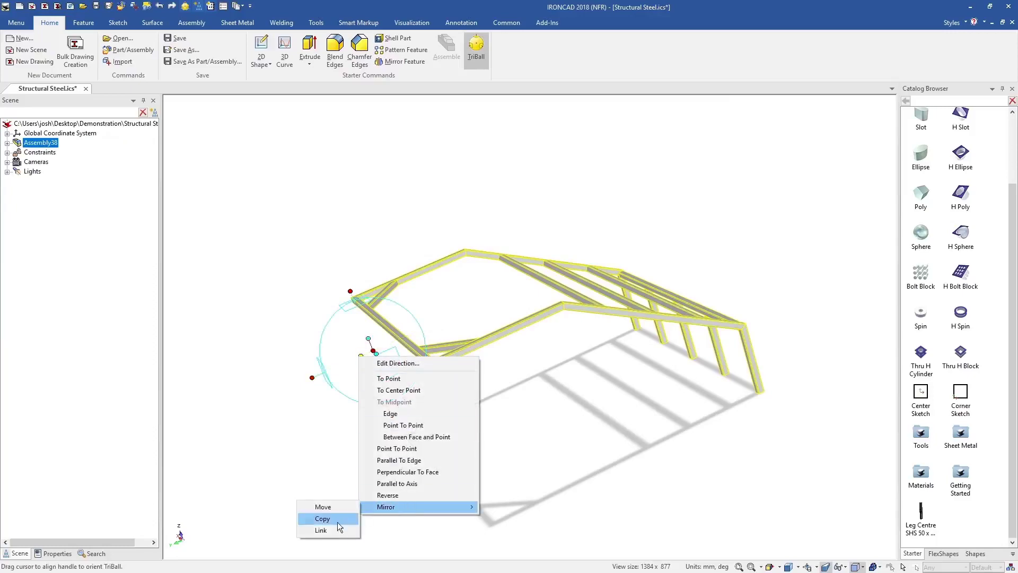
click(336, 528)
key(F10)
key(F8)
click(397, 412)
middle_drag(492, 391, 424, 403)
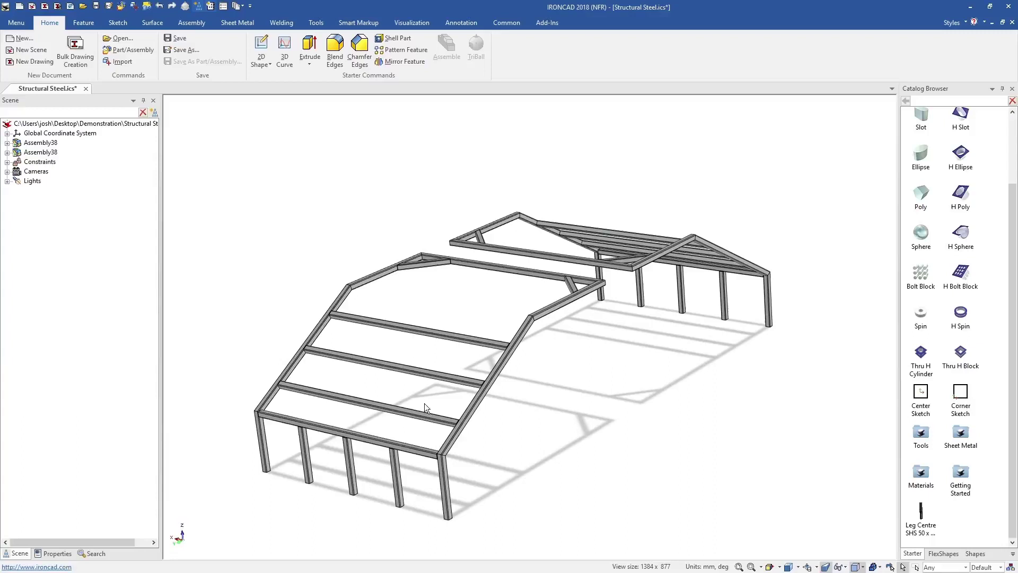
- Set up a bulk drawing of the scene with added sheets for the Cross, Leg Centre and Leg Side SHS members
click(75, 52)
click(454, 185)
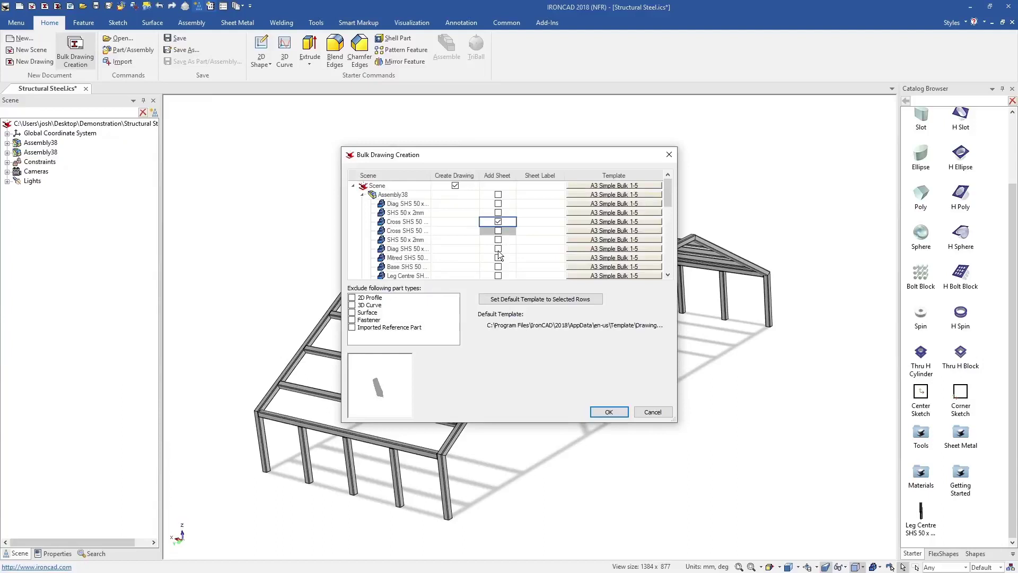
click(498, 276)
scroll(497, 278, down, 1)
scroll(504, 265, up, 1)
- Assign the Cut List with ISO template to the scene's drawing and generate the bulk drawing
click(605, 190)
click(507, 196)
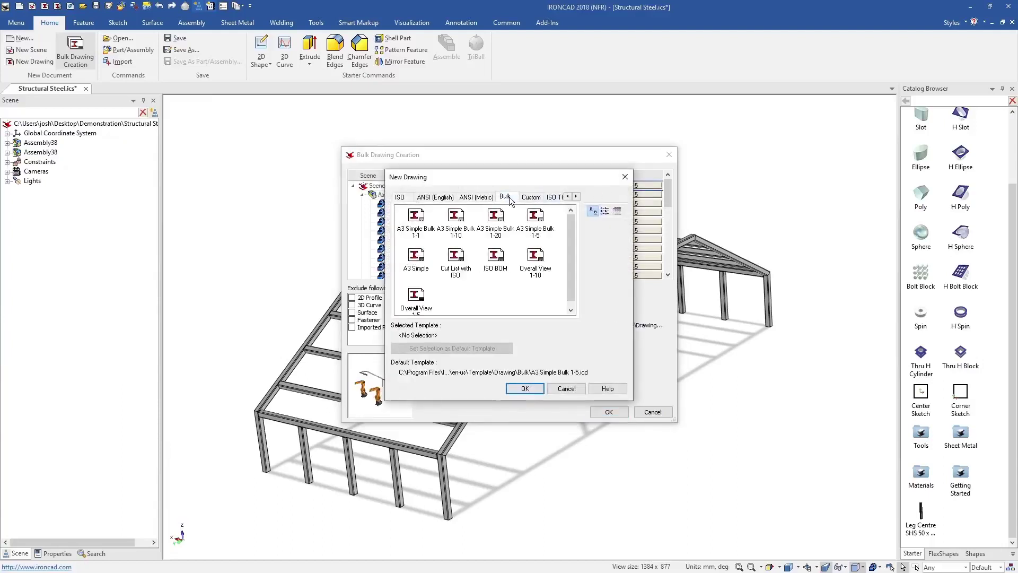
click(456, 260)
click(526, 390)
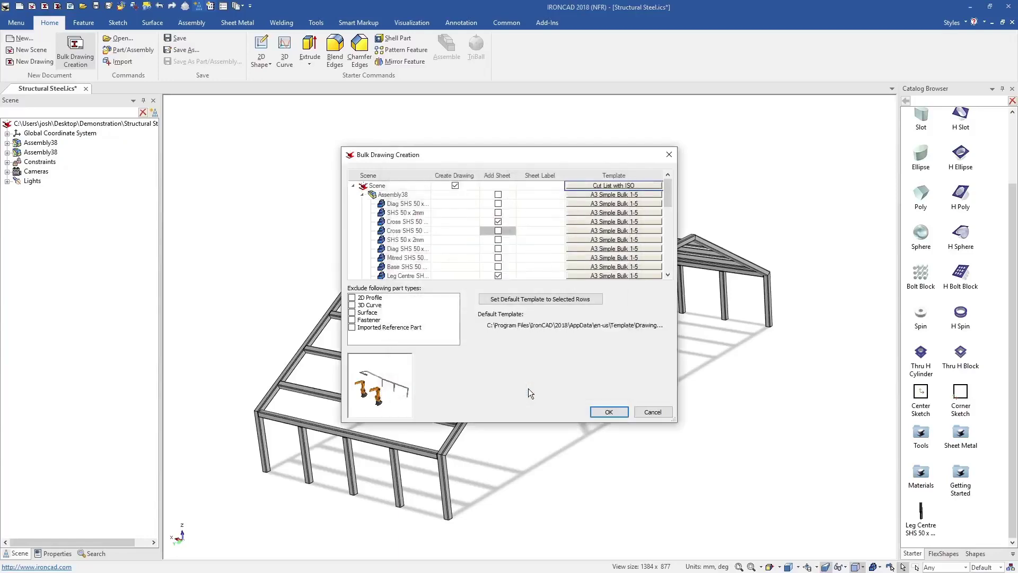
click(608, 411)
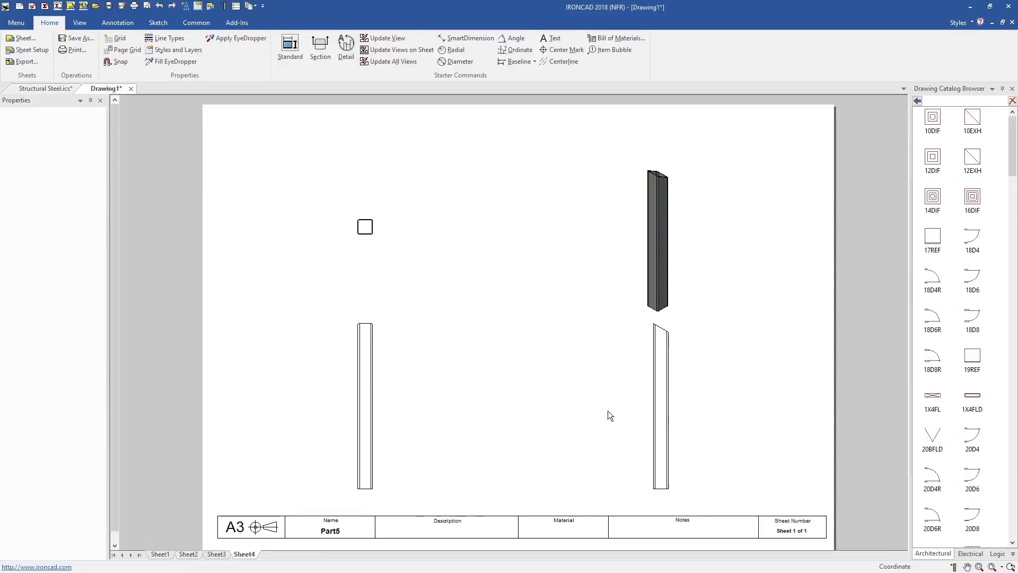
- Delete the corner cross braces from both assemblies in the Structural Steel scene and check the cut list and view in Drawing1
click(589, 256)
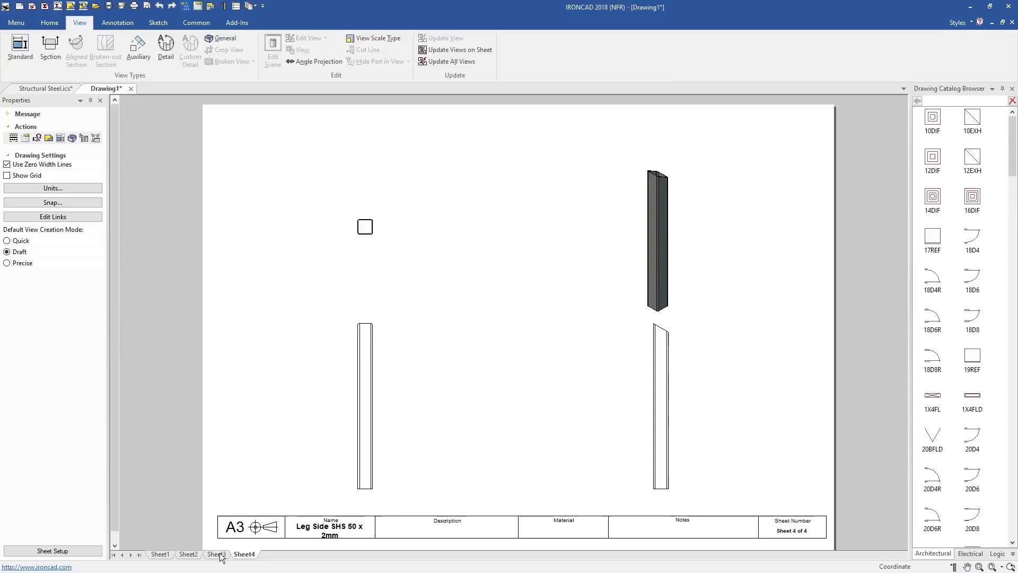
click(52, 89)
click(430, 265)
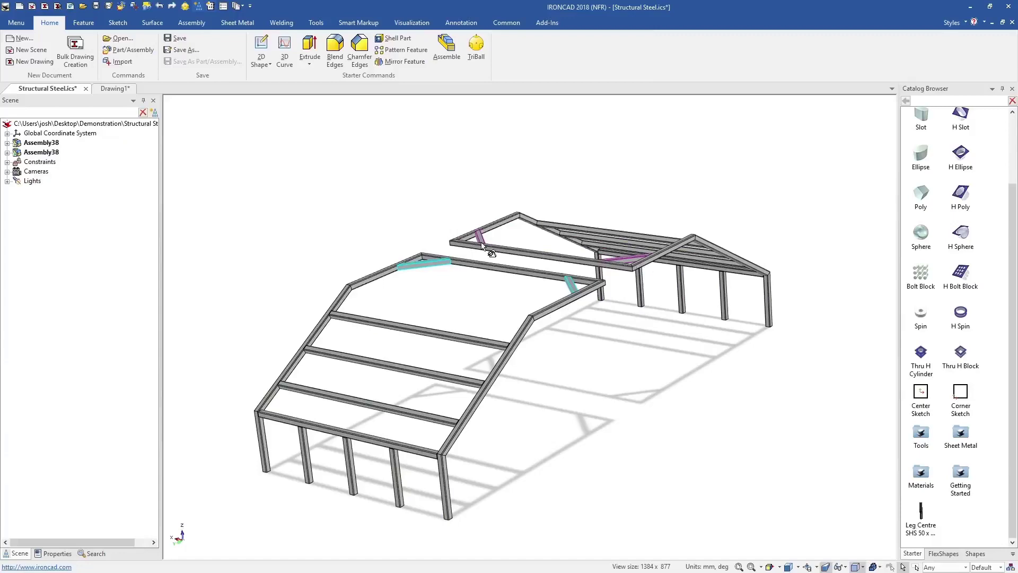
key(Delete)
click(518, 332)
click(115, 89)
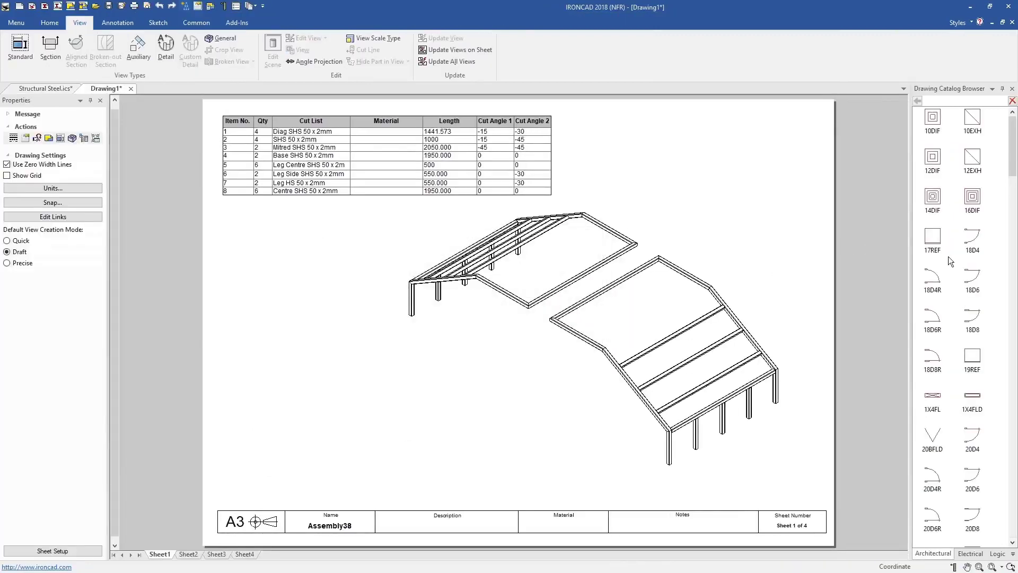
click(59, 88)
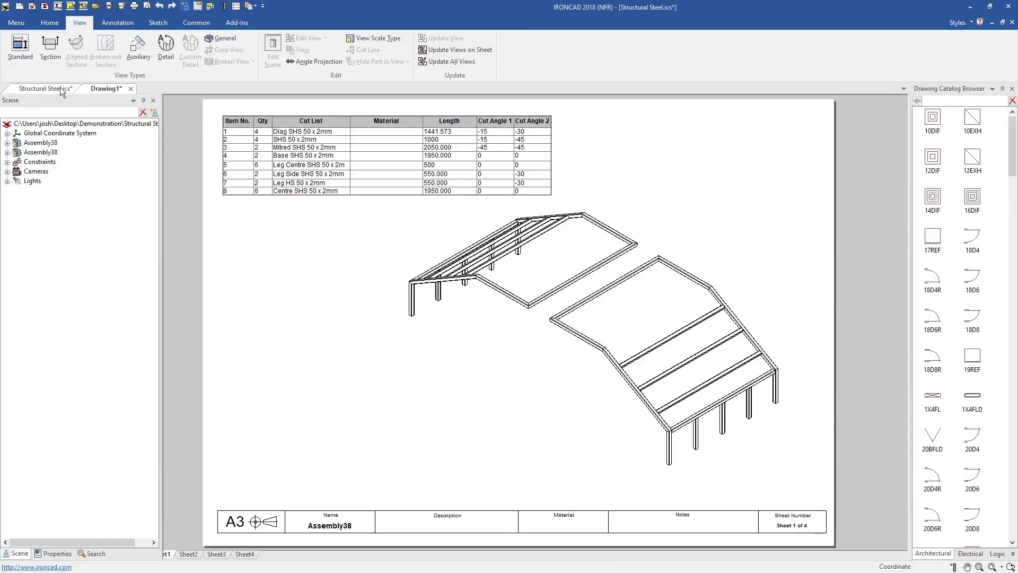
scroll(955, 322, up, 2)
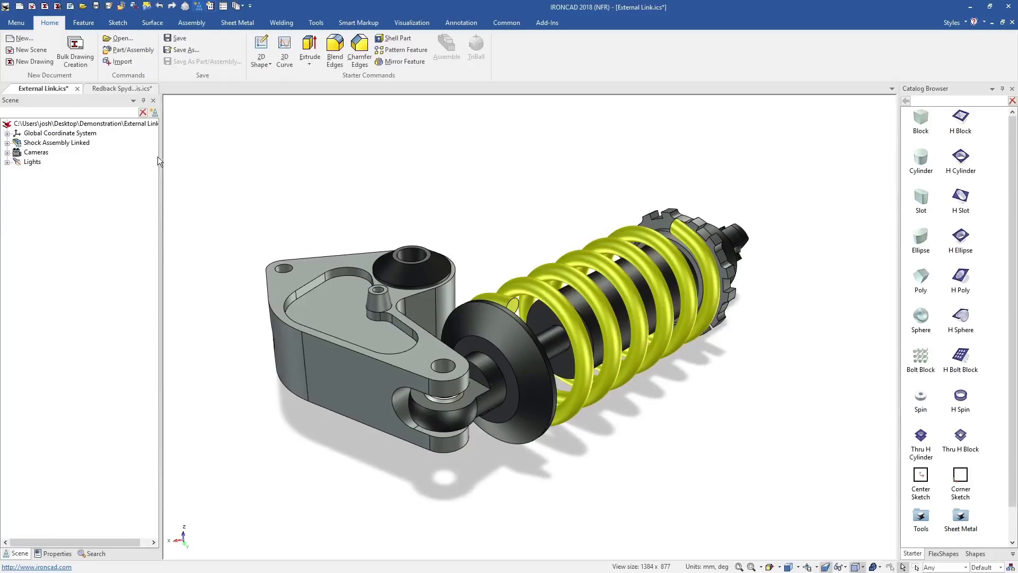
- Check the shocks in the Redback Spyder Chassis scene and, in External Link, colour the spring light blue and the toothed collar black
click(118, 89)
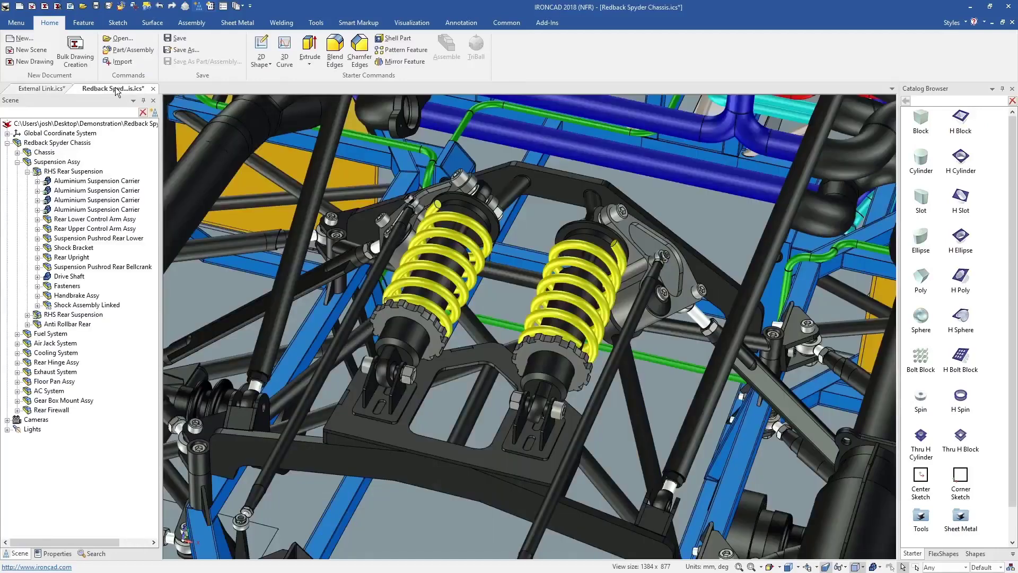
click(36, 88)
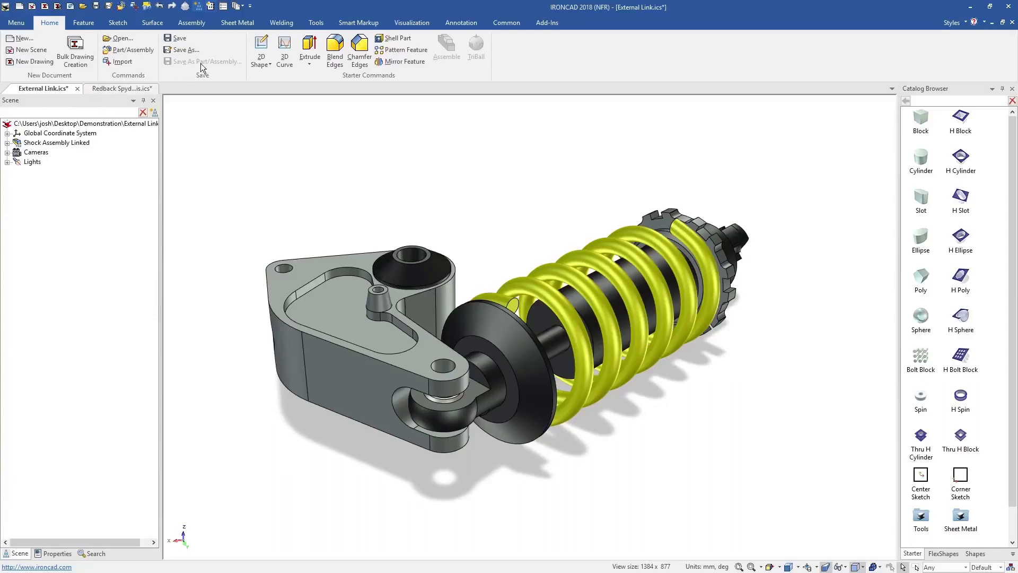
scroll(944, 505, down, 1)
double_click(923, 522)
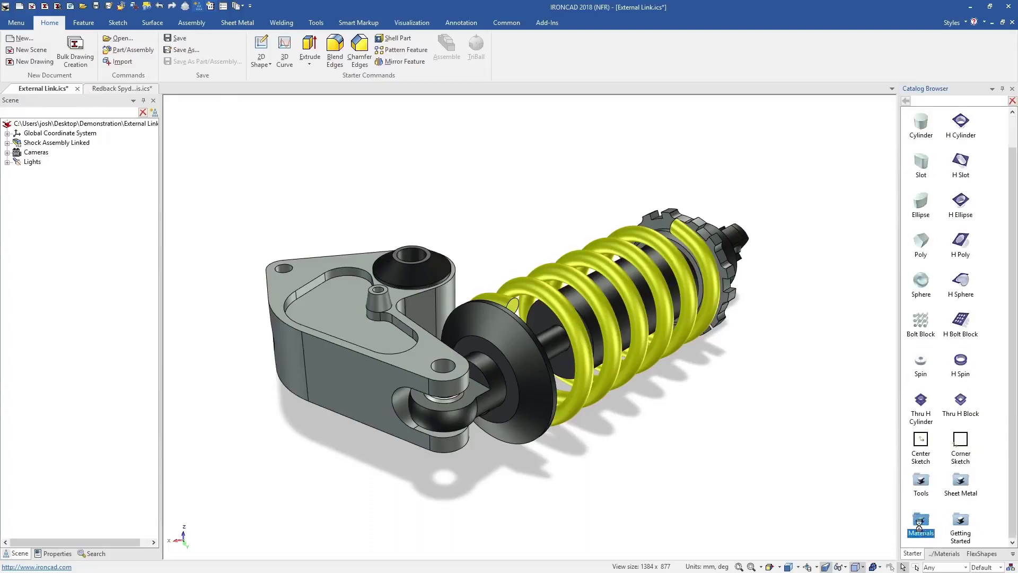
drag(686, 352, 686, 353)
drag(755, 321, 738, 308)
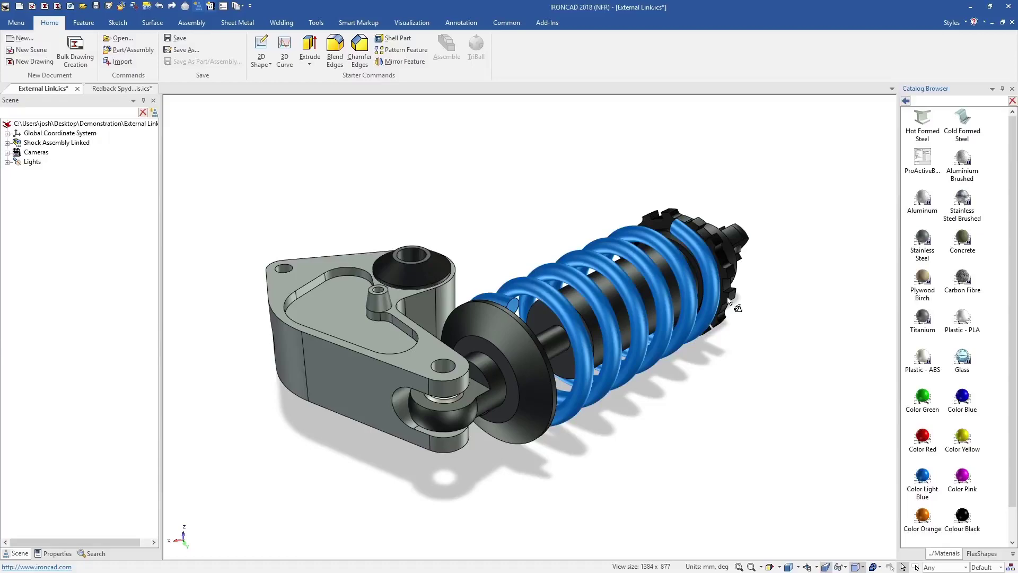
- In the Redback Spyder Chassis scene, colour the shock's bellcrank light blue and remove its recessed pocket, and check it in External Link
click(123, 88)
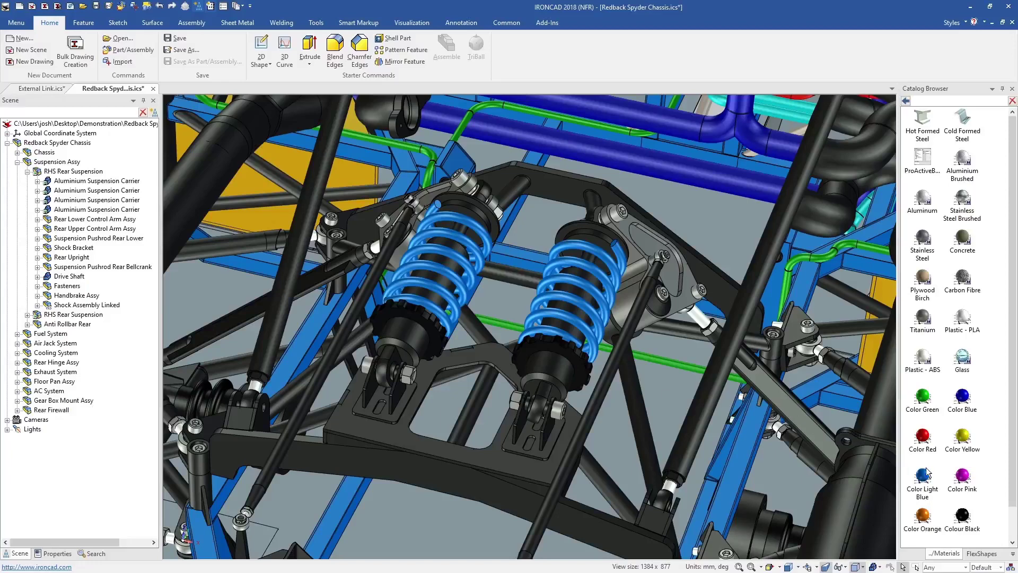
click(673, 278)
click(673, 277)
click(672, 277)
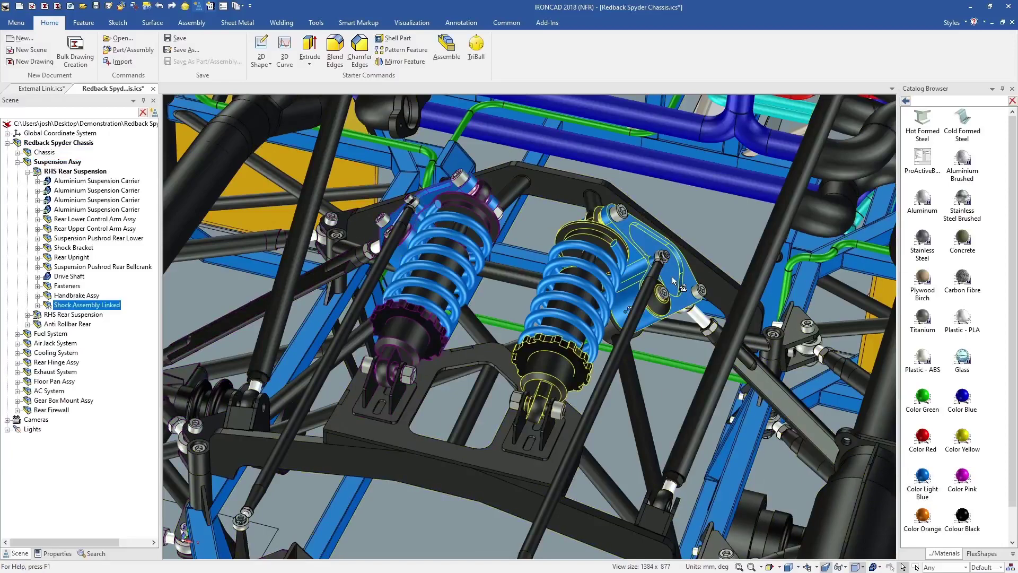
click(673, 279)
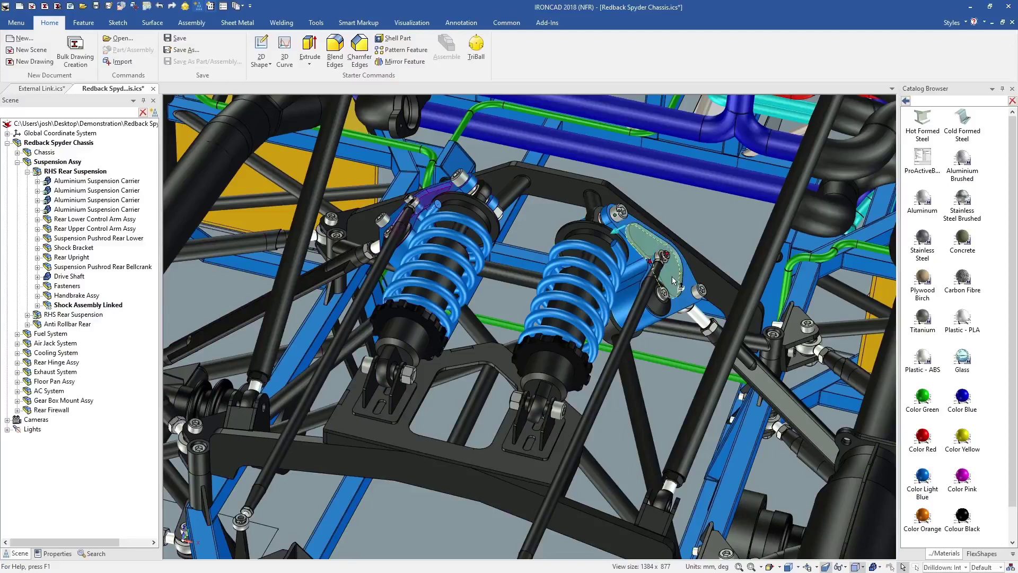
key(Escape)
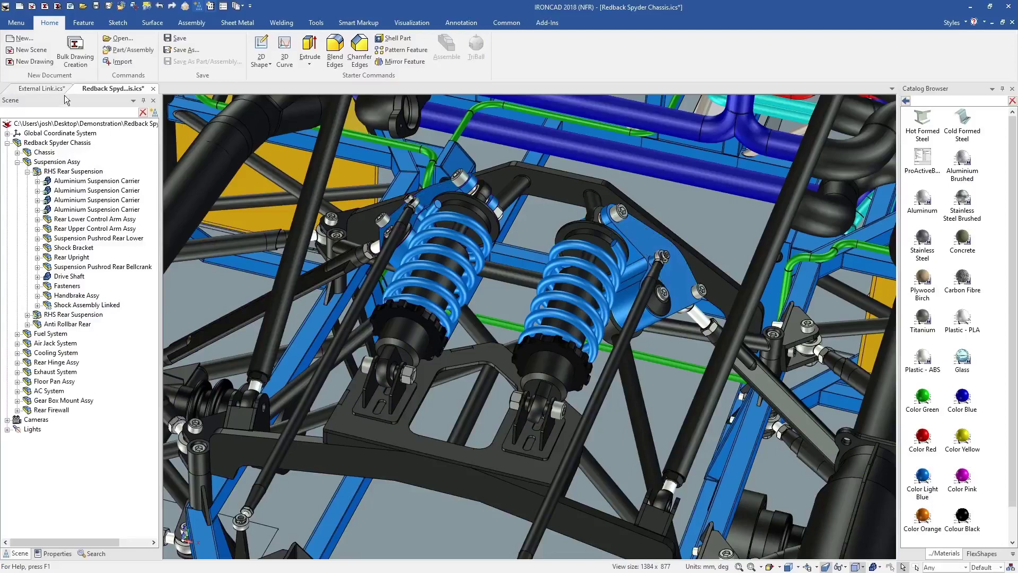
click(53, 89)
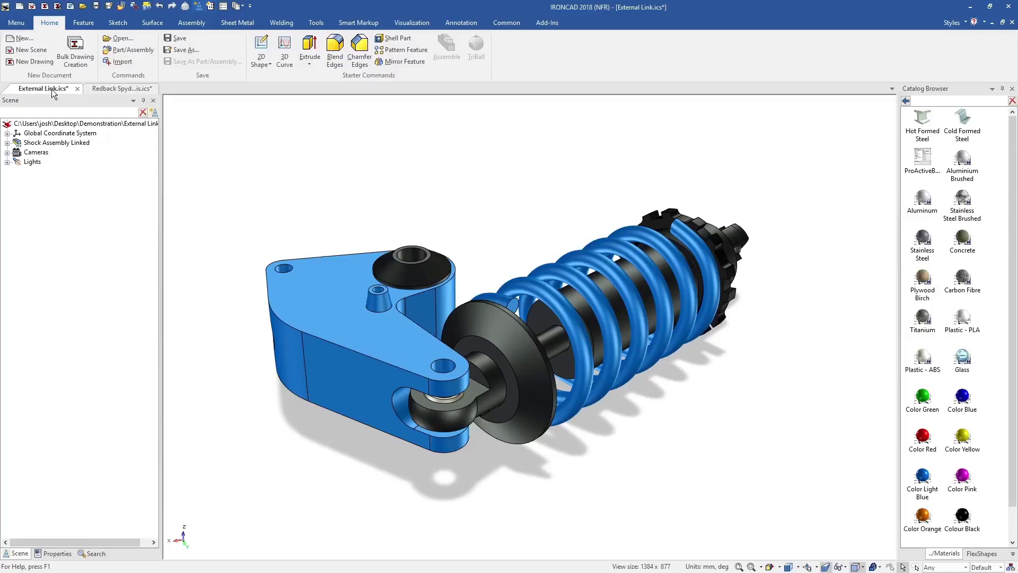
click(905, 100)
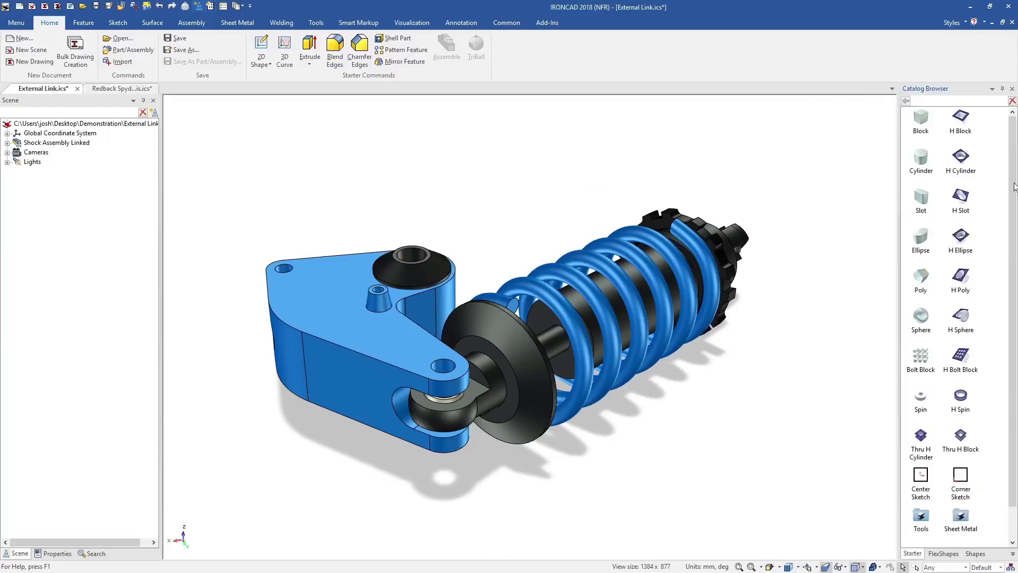
- Examine the features of the History Independency part and their order, from the Cylinder down to the last H Cylinder
click(69, 144)
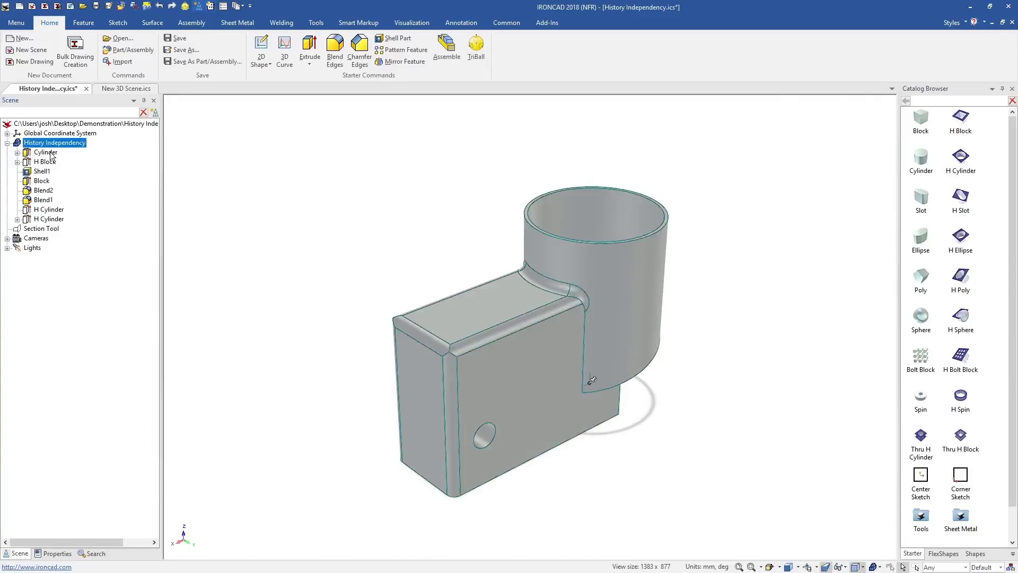
click(50, 153)
click(48, 162)
click(45, 171)
click(46, 190)
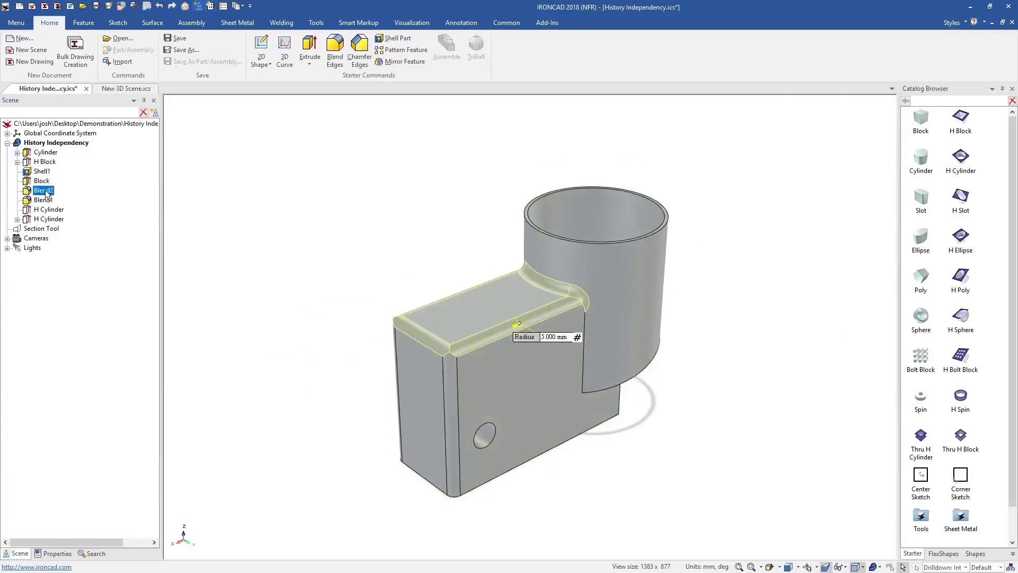
click(44, 200)
click(48, 209)
click(48, 219)
click(54, 281)
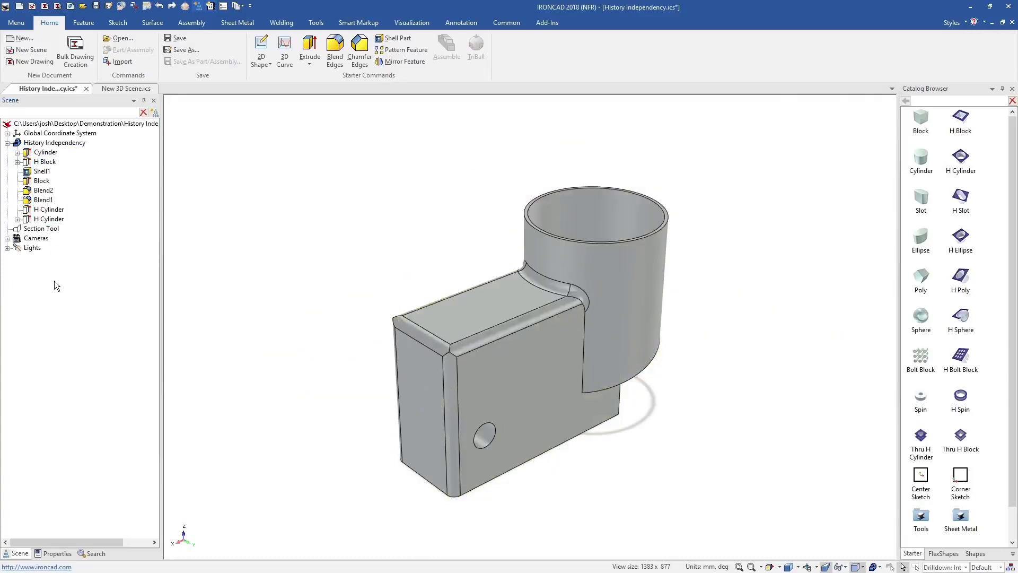
- Reorder the History Independency features to Cylinder, Block, Blend1, Blend2 and Shell1, with both H Cylinders and the H Block last
mouse_move(45, 163)
mouse_down()
mouse_move(48, 224)
mouse_move(47, 174)
mouse_up()
click(42, 162)
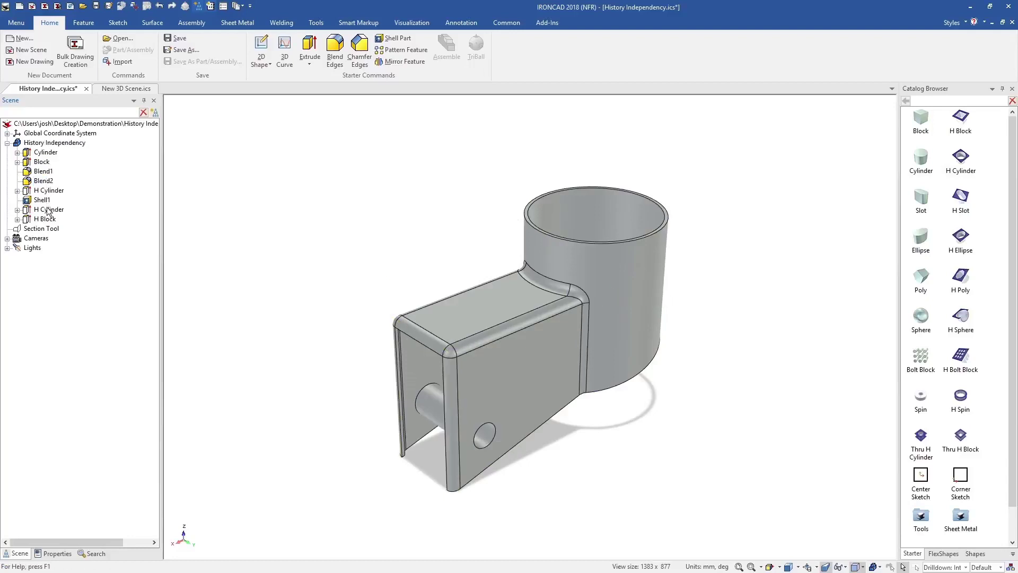
click(48, 210)
click(48, 191)
drag(48, 203, 50, 207)
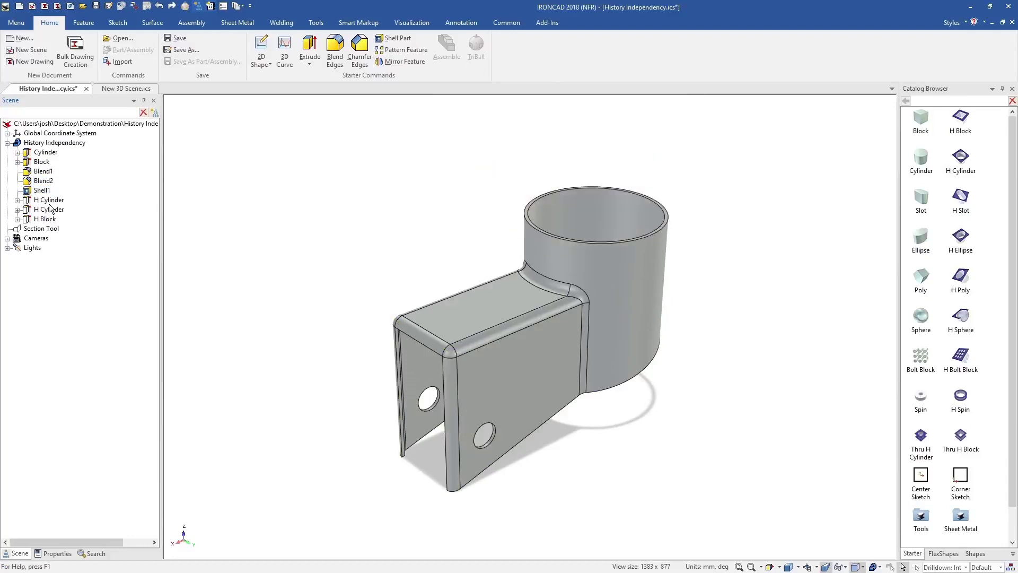
- Move the H Cylinder that cuts the cylinder's top directly below the Cylinder feature and extend its cut slightly downwards
click(49, 219)
click(49, 212)
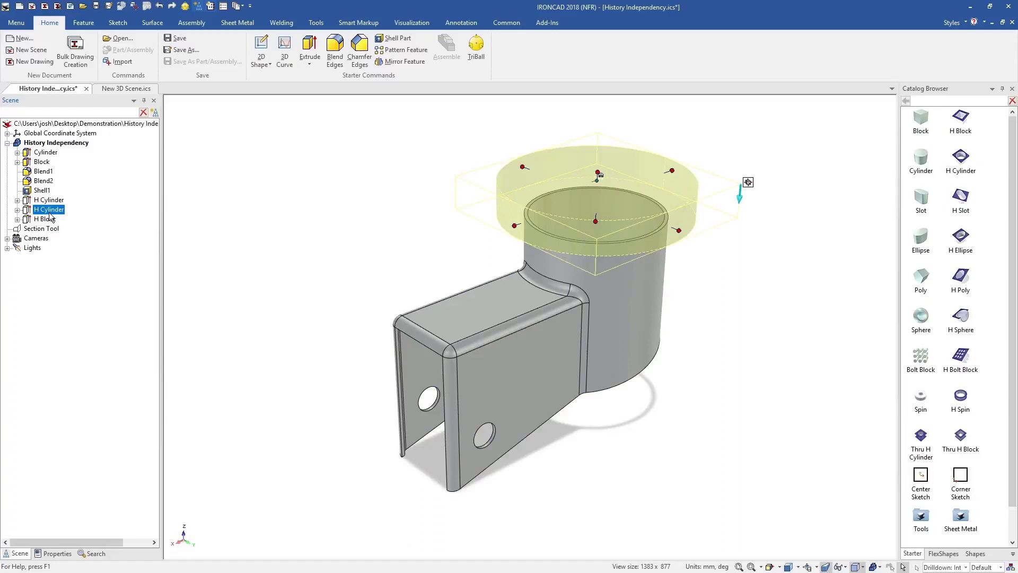
drag(56, 157, 57, 159)
click(62, 162)
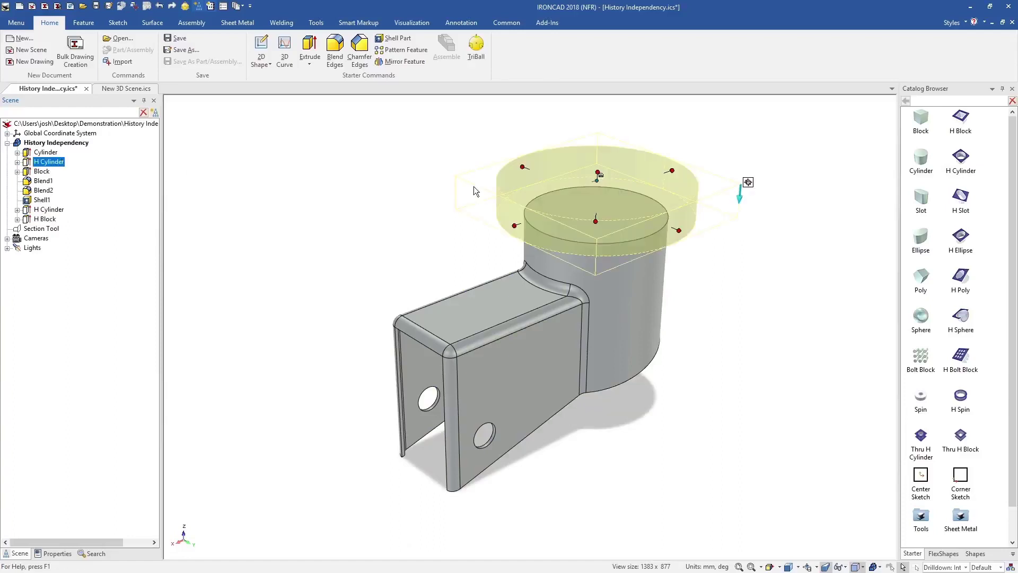
drag(603, 217, 602, 244)
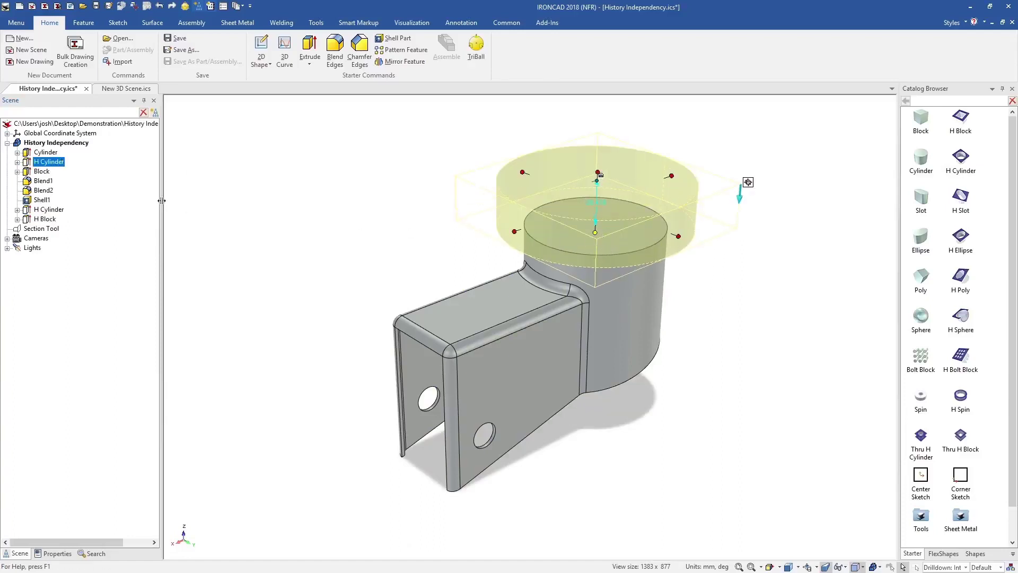
- Activate the Section Tool to cut the part open and delete the H Cylinder feature directly below the Cylinder
right_click(48, 231)
click(107, 304)
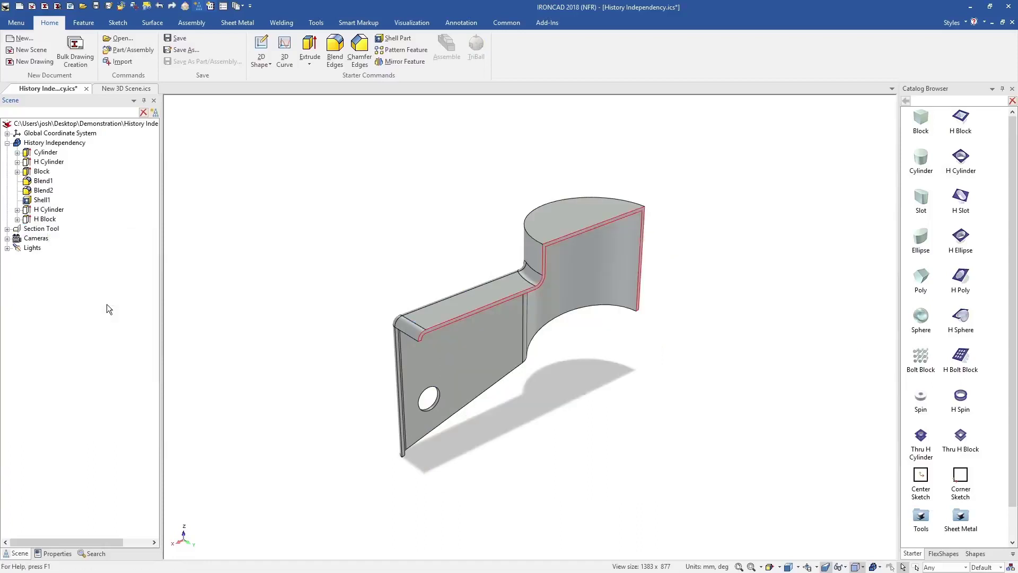
click(51, 162)
right_click(51, 162)
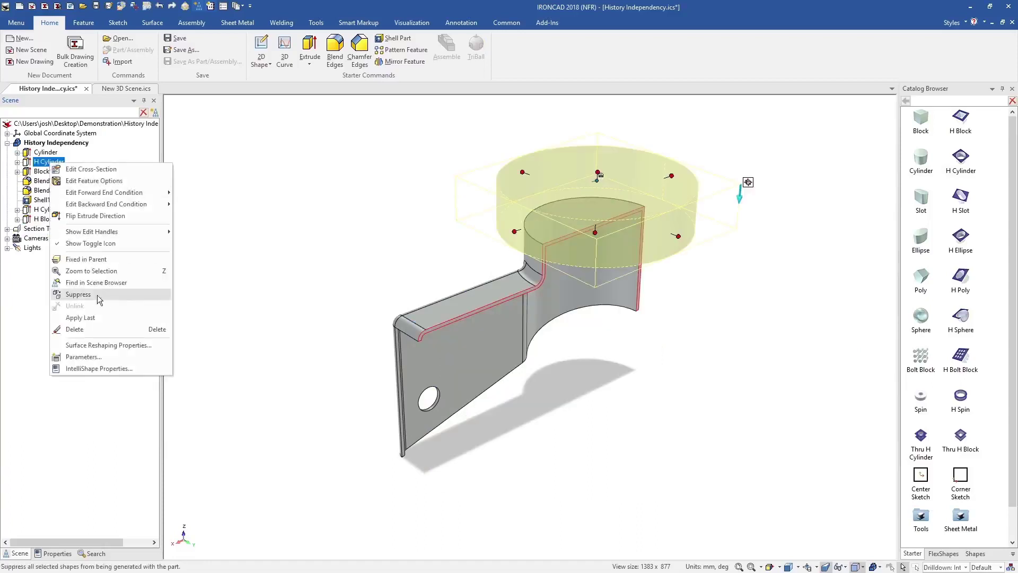
click(105, 324)
- Reduce the height of the Cylinder feature from its top face
click(50, 155)
drag(586, 173, 587, 212)
click(714, 189)
- Replace the circle in the Cylinder's cross-section with a centre rectangle about 90 by 87 mm at the sketch origin
click(50, 153)
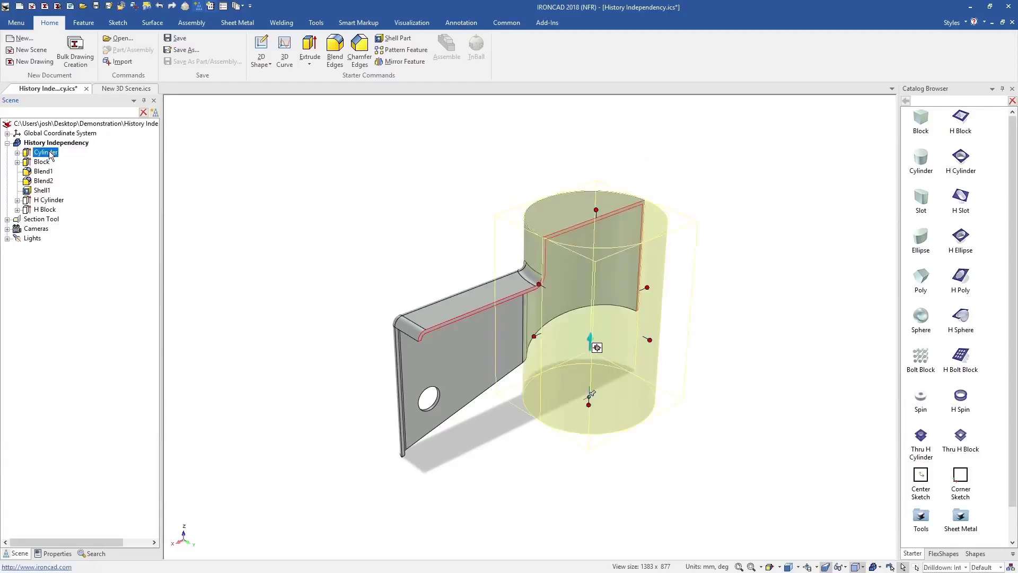
right_click(50, 152)
click(131, 158)
click(511, 265)
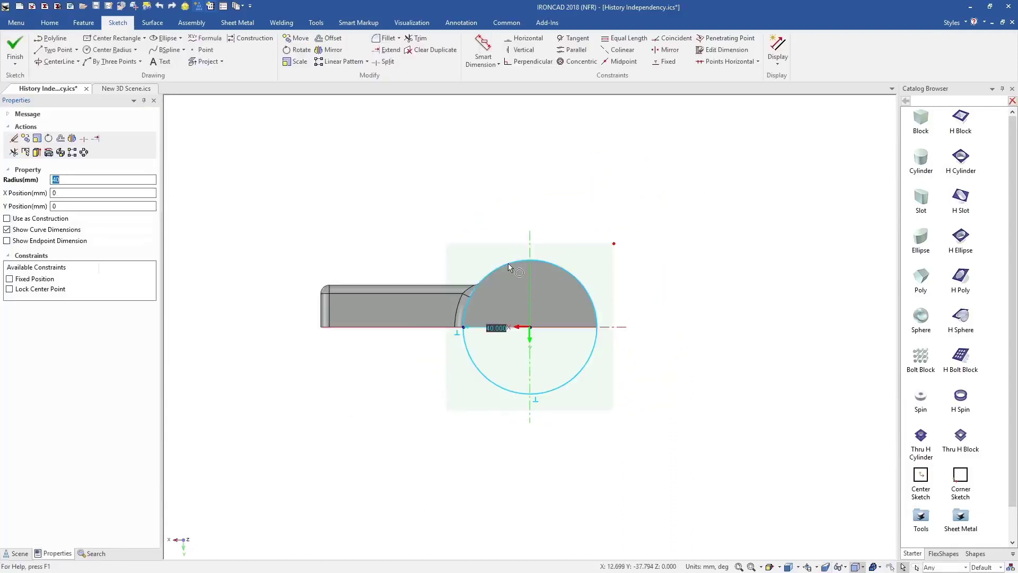
right_click(510, 265)
click(552, 301)
click(113, 38)
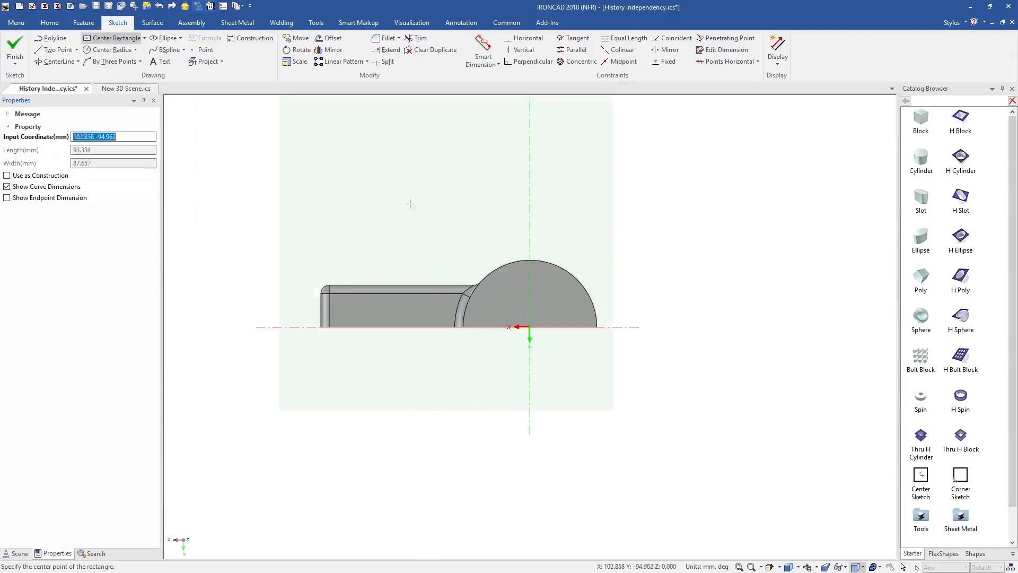
click(530, 327)
click(606, 254)
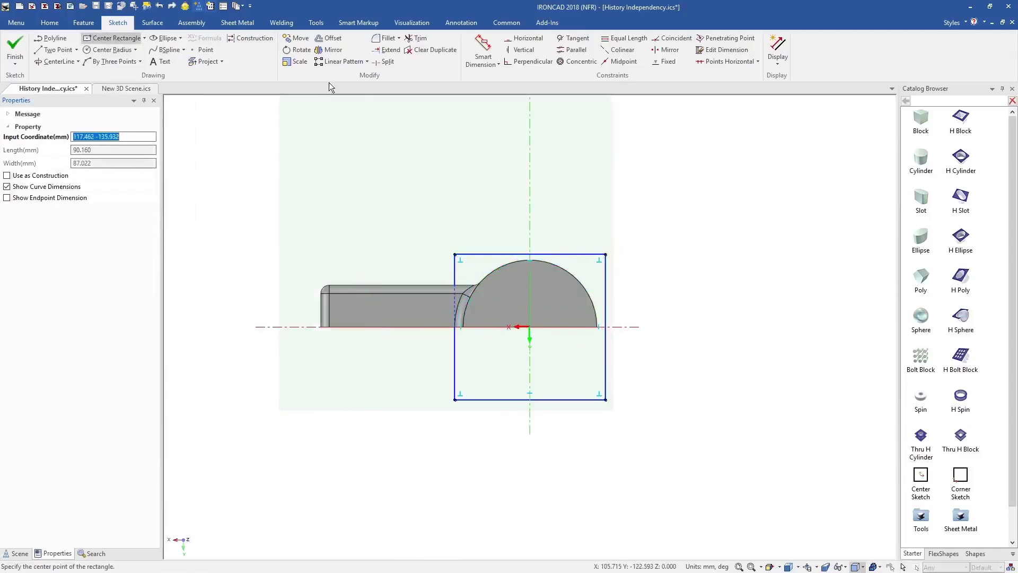
- Fillet the two rectangle corners facing the block with large radii and finish the cross-section sketch
click(375, 38)
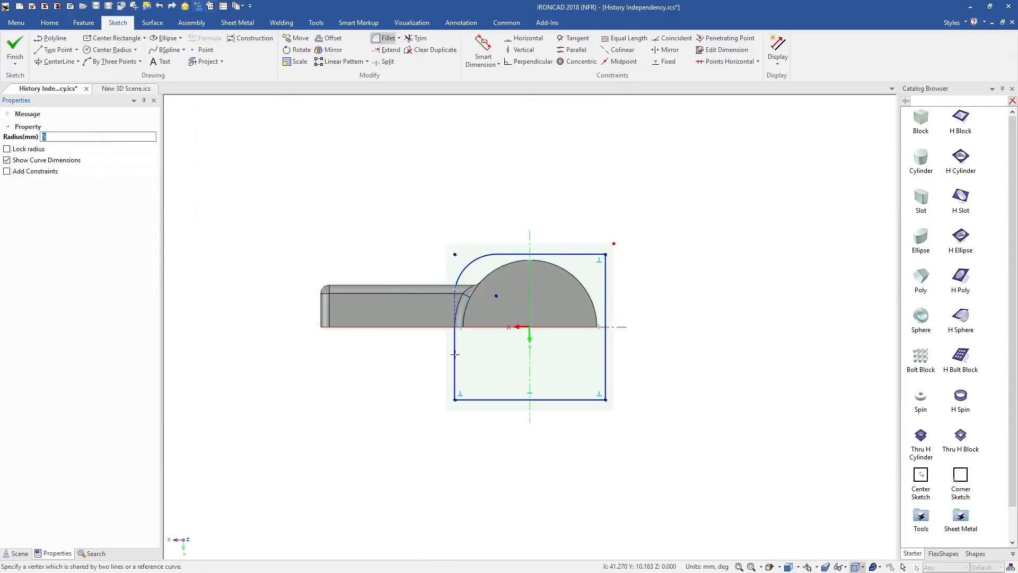
click(455, 400)
click(500, 348)
click(15, 48)
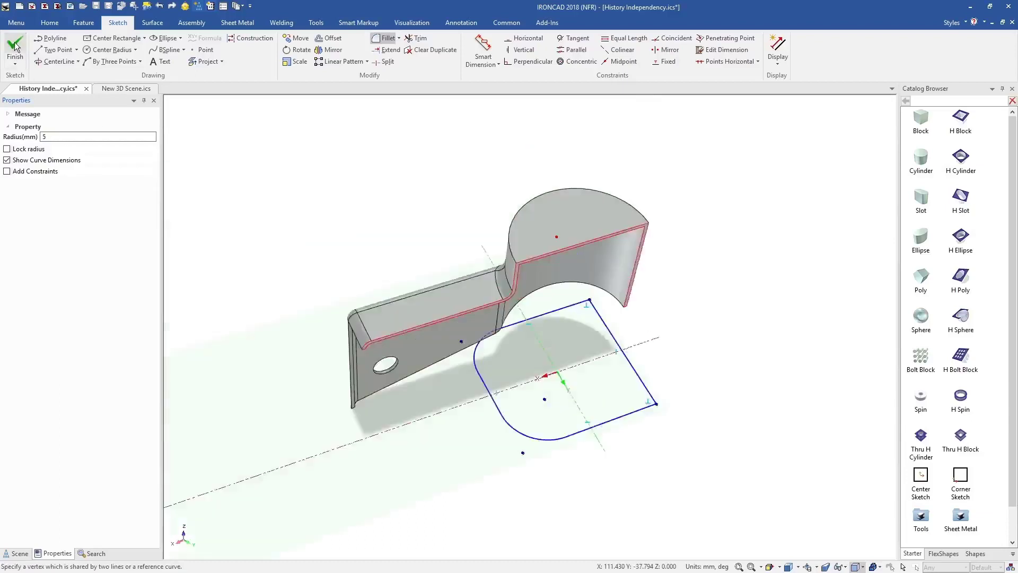
click(745, 236)
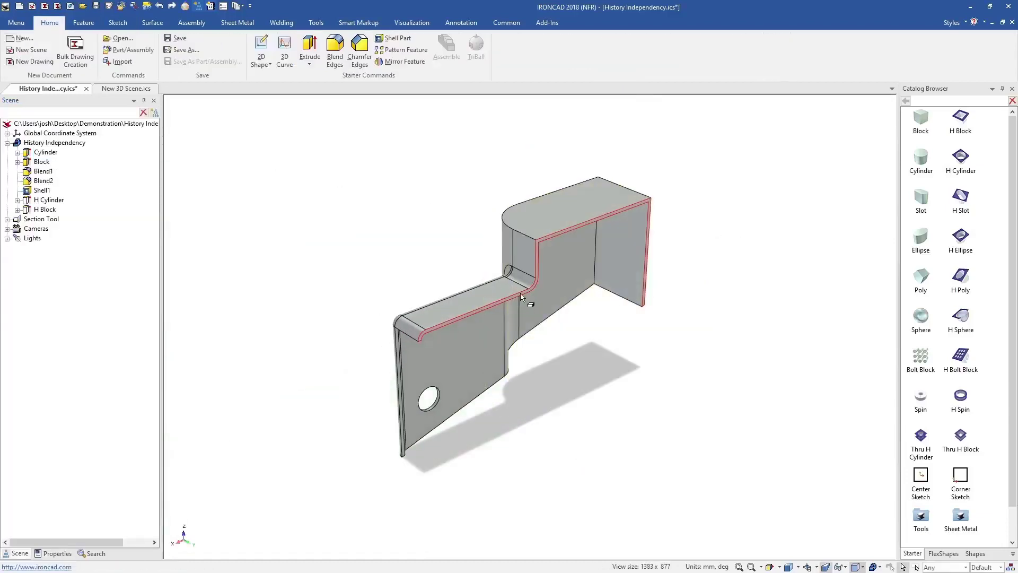
- Turn off the Section Tool's cut and delete the Cylinder feature from the part
right_click(52, 218)
click(100, 281)
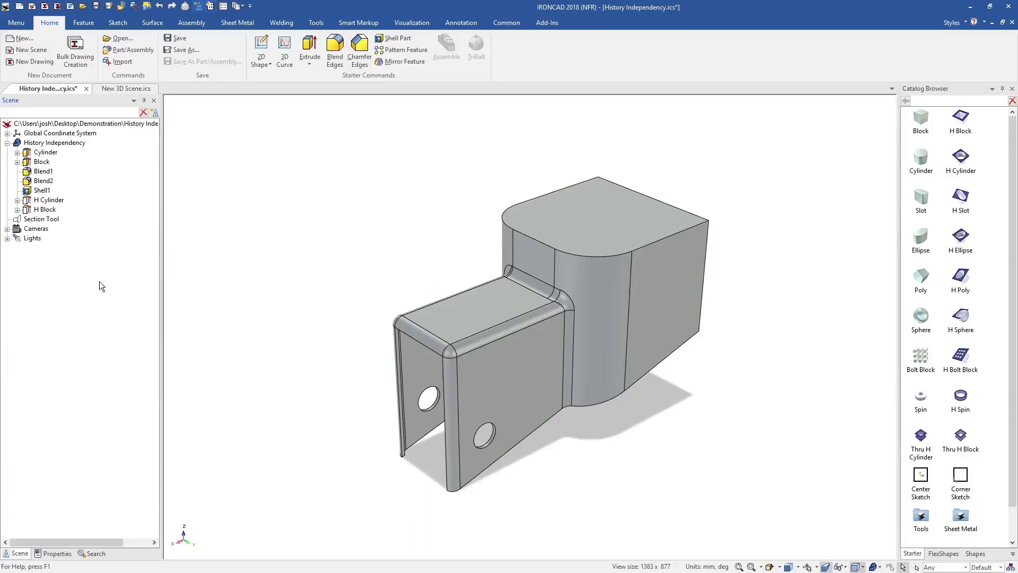
click(615, 223)
right_click(616, 223)
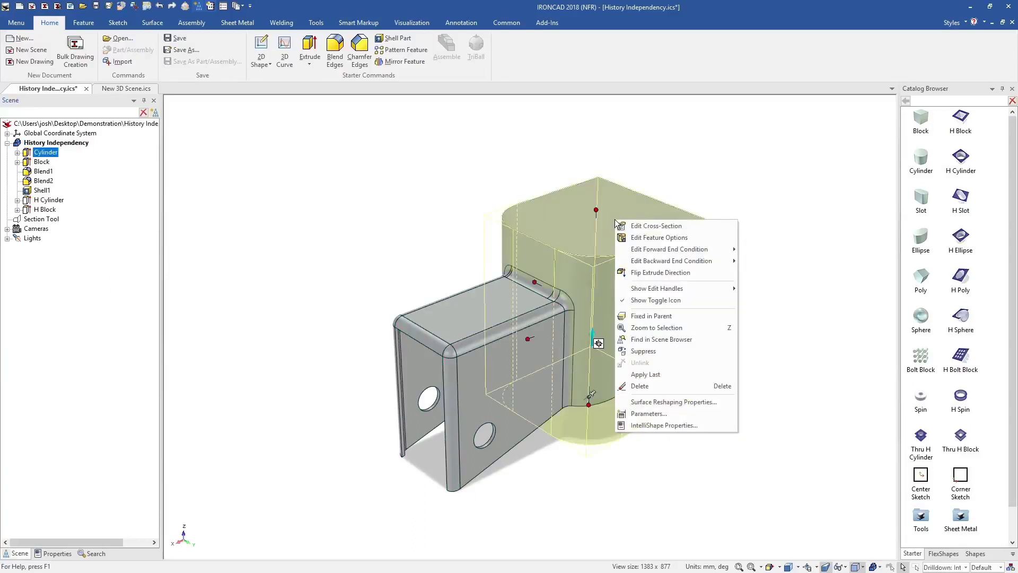
click(682, 384)
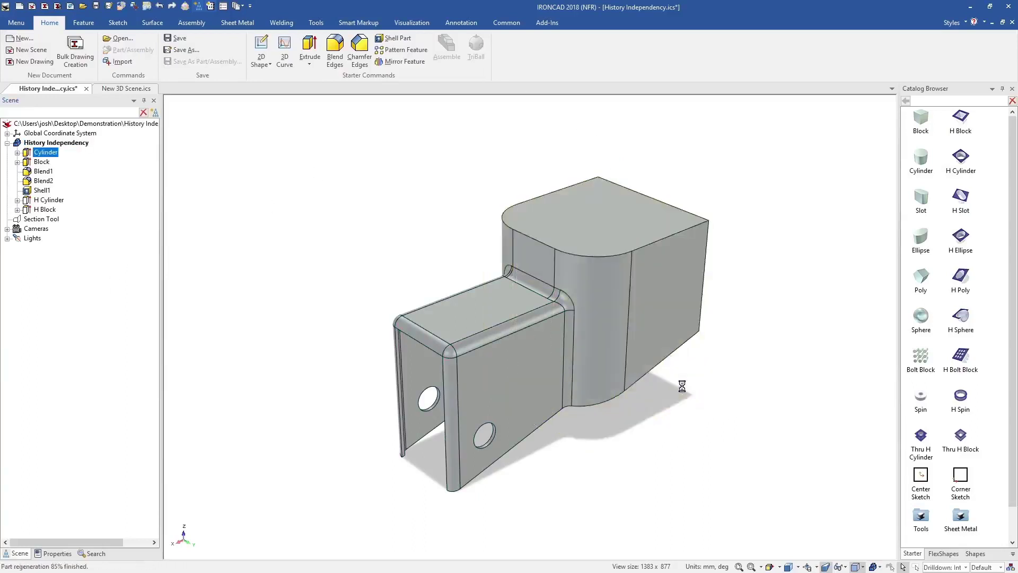
- Store the History Independency part in the Starter catalog and insert it from there into New 3D Scene
click(542, 343)
click(541, 344)
click(541, 343)
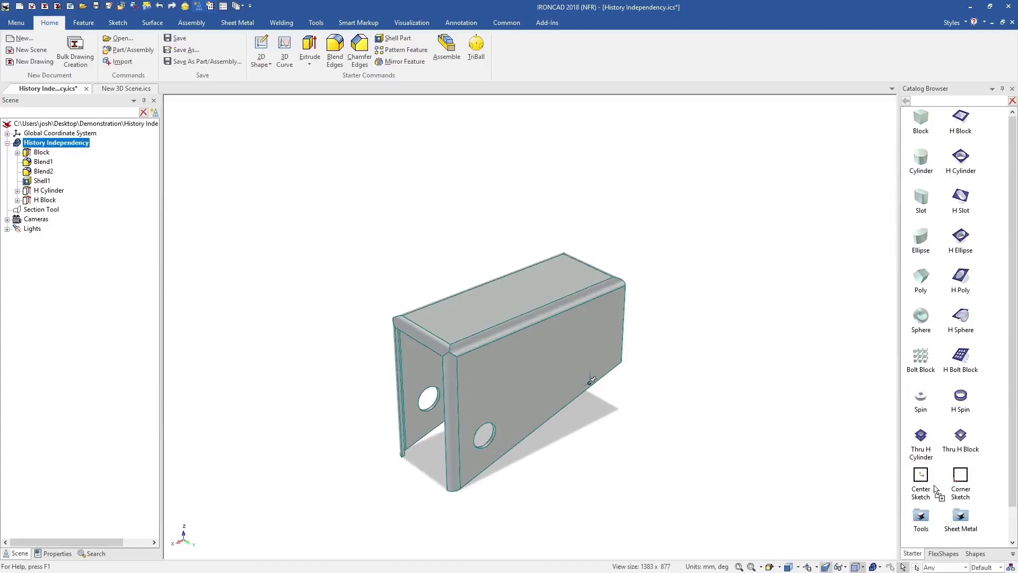
drag(934, 488, 935, 488)
click(132, 89)
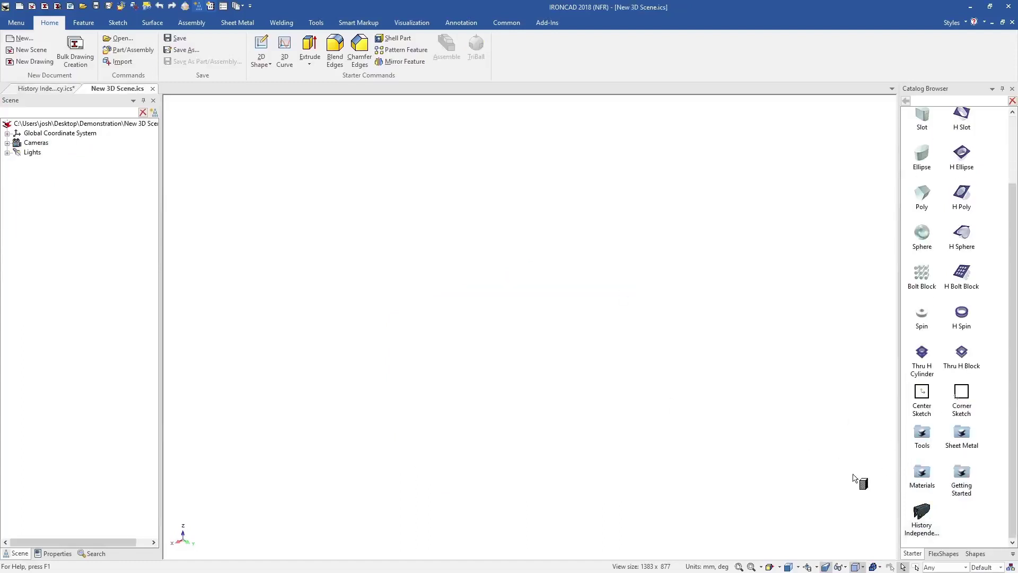
drag(856, 480, 555, 396)
- Activate the TriBall on the inserted part and move only the TriBall to a point beyond the part's closed end
key(F10)
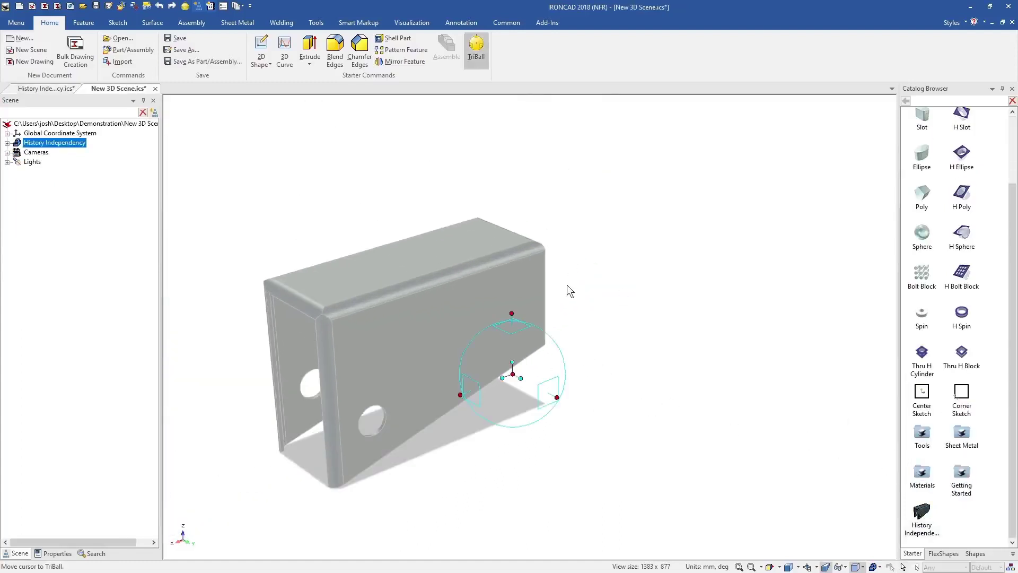
scroll(568, 285, down, 2)
key(space)
drag(465, 384, 566, 343)
key(space)
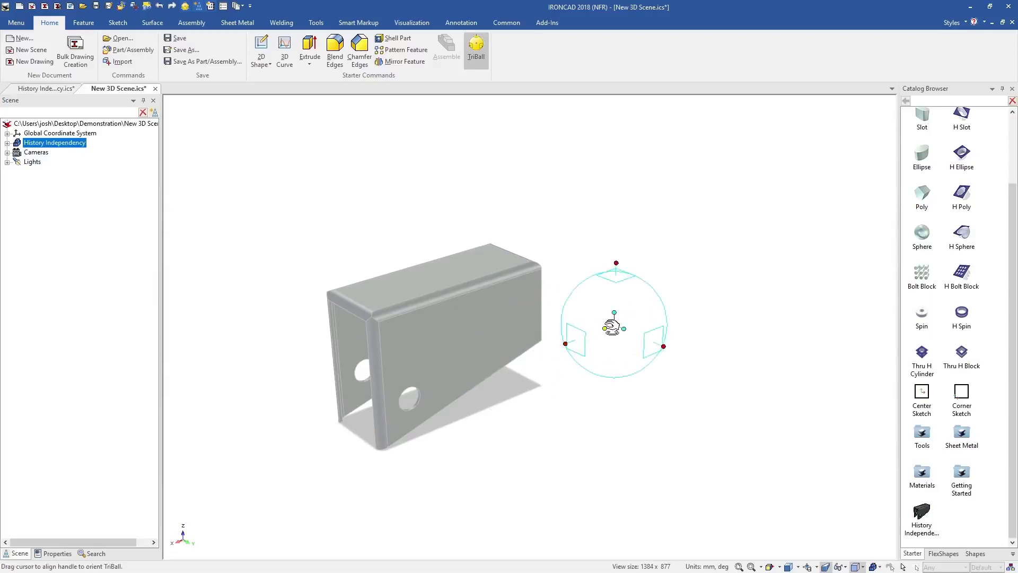
- Mirror the part across the TriBall as a linked copy facing the opposite way
right_click(606, 327)
mouse_move(648, 480)
click(587, 498)
click(536, 419)
scroll(537, 419, down, 2)
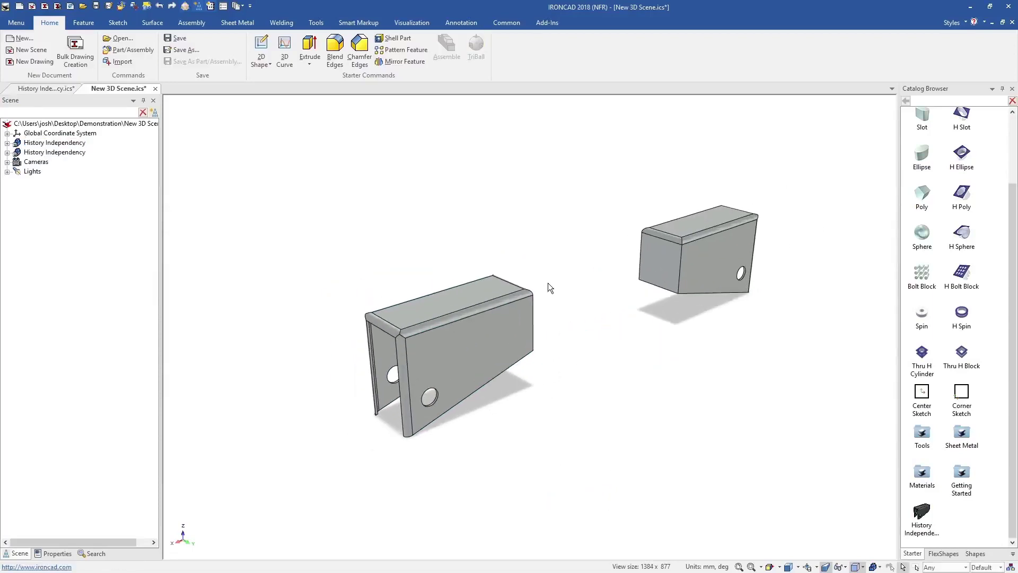
- Delete the angled bottom cut and the round side hole from the original linked part
click(498, 371)
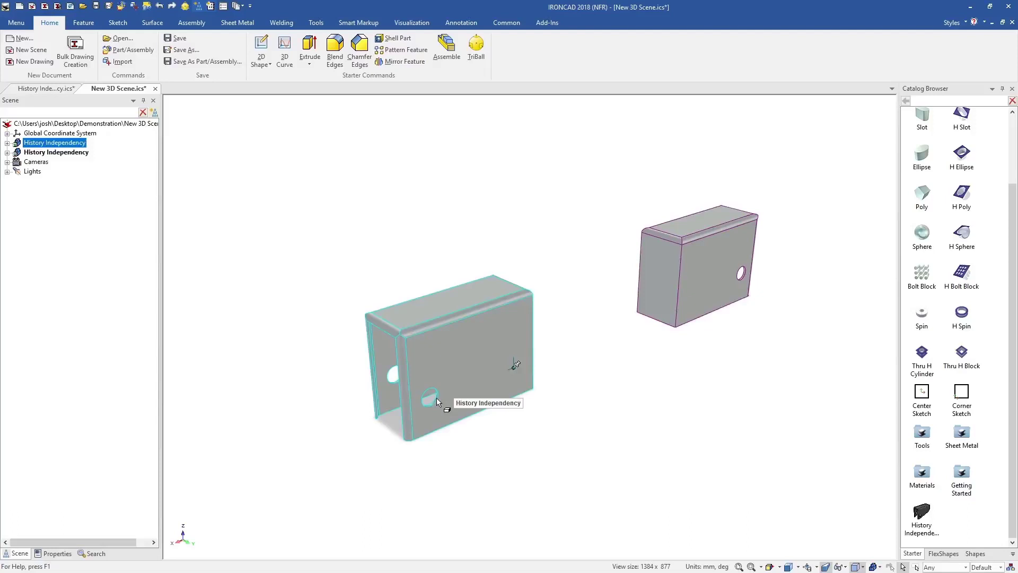
click(436, 402)
key(Delete)
- Shorten the original part's Block from its closed end to about two thirds of its length
click(515, 364)
click(515, 364)
drag(522, 330, 468, 342)
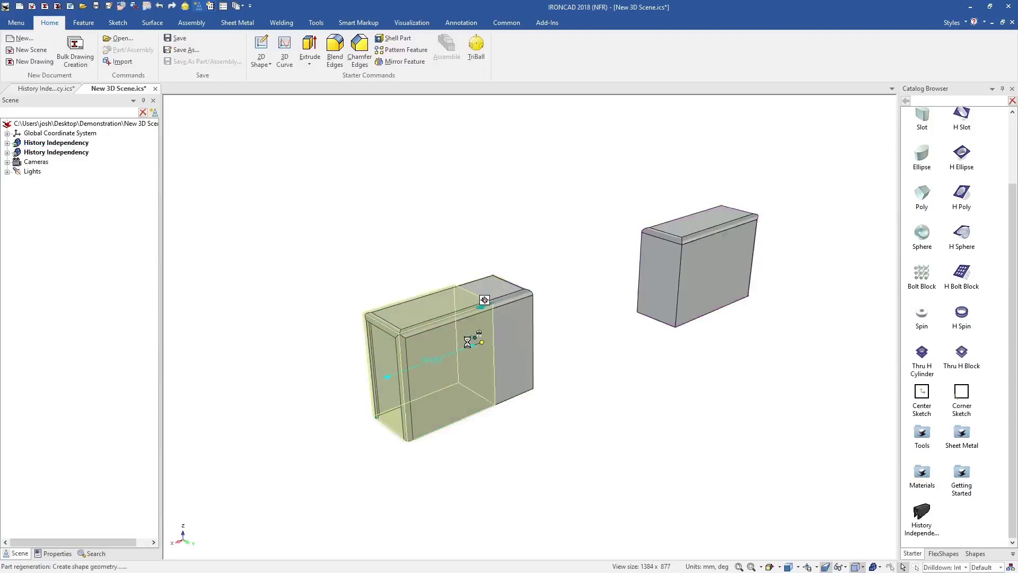
click(681, 372)
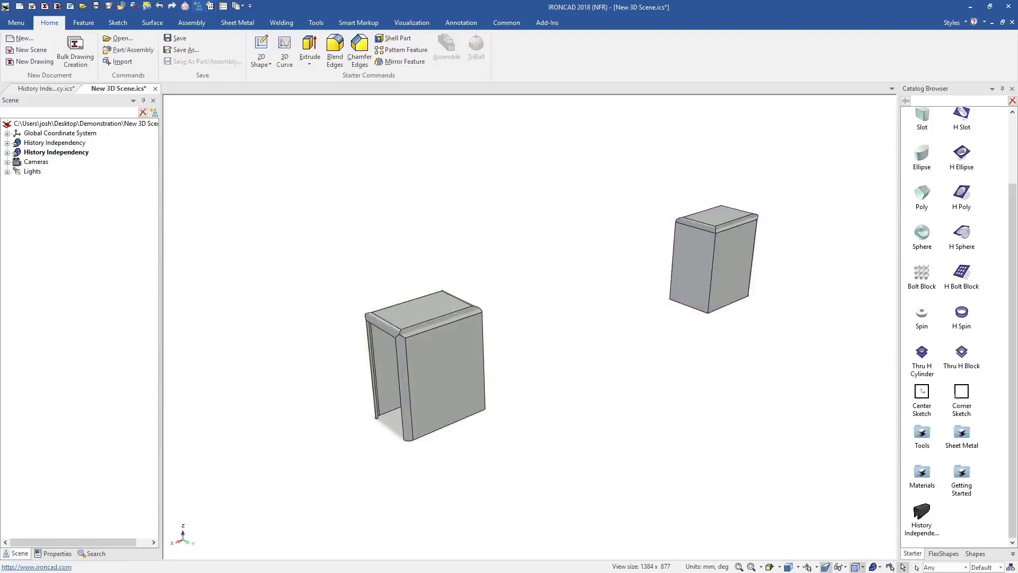
scroll(975, 326, up, 3)
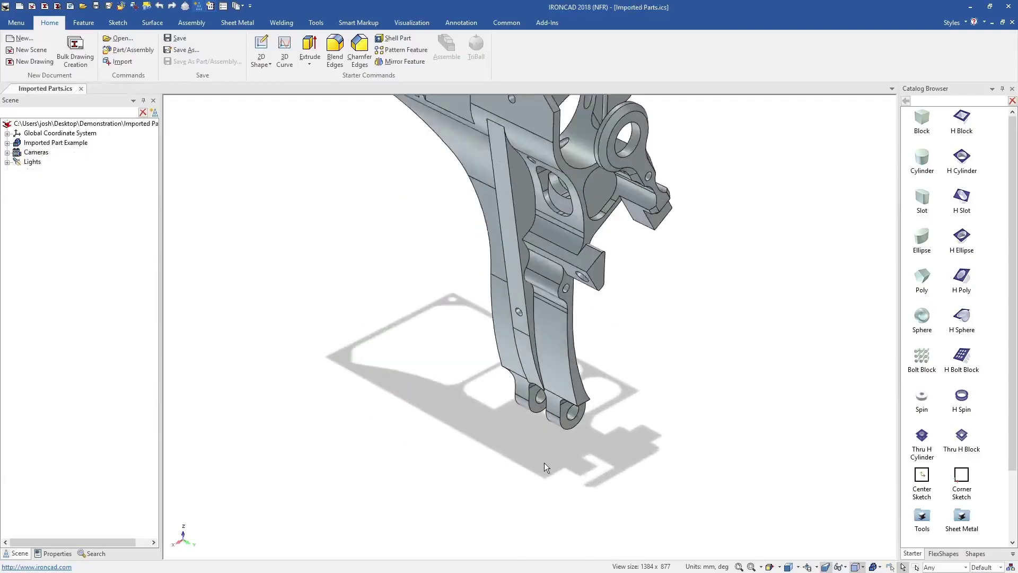
- Delete the two concave rounded faces beside the outer sides of the imported part's lugs
scroll(551, 467, up, 4)
middle_drag(556, 286, 397, 346)
click(396, 345)
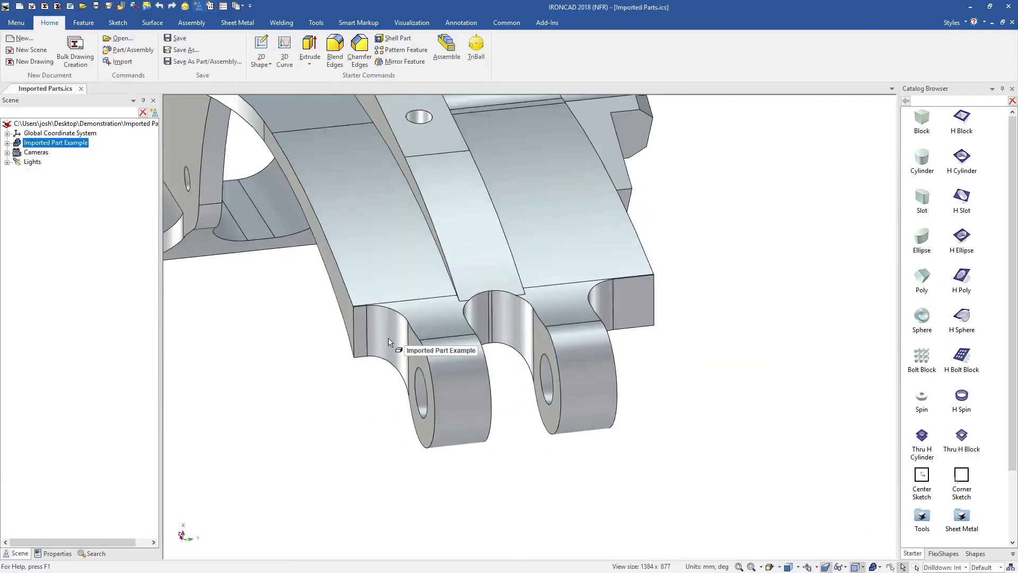
click(396, 346)
right_click(603, 294)
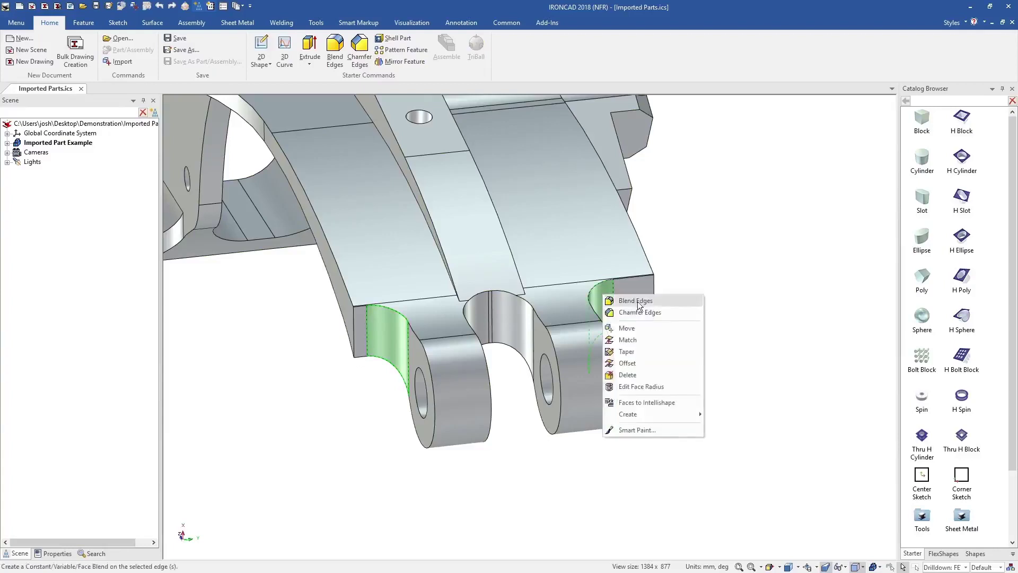
click(676, 374)
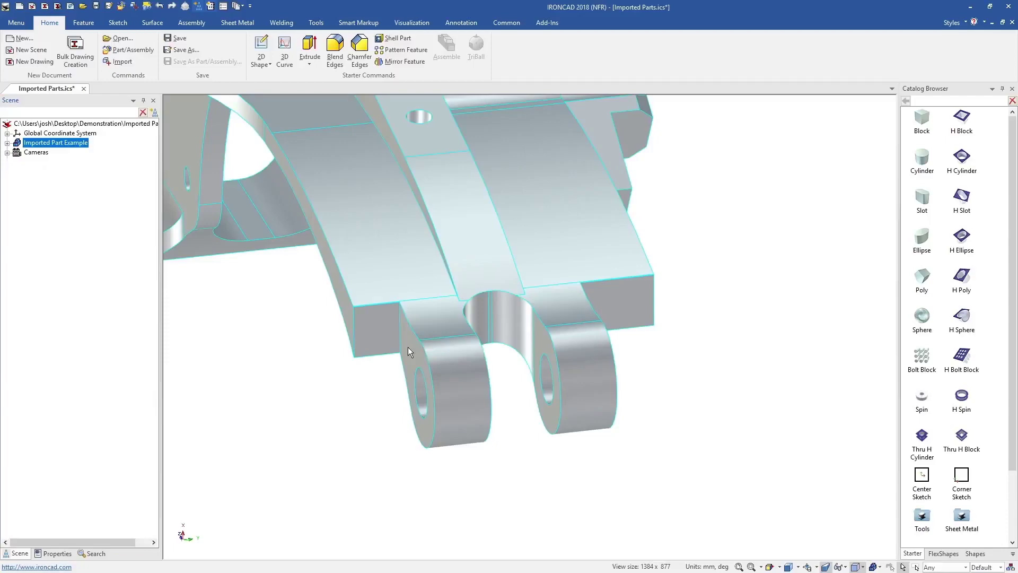
- Move the outer face of one lug flush with the adjacent side face of the imported part
shift+drag(415, 381, 343, 294)
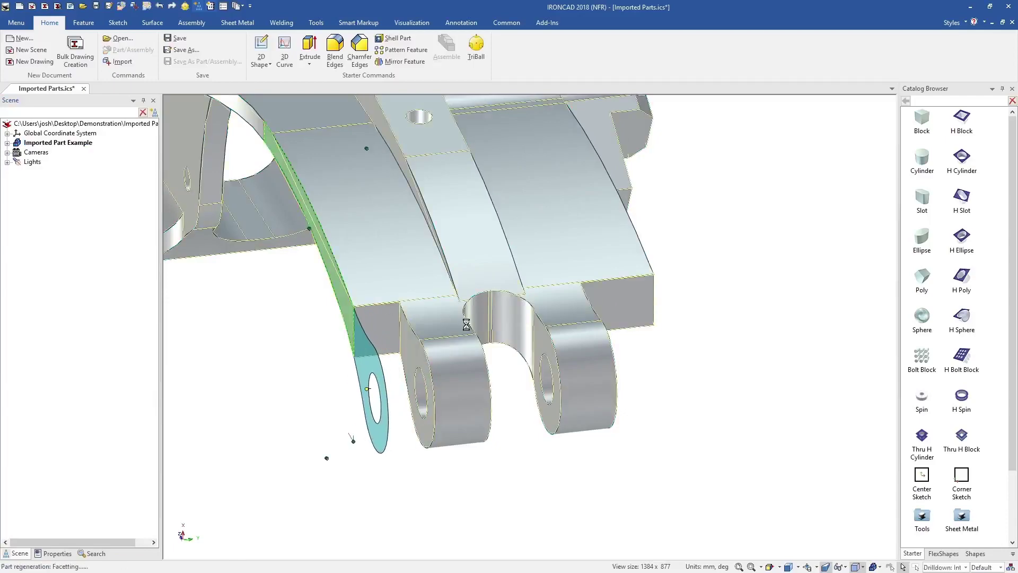
middle_drag(466, 325, 637, 334)
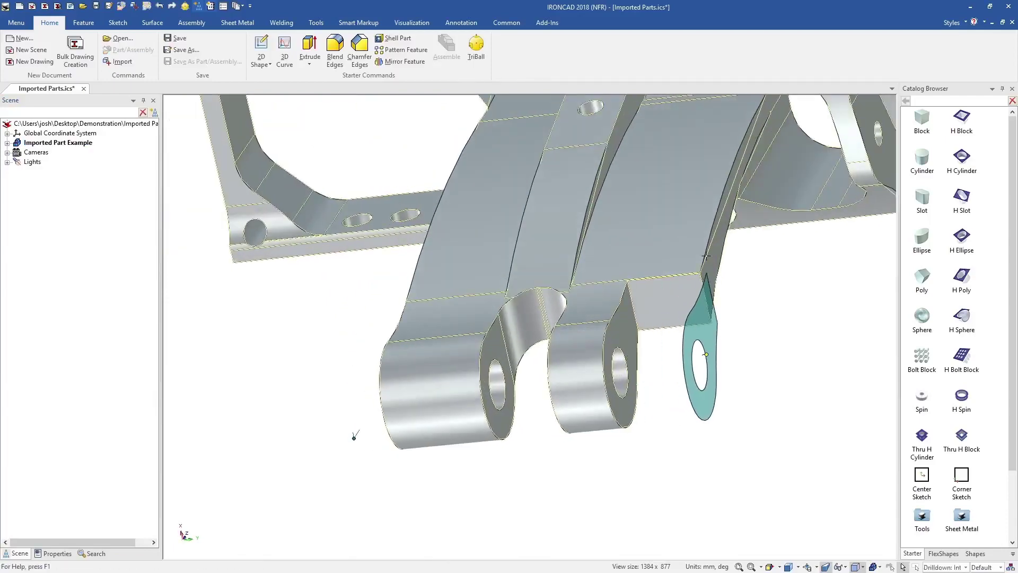
middle_drag(766, 334, 599, 364)
- Reduce the radius of the large hole through the upright ring-shaped lug with Edit Face Radius
scroll(552, 324, down, 3)
scroll(537, 219, up, 6)
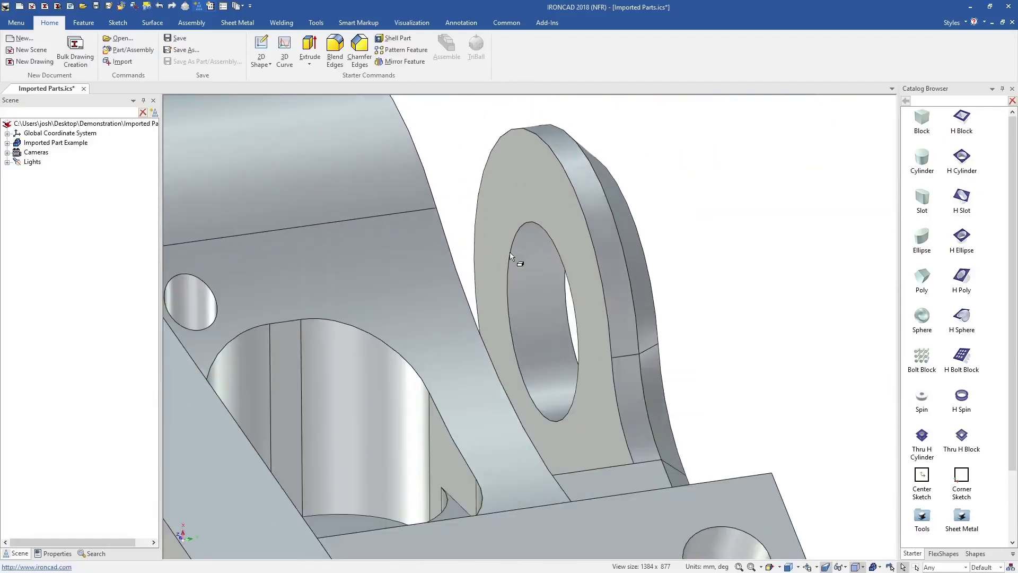
click(534, 291)
right_click(534, 292)
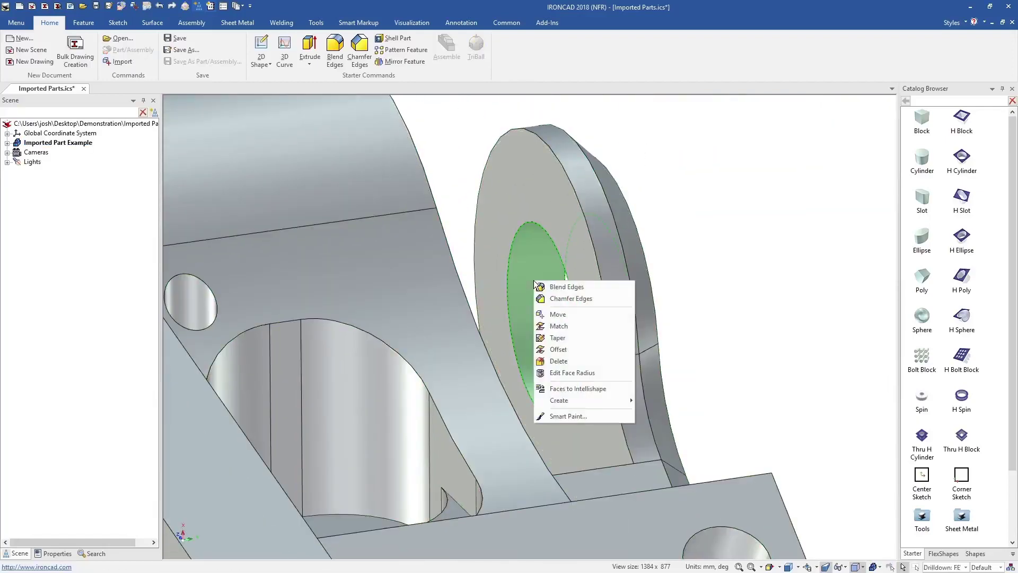
click(621, 370)
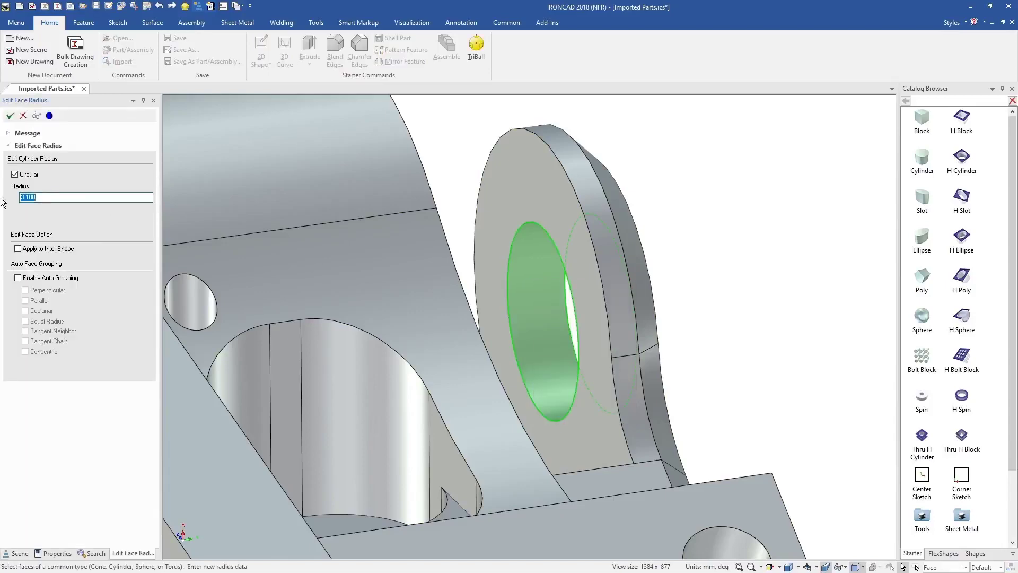
click(10, 116)
- Rotate the end face of the frame outward by 30 degrees about its edge with Move Face
scroll(482, 393, down, 6)
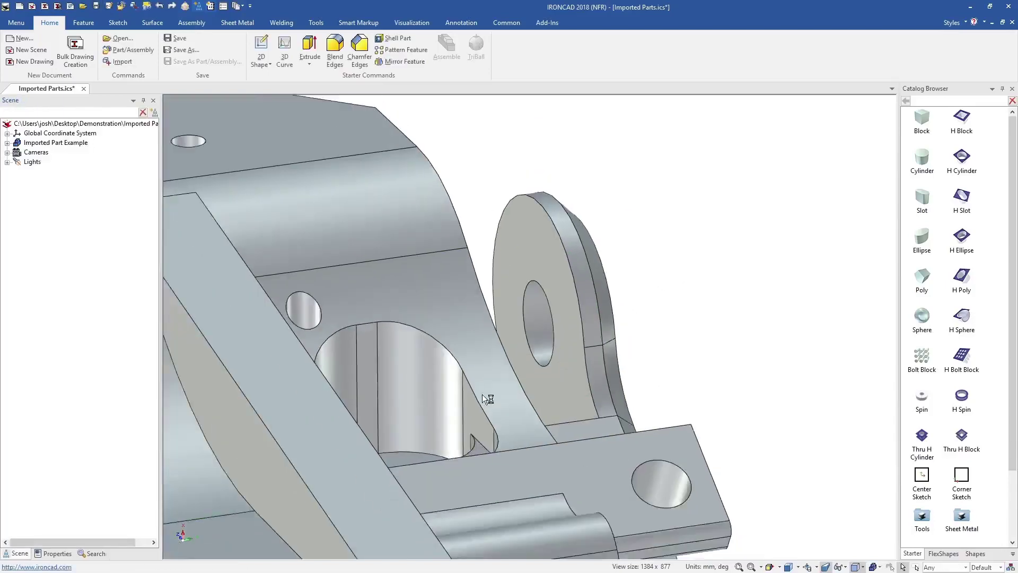
scroll(360, 418, down, 5)
scroll(334, 440, up, 5)
middle_drag(360, 440, 287, 223)
scroll(265, 350, up, 3)
middle_drag(506, 472, 555, 450)
scroll(556, 450, down, 4)
scroll(359, 419, up, 3)
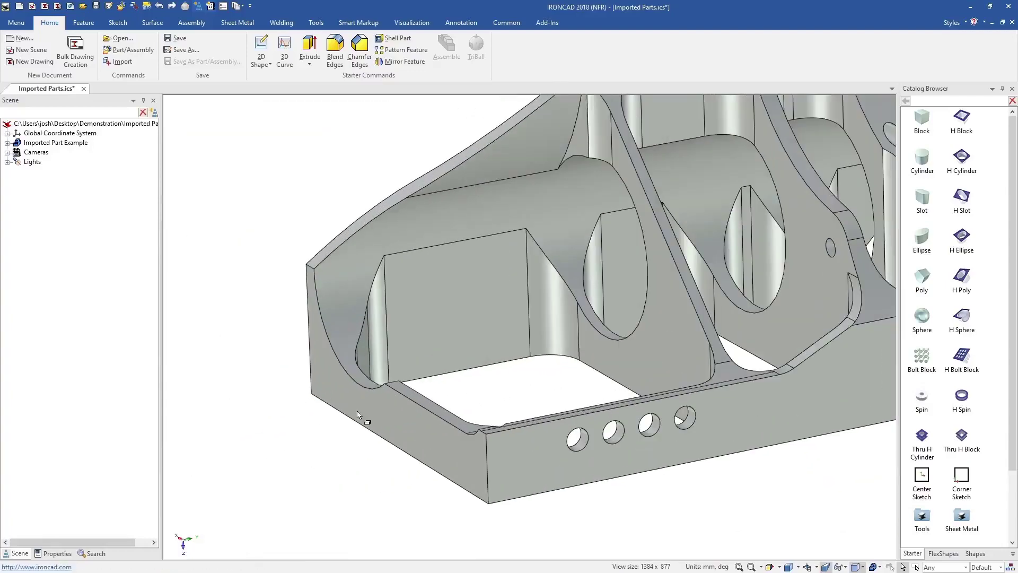
click(387, 419)
click(387, 419)
key(F10)
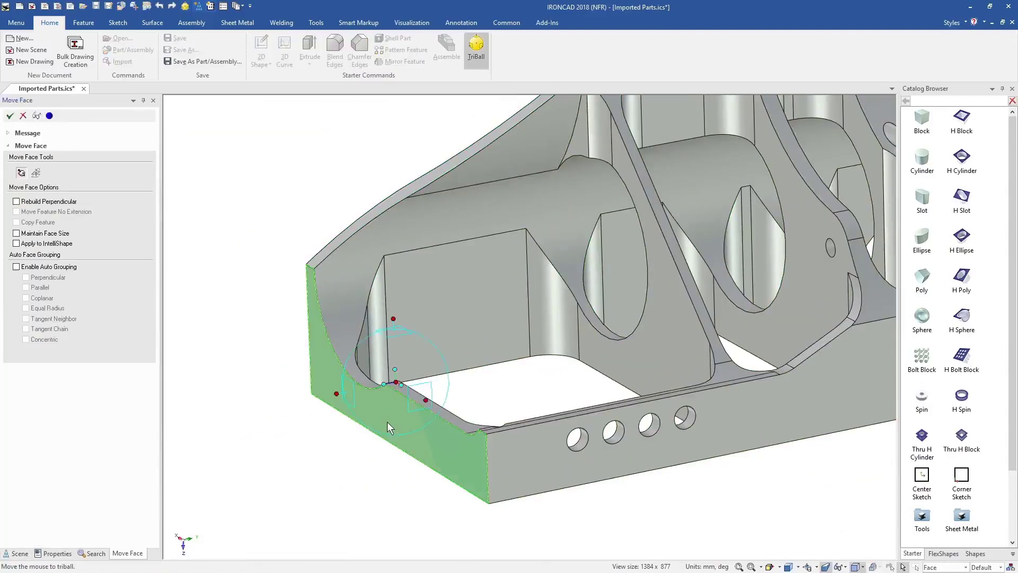
drag(342, 393, 356, 374)
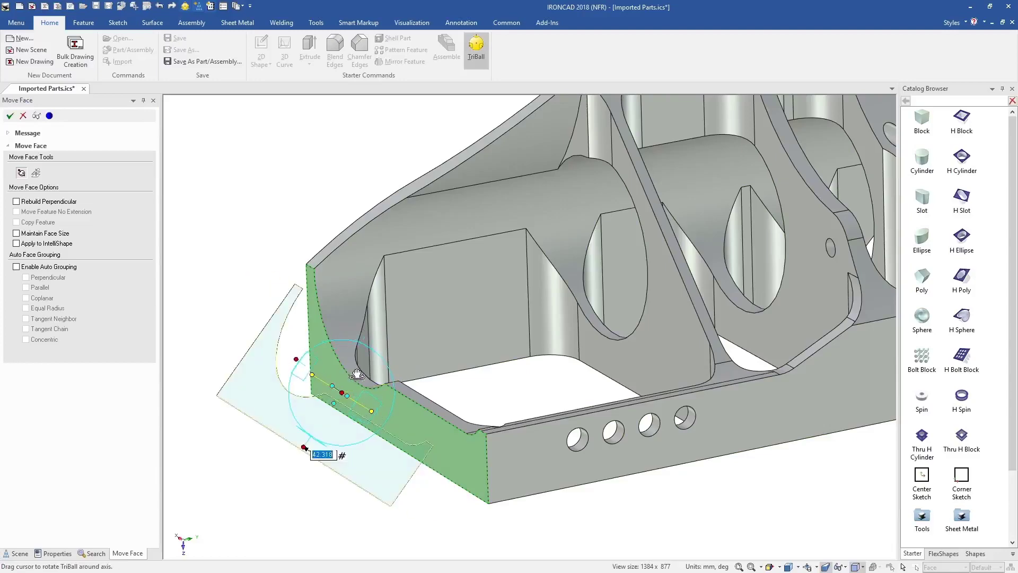
text(30)
key(Return)
click(511, 378)
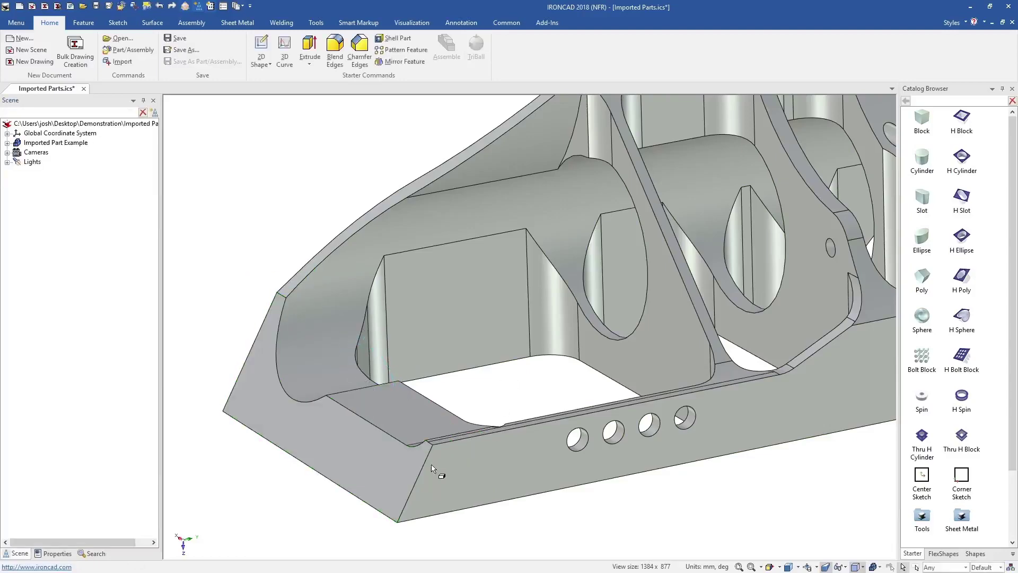
- Convert the last round hole in the side rail's row of four from faces to an IntelliShape
middle_drag(440, 471, 416, 470)
scroll(647, 421, up, 5)
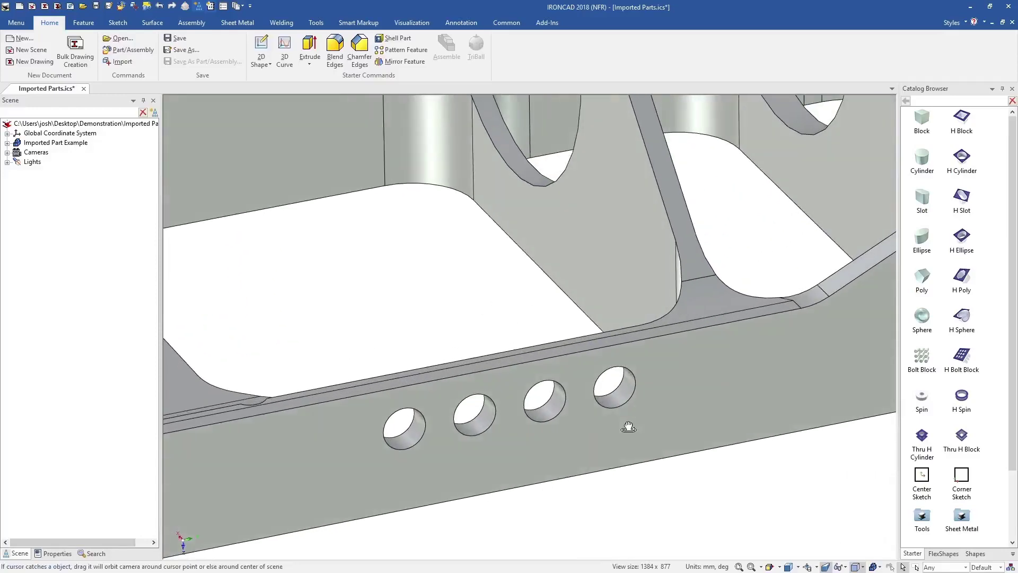
click(619, 399)
click(620, 399)
right_click(619, 397)
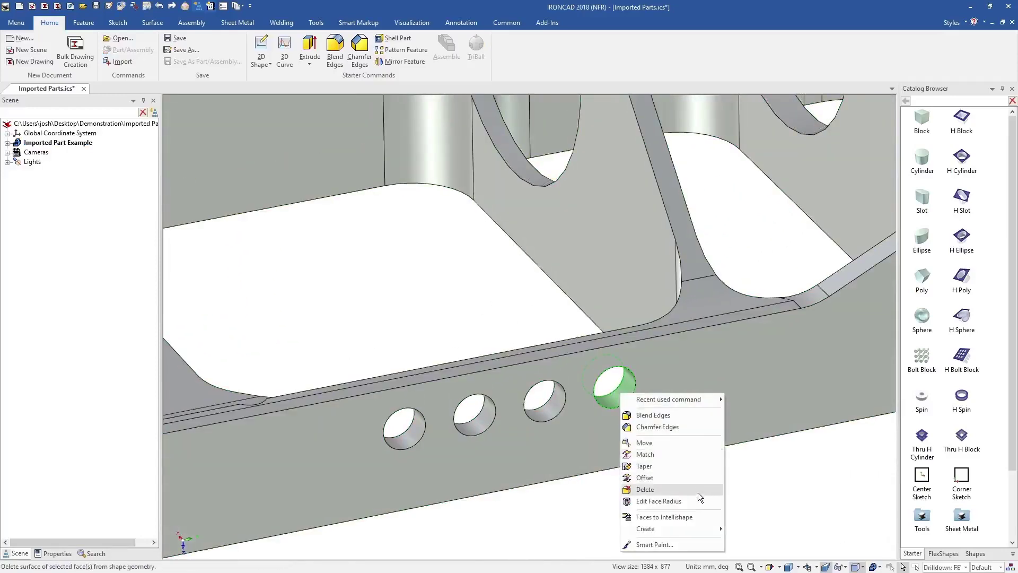
click(705, 517)
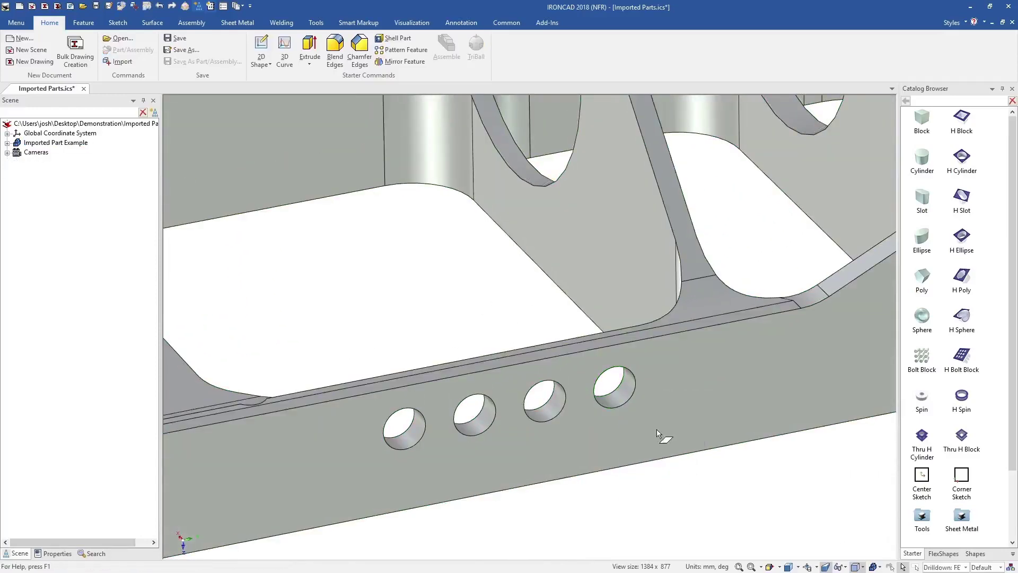
- Edit the hole's cross-section and draw a rectangle about 1.1 by 2.8 mm centred on the circle
right_click(624, 394)
click(653, 192)
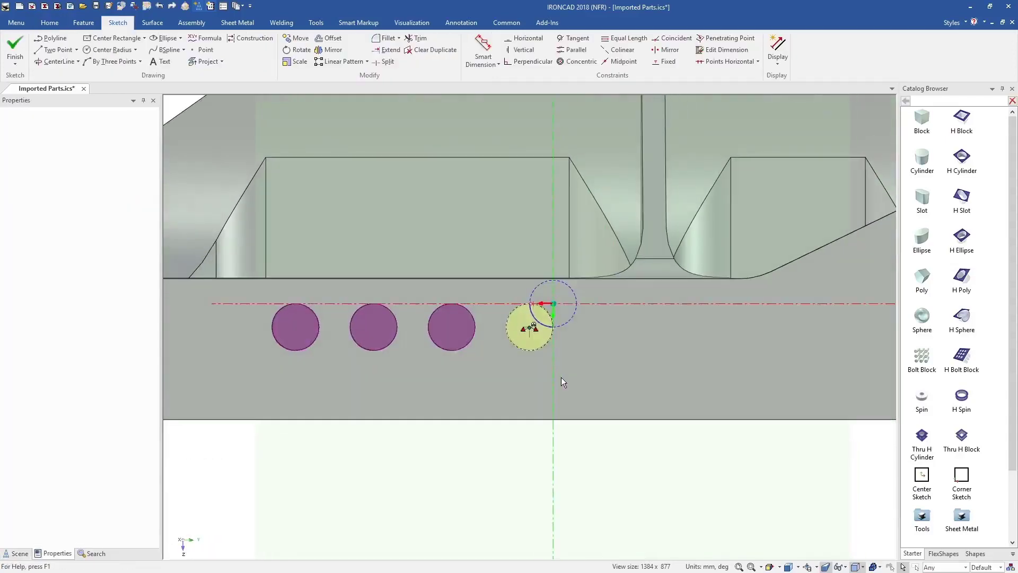
click(117, 37)
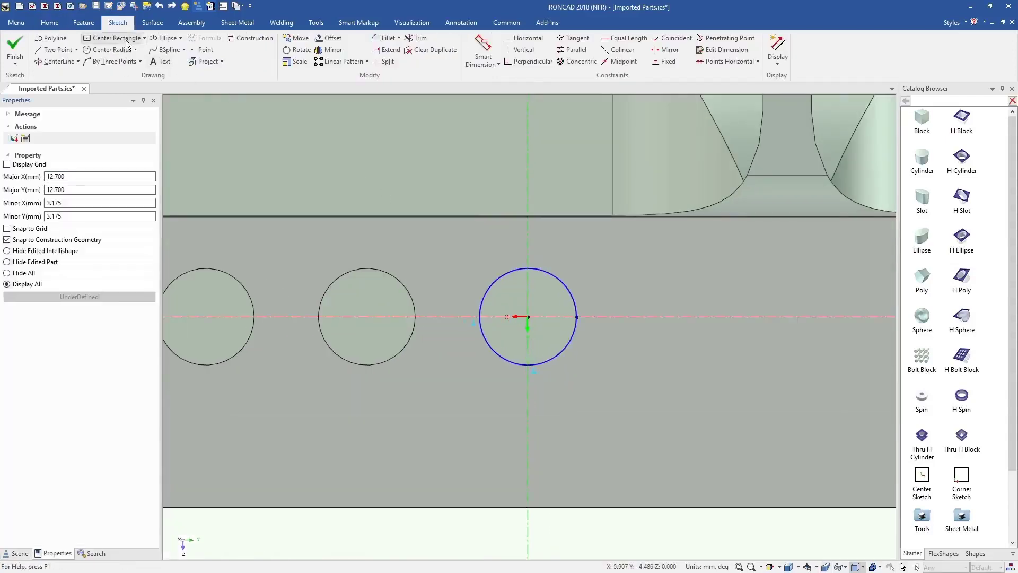
click(528, 317)
click(556, 247)
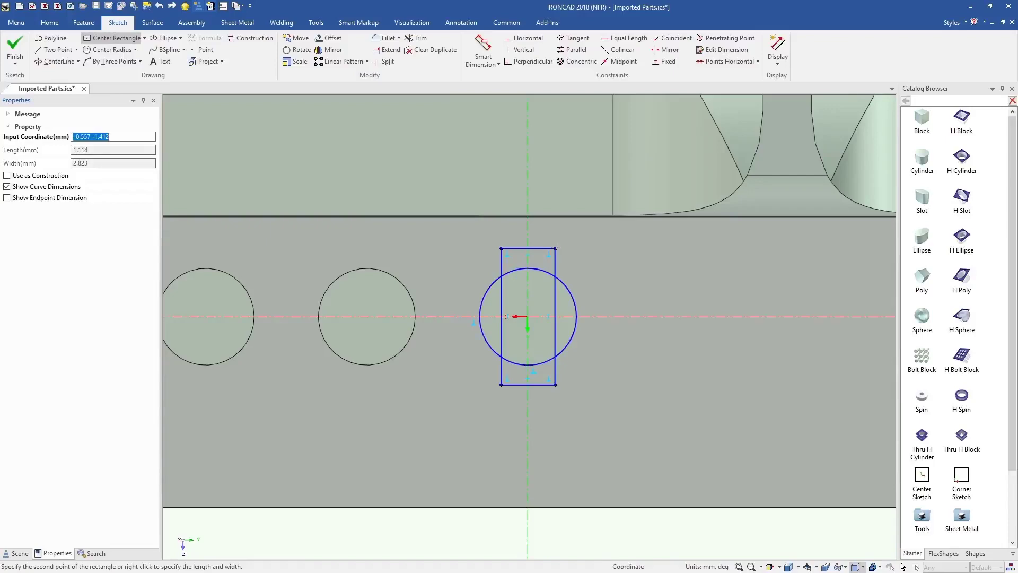
- Trim the overlapping circle and rectangle segments into one notched outline and finish the sketch
click(416, 37)
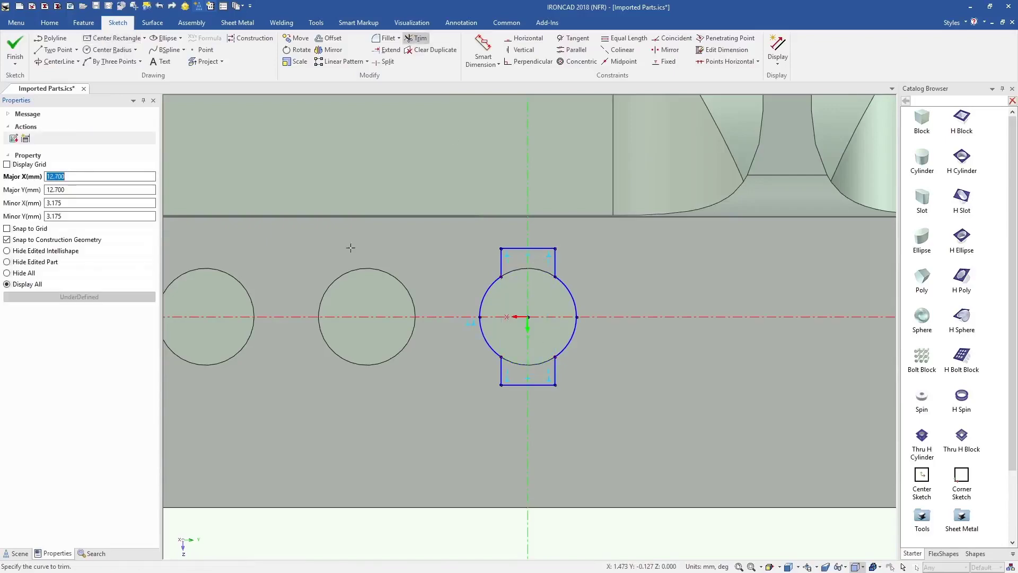
click(18, 44)
mouse_move(562, 453)
middle_down()
mouse_move(523, 450)
mouse_move(561, 450)
mouse_move(570, 467)
middle_up()
click(580, 504)
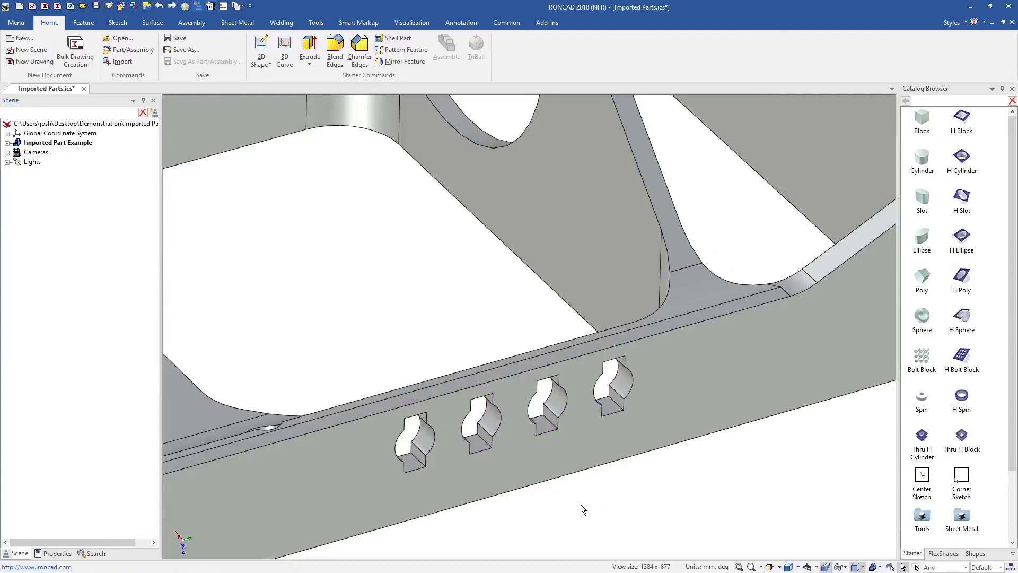
- Fill in the two rounded pockets beside the frame's long edge so they are flush with the surrounding flat face
scroll(540, 445, down, 4)
scroll(509, 201, up, 4)
middle_drag(510, 222, 517, 299)
scroll(382, 122, down, 4)
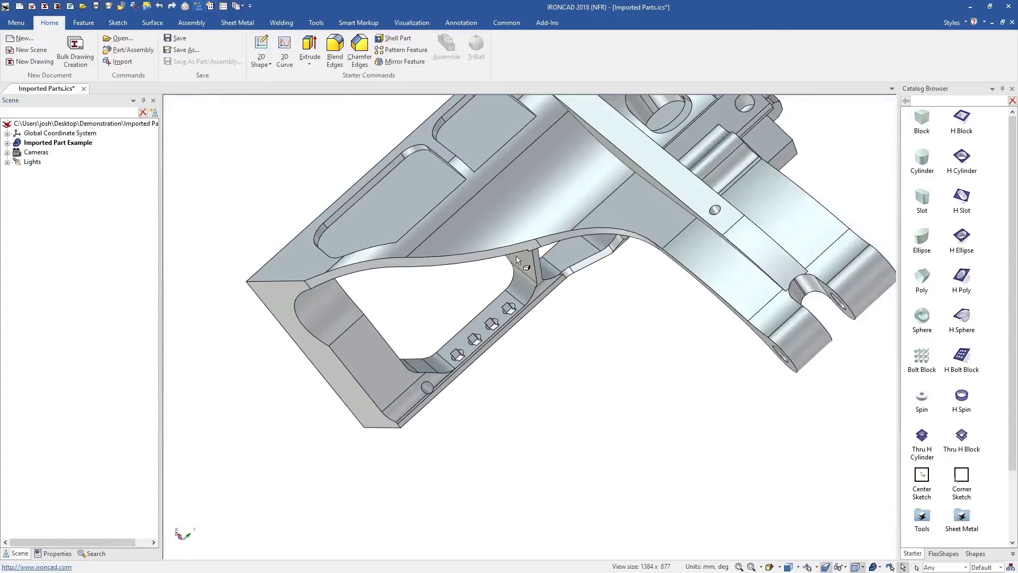
scroll(353, 111, up, 4)
middle_drag(452, 232, 510, 187)
click(459, 258)
click(451, 274)
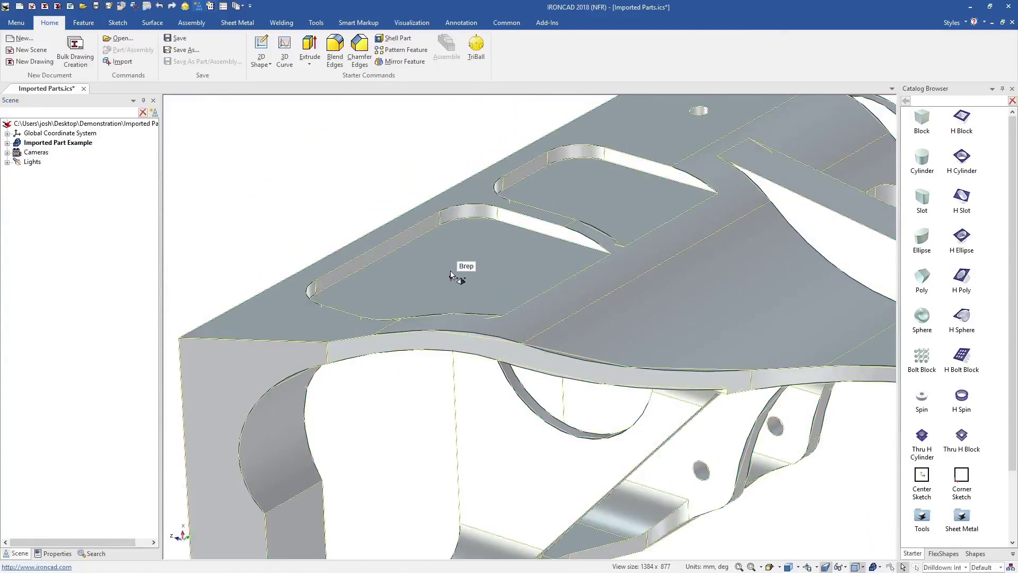
drag(451, 277, 460, 250)
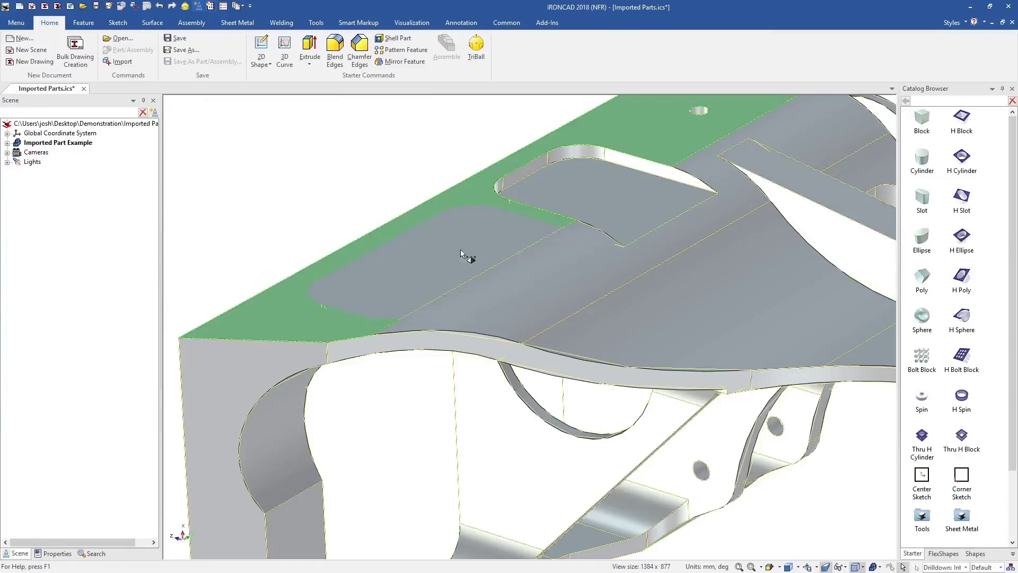
click(607, 199)
key(Delete)
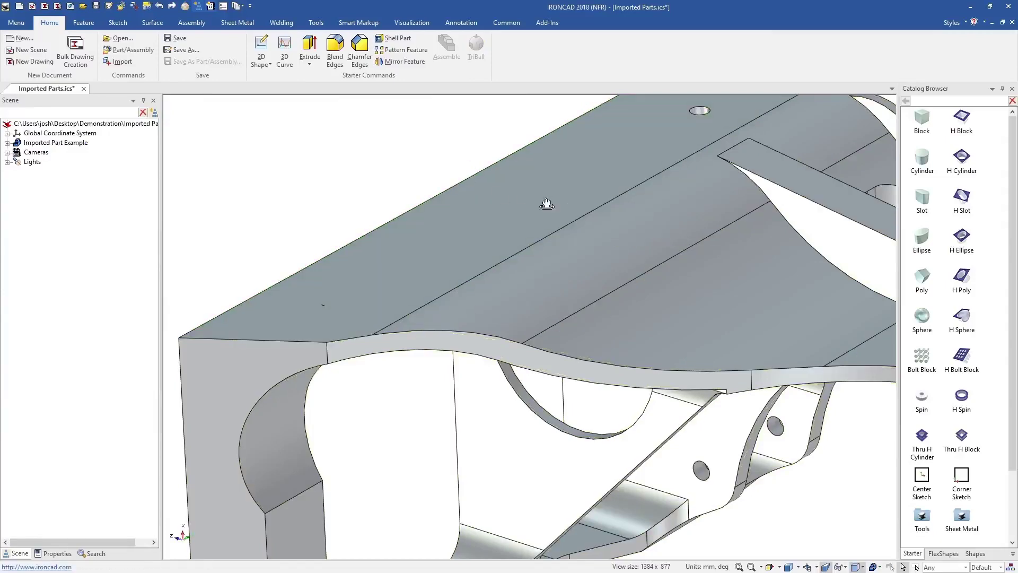
- Cut an H Block opening into the rectangular inner wall and extend it down to the wall's lower edge
drag(547, 204, 598, 334)
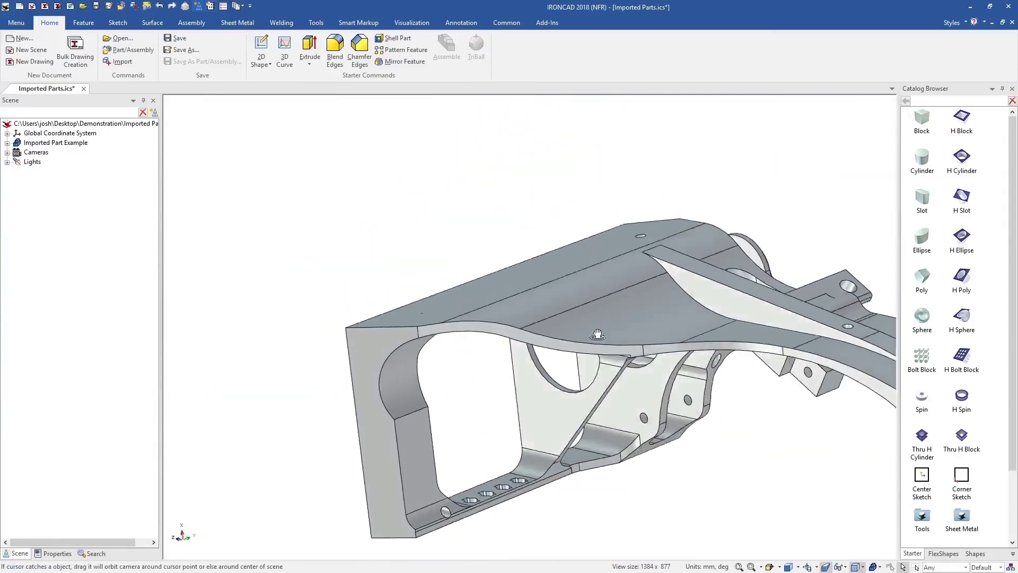
middle_drag(598, 334, 537, 307)
scroll(587, 398, up, 4)
middle_drag(587, 397, 575, 354)
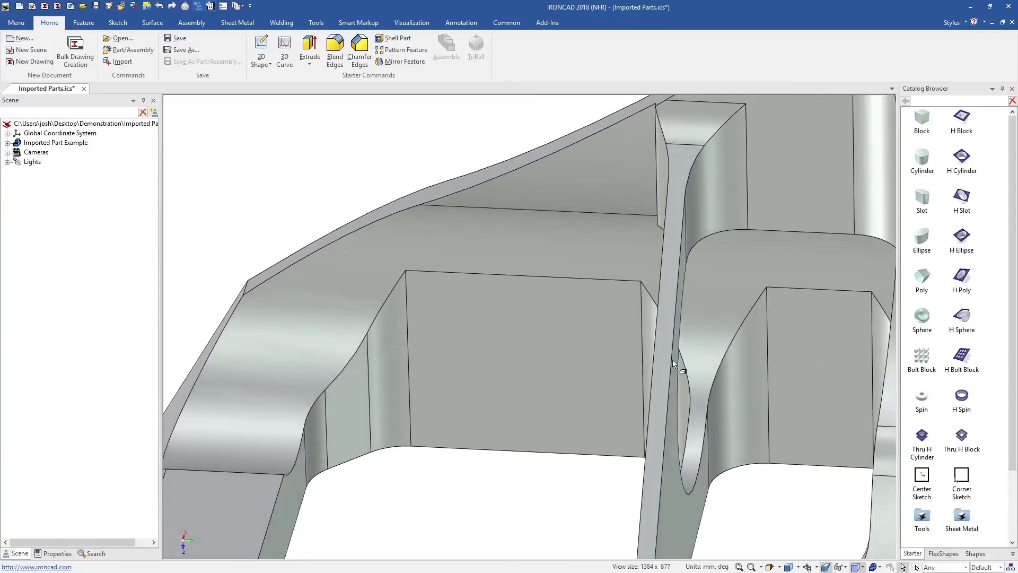
drag(965, 121, 568, 354)
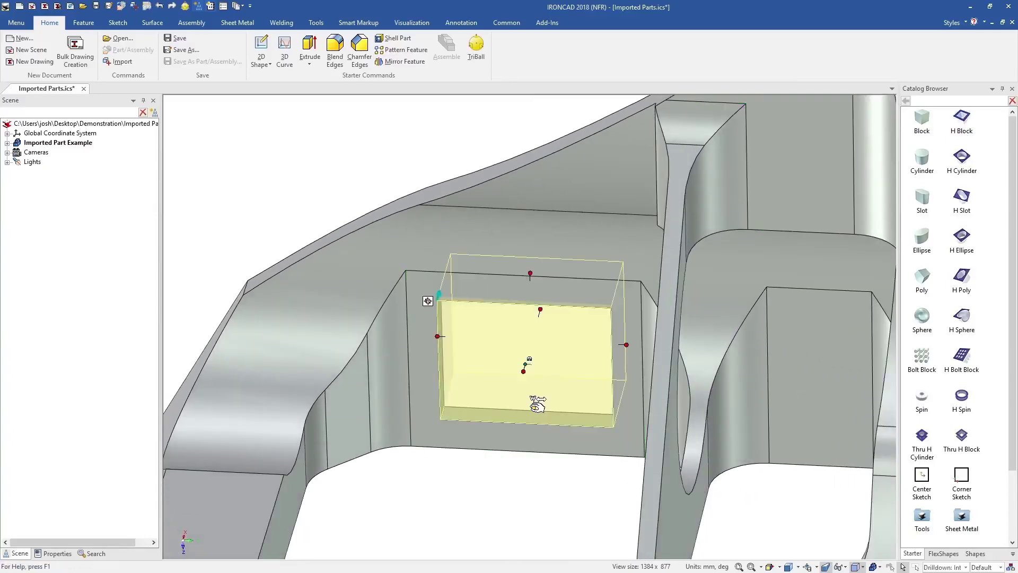
shift+drag(574, 453, 574, 454)
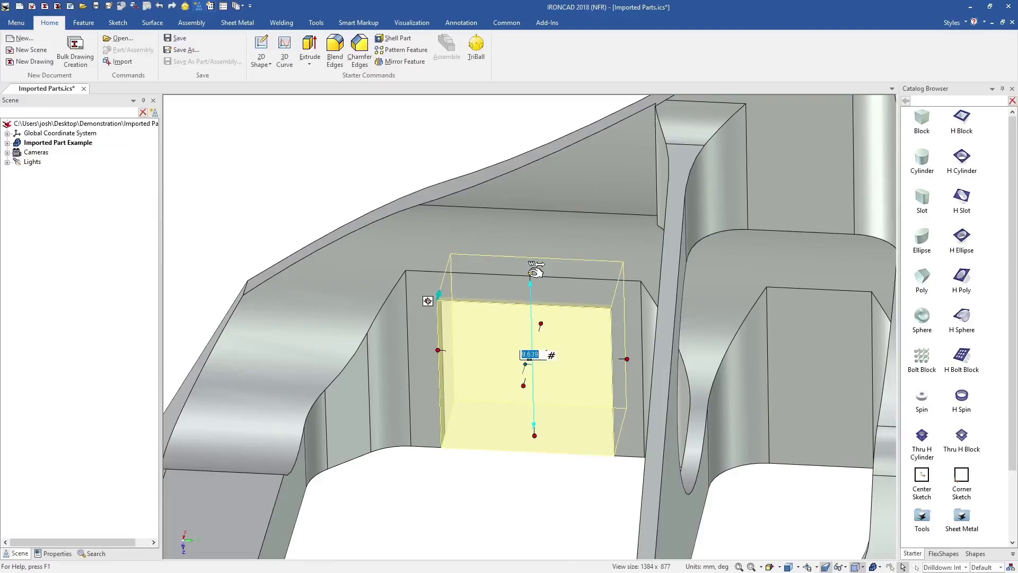
key(Return)
click(528, 492)
middle_drag(692, 436, 521, 480)
scroll(698, 402, down, 6)
key(F8)
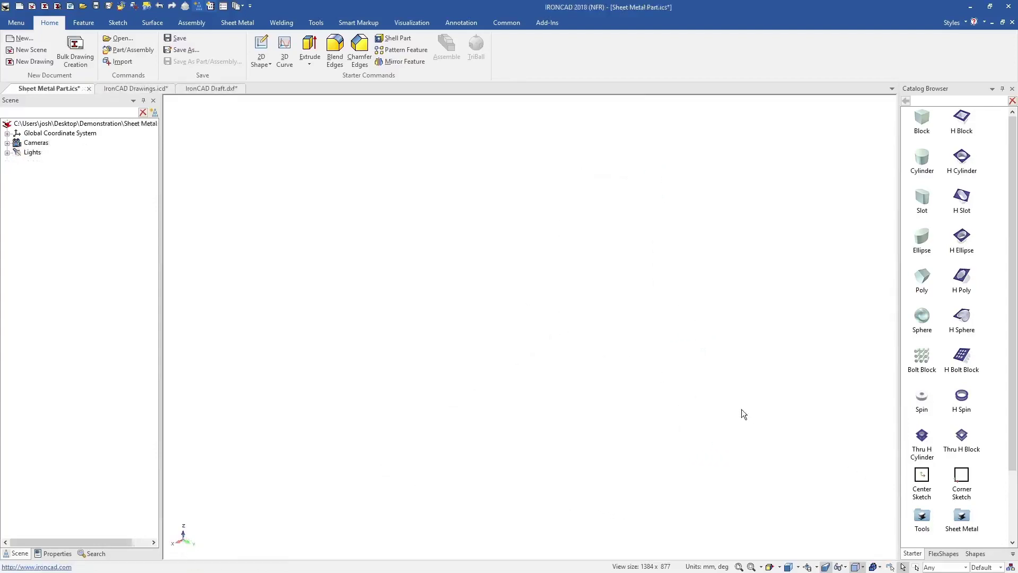
- Place a Stock sheet from the Sheet Metal catalog in the empty scene and resize its length
double_click(963, 518)
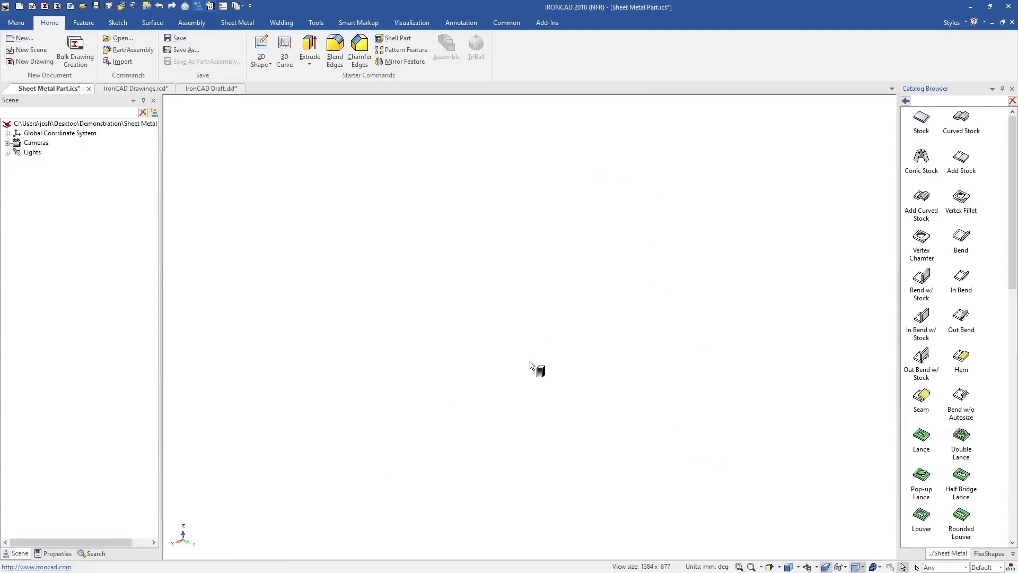
drag(530, 362, 451, 402)
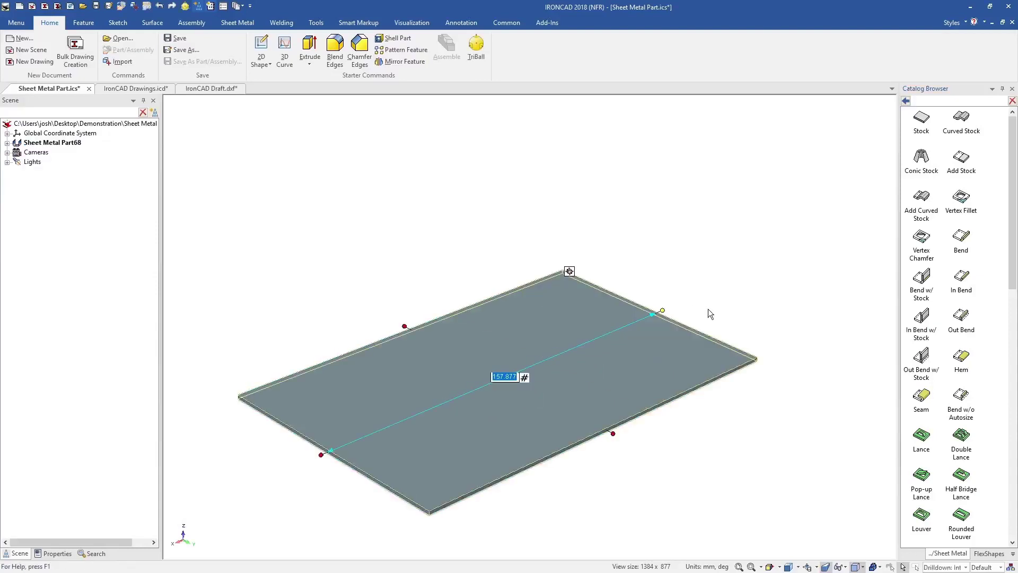
- Build successive Bend flanges from the sheet's rear long edge, lengthening the upright wall and shortening the final angled lip
drag(961, 236, 503, 297)
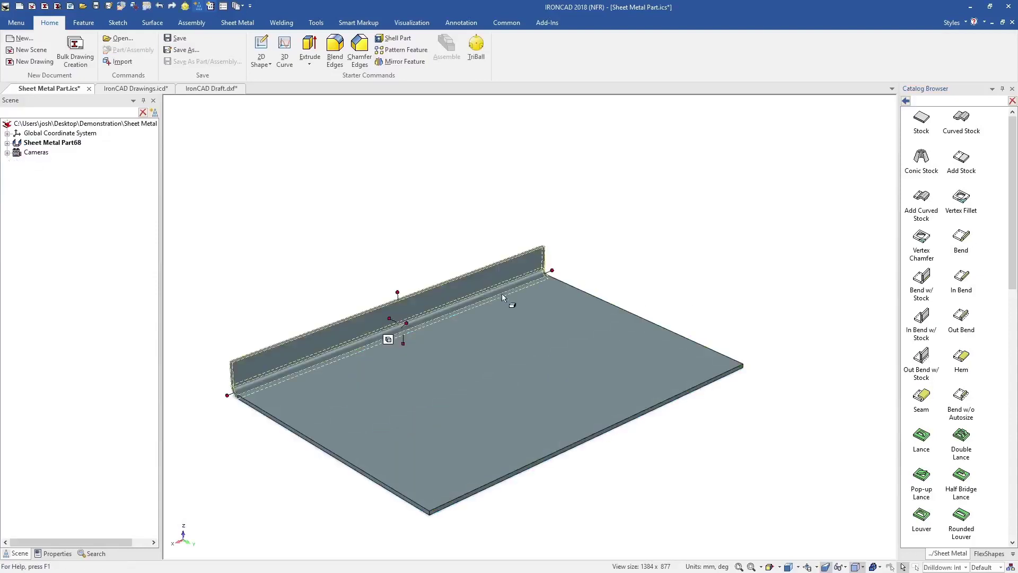
drag(405, 288, 398, 201)
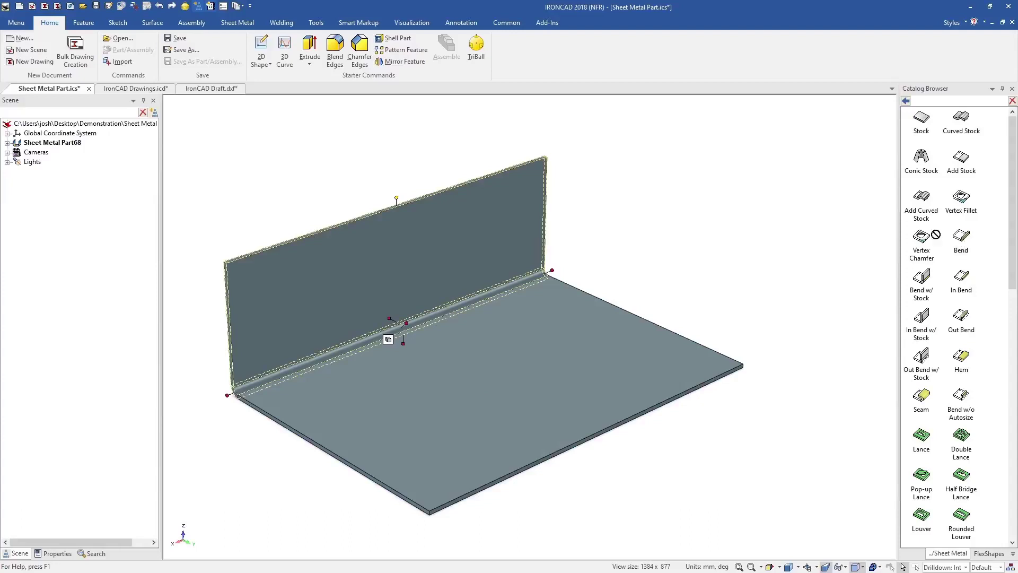
drag(936, 233, 481, 230)
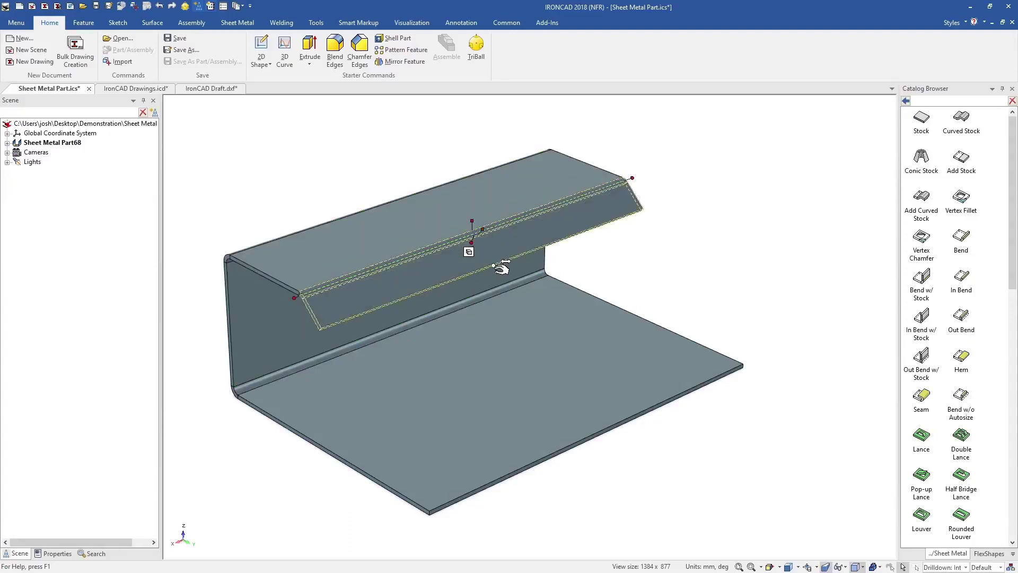
drag(494, 265, 483, 249)
key(Escape)
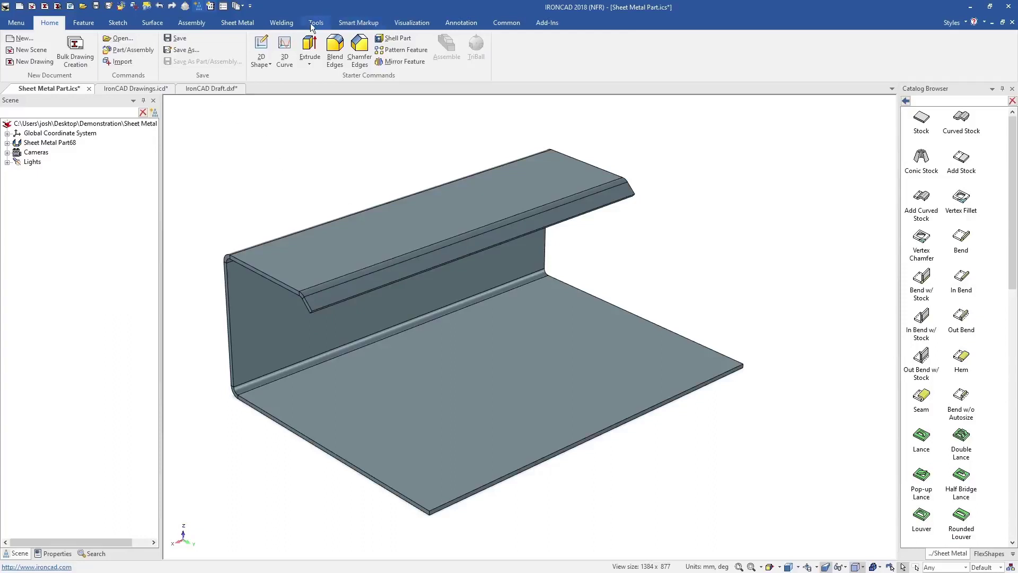
- Create a miter flange from the three existing bends along the base sheet's two short side edges
click(237, 22)
click(226, 50)
click(230, 257)
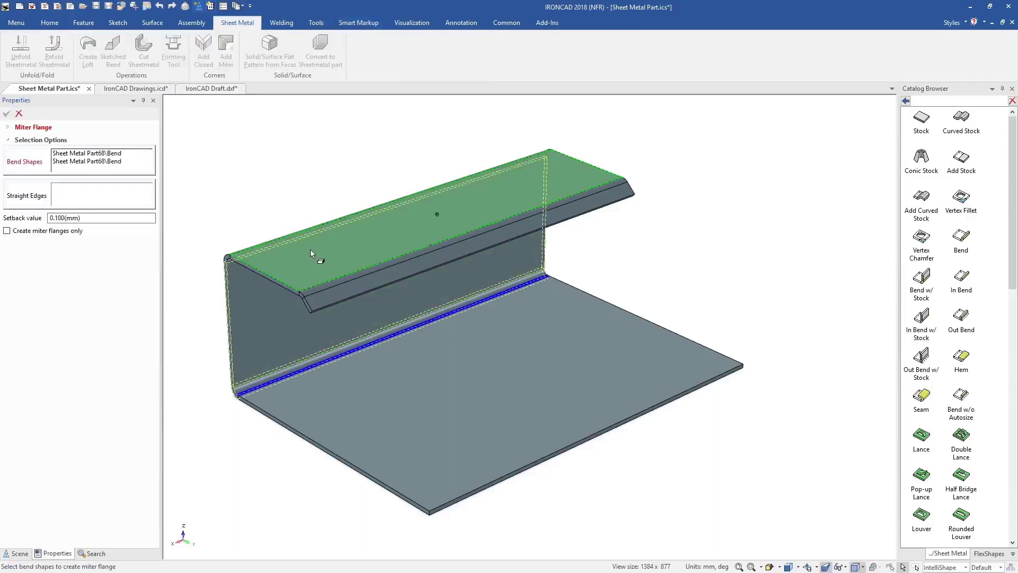
click(310, 249)
click(101, 195)
click(470, 378)
click(552, 456)
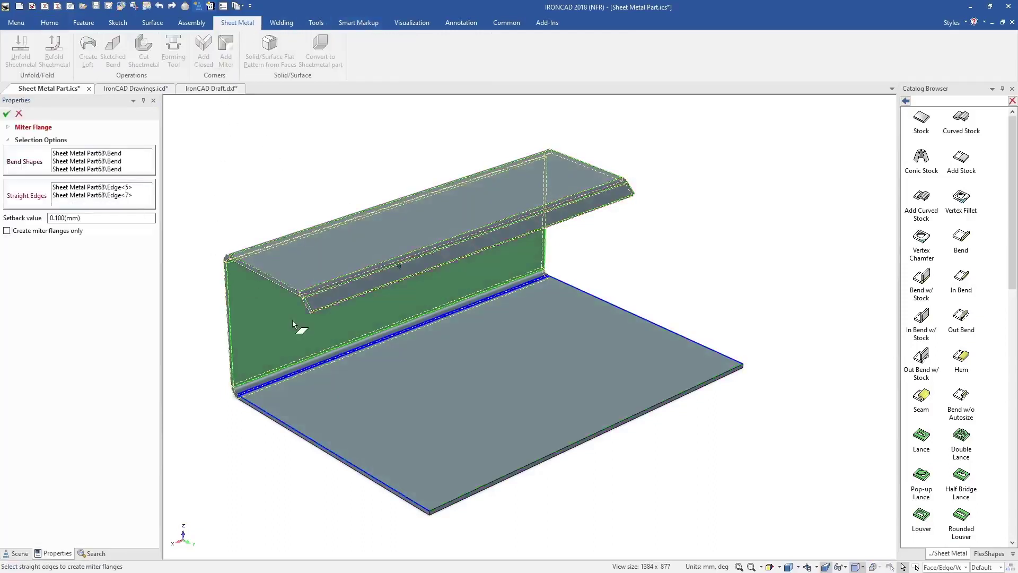
click(7, 114)
- Cut an H Block notch into the top flange beside the box's near open corner and narrow the block
click(907, 102)
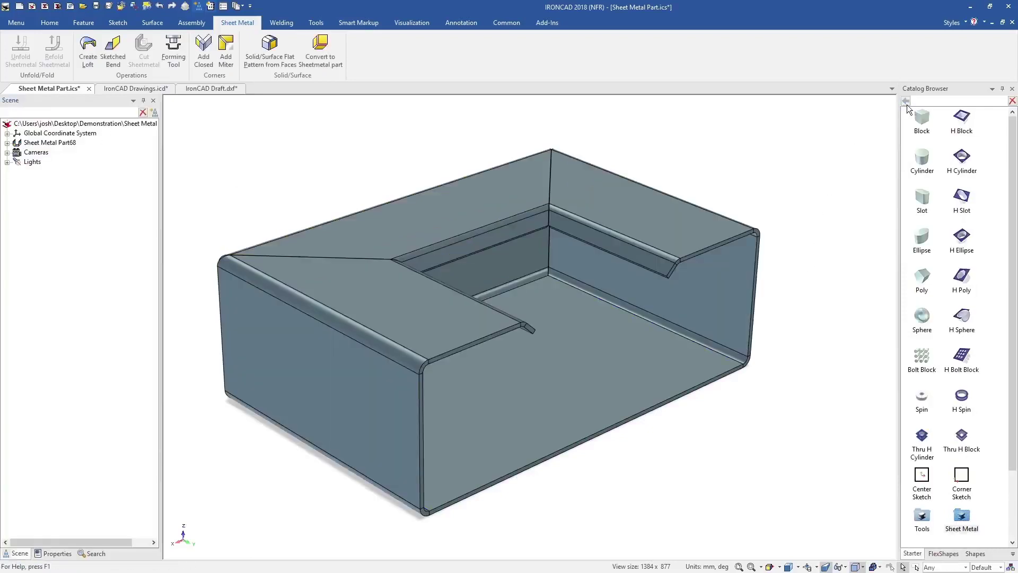
drag(962, 117, 421, 428)
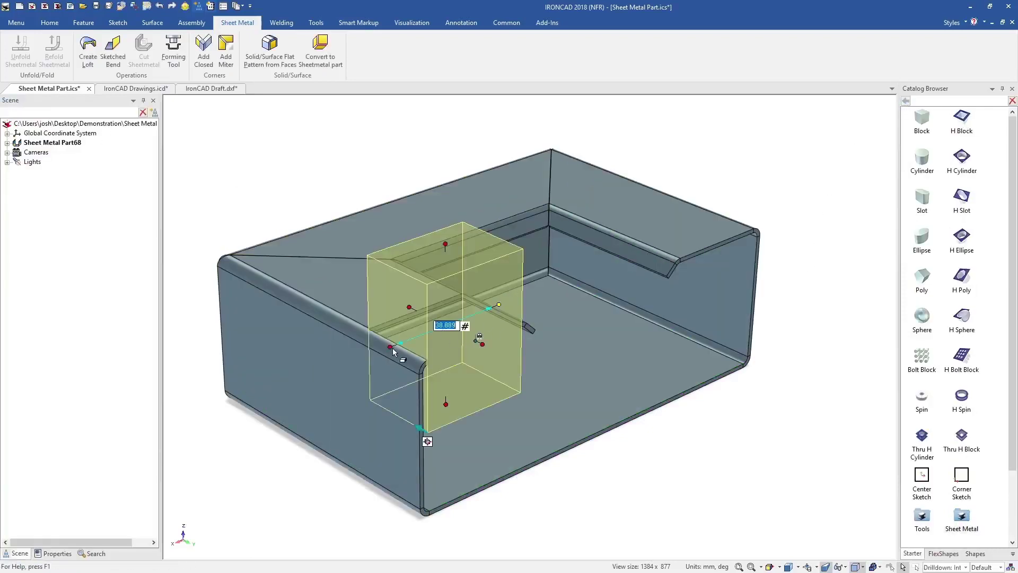
drag(391, 347, 419, 351)
- Mirror the H Block notch as a link about the middle of the base's open front edge onto the opposite top flange
key(F10)
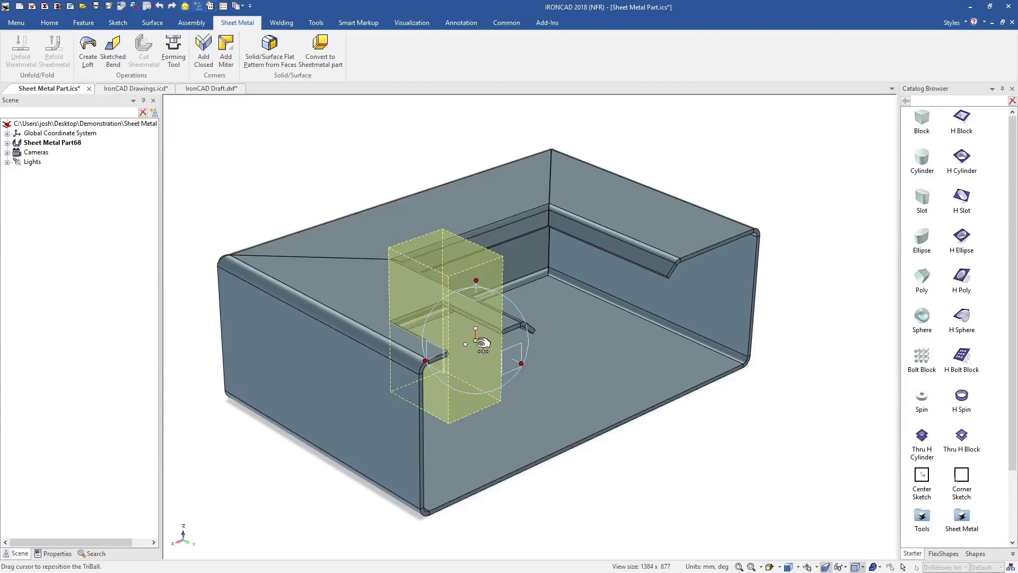
drag(484, 345, 603, 426)
right_click(603, 429)
mouse_move(616, 425)
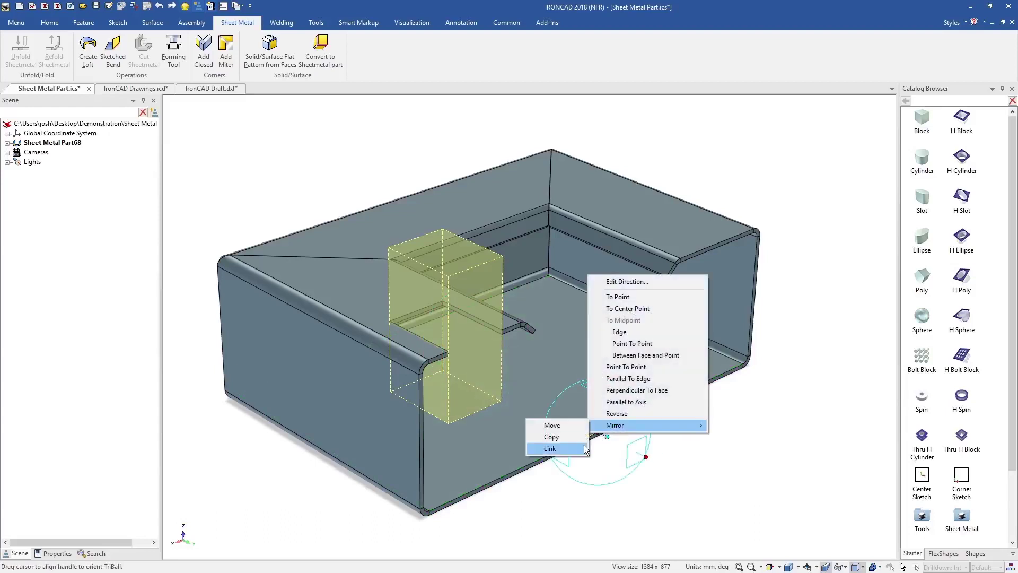
click(550, 448)
click(694, 430)
- Unfold the sheet metal part and place a front standard view of the flat pattern in IronCAD Drawings.icd
right_click(498, 298)
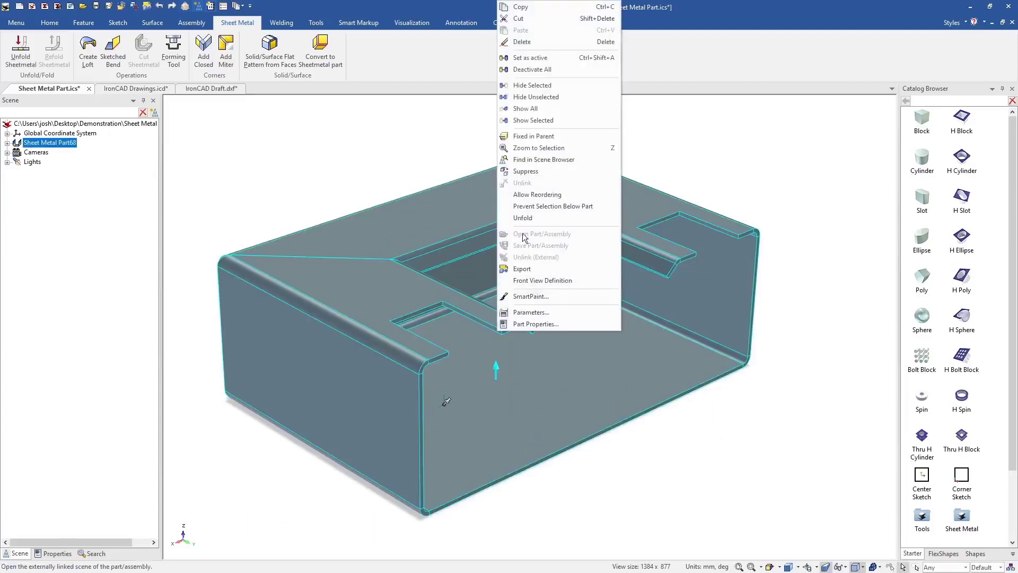
click(528, 222)
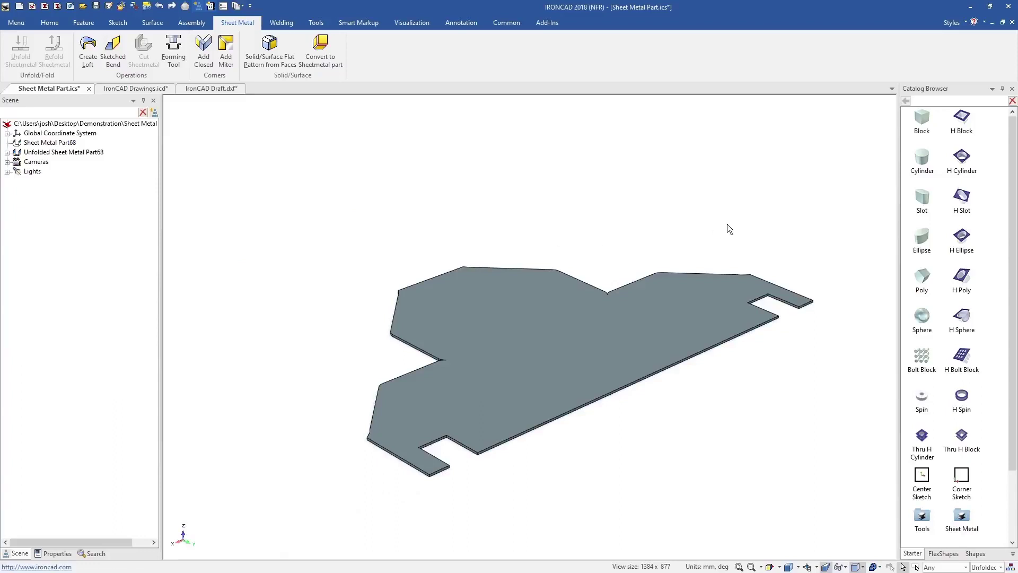
click(52, 25)
click(136, 88)
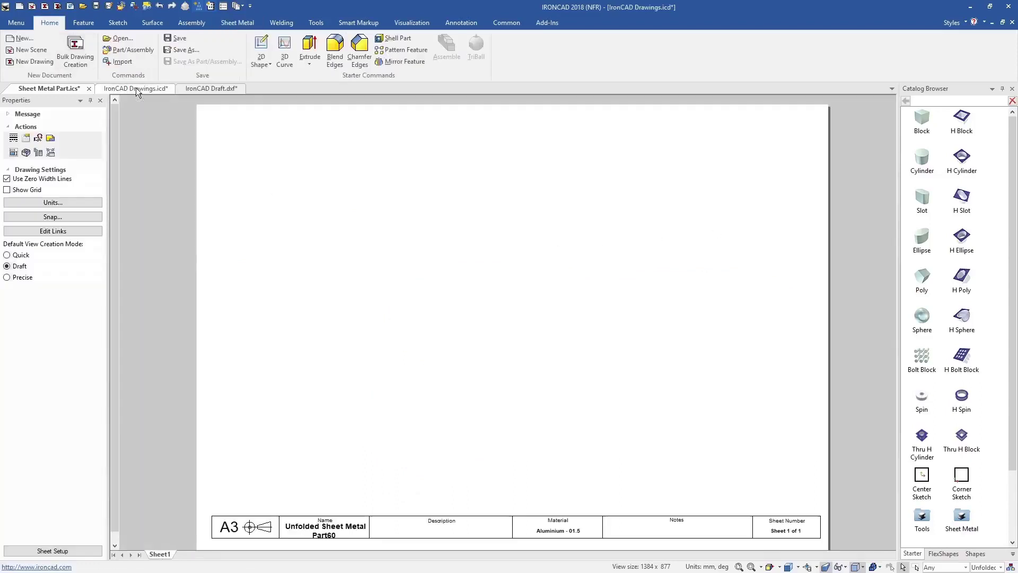
click(21, 46)
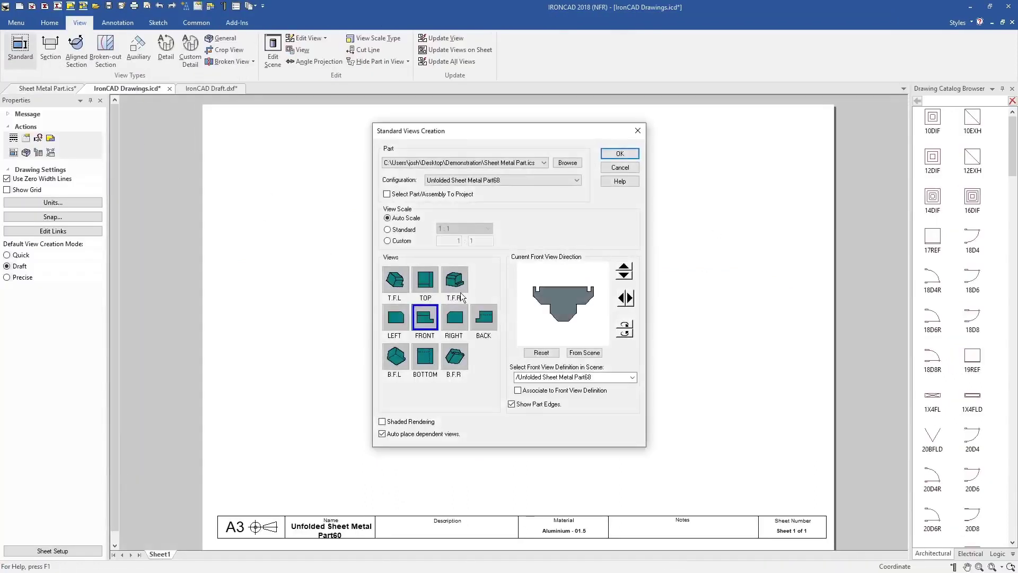
click(619, 154)
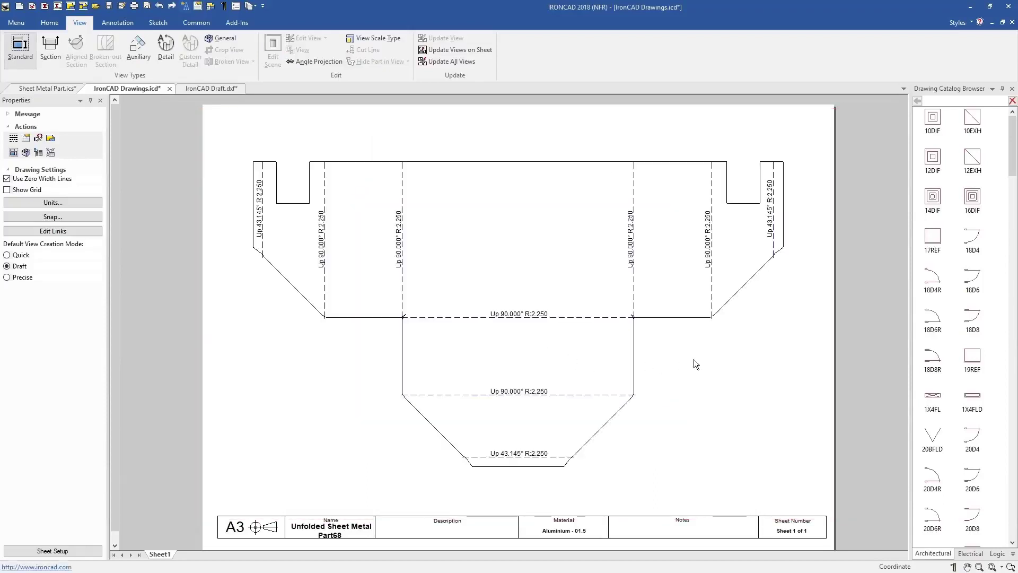
- Place a top standard view of the unfolded part in IronCAD Draft.dxf, with SM Tool Center included in the projection
click(219, 88)
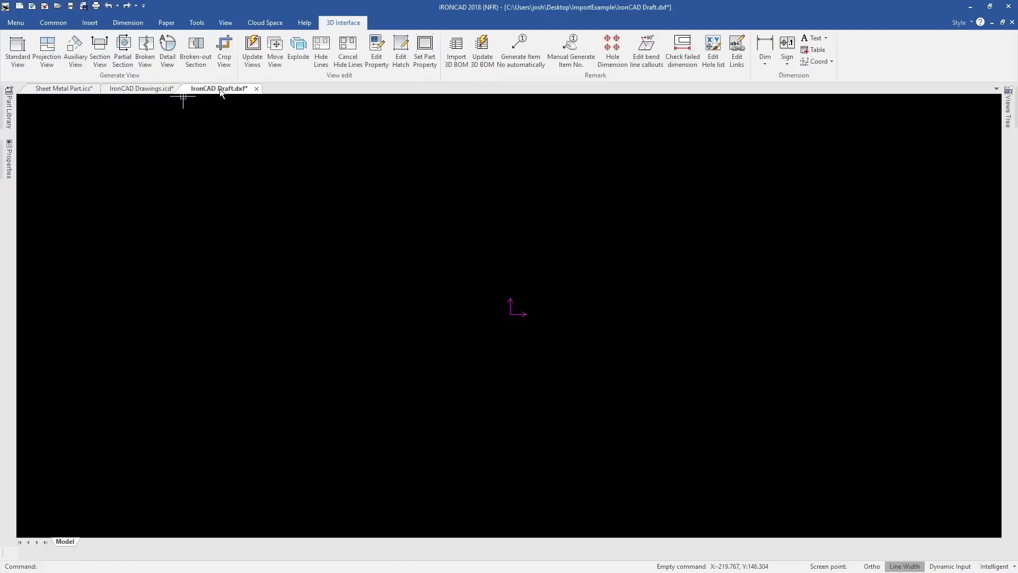
click(18, 51)
click(571, 273)
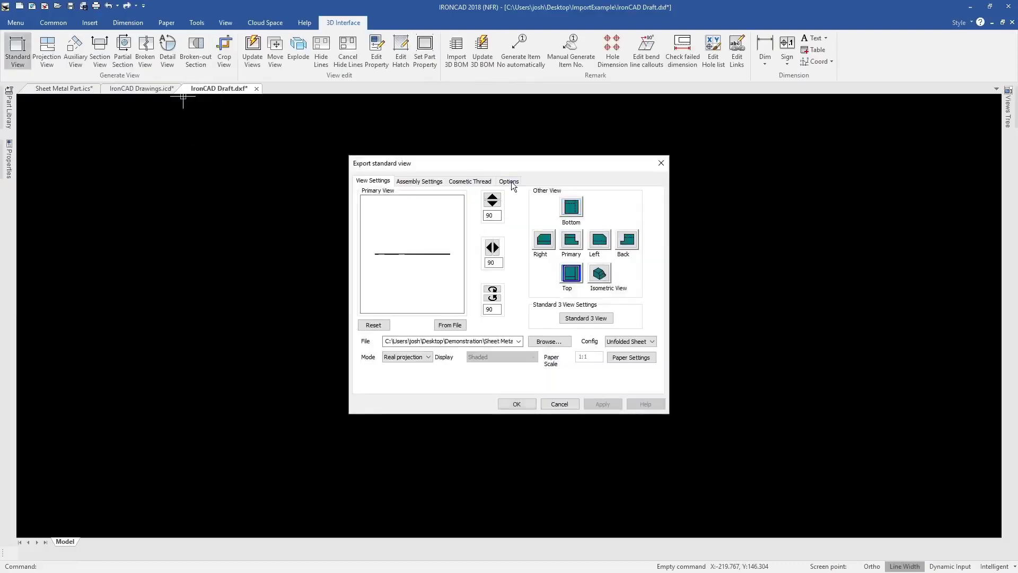
click(509, 181)
click(365, 317)
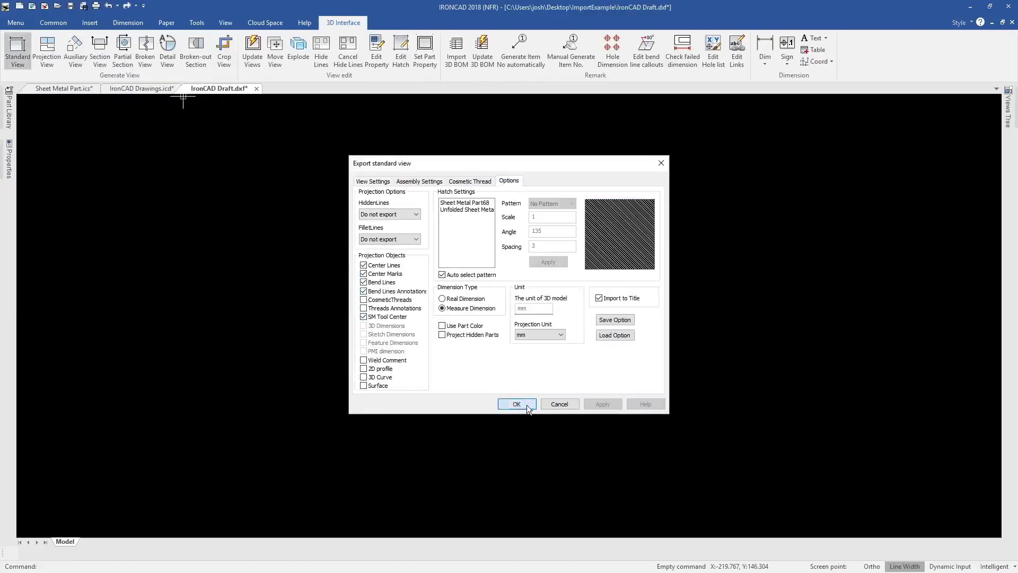
click(524, 405)
click(514, 326)
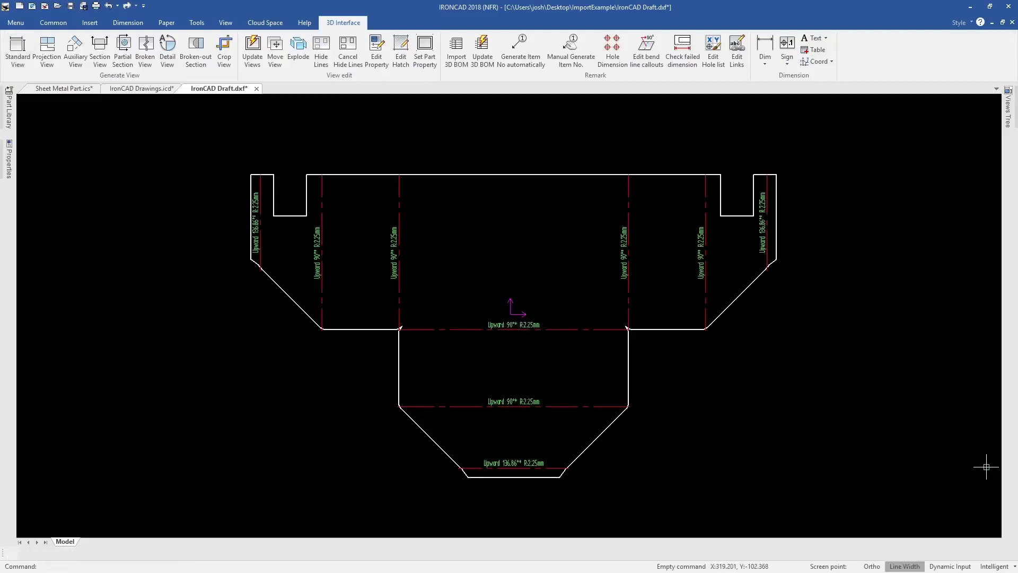
- Return to the Sheet Metal Part.ics scene and refold the flattened sheet metal part
click(59, 88)
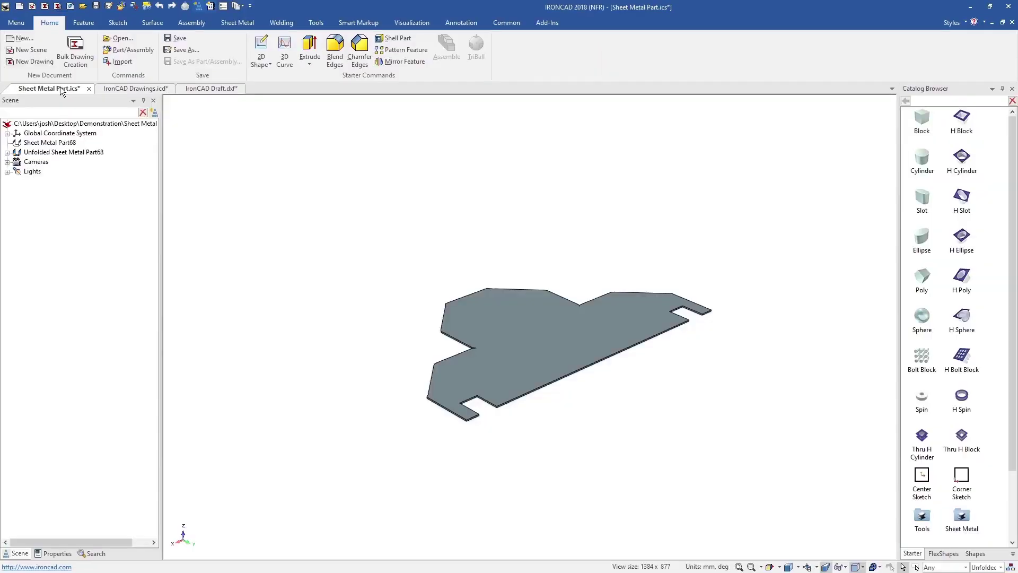
scroll(610, 378, up, 3)
click(610, 378)
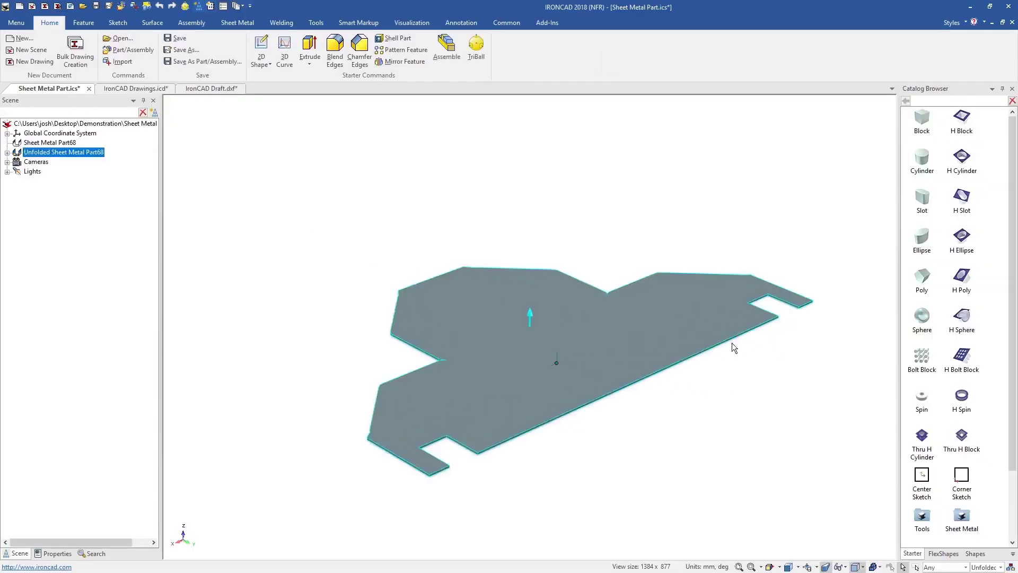
right_click(699, 339)
click(745, 226)
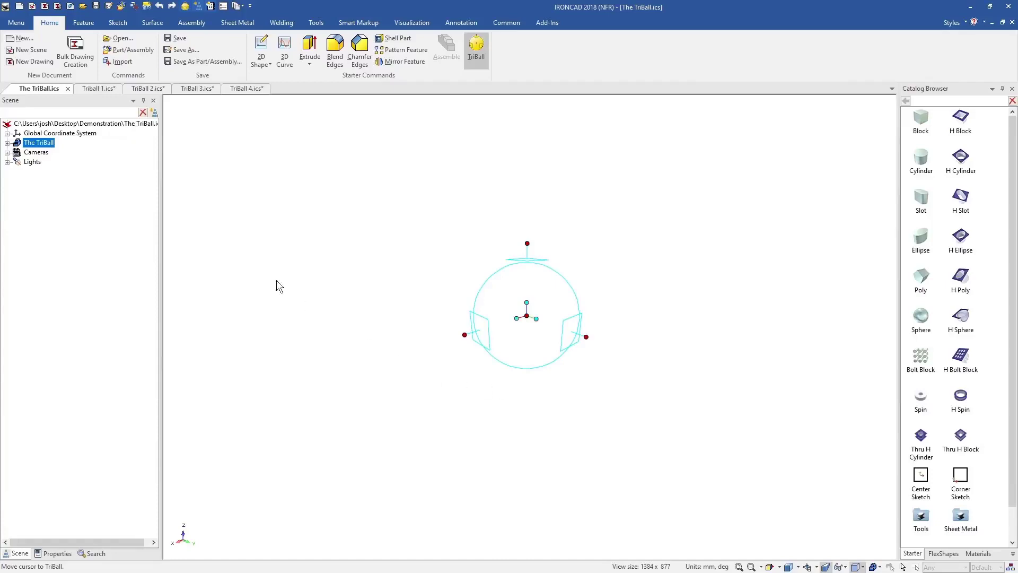
- In Triball 1.ics, repeat the ISO Tanker 2 times sideways at a distance of 4354.120 mm using the TriBall
click(101, 91)
click(366, 347)
key(F10)
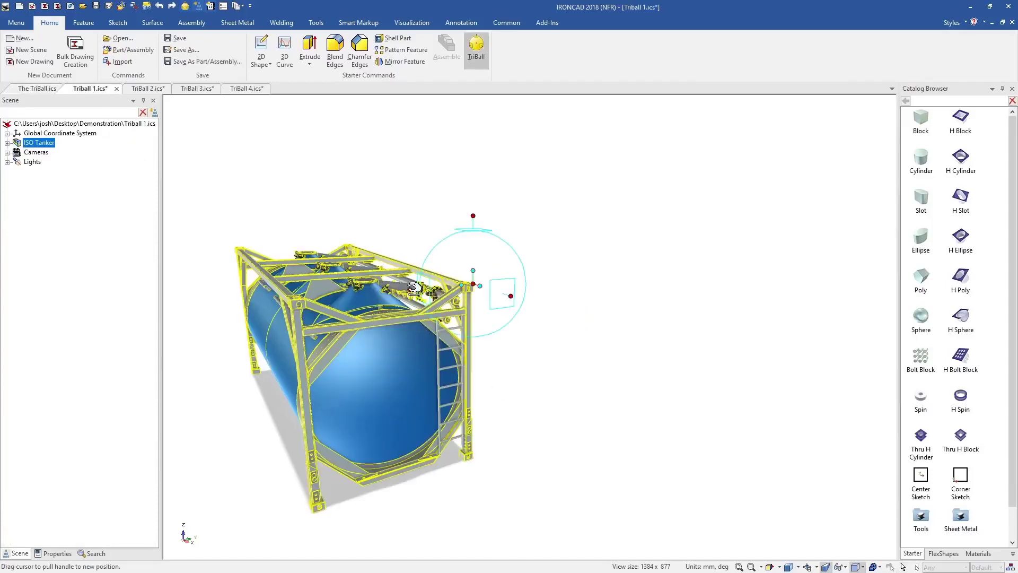
drag(514, 292, 582, 275)
right_drag(582, 275, 700, 263)
click(421, 306)
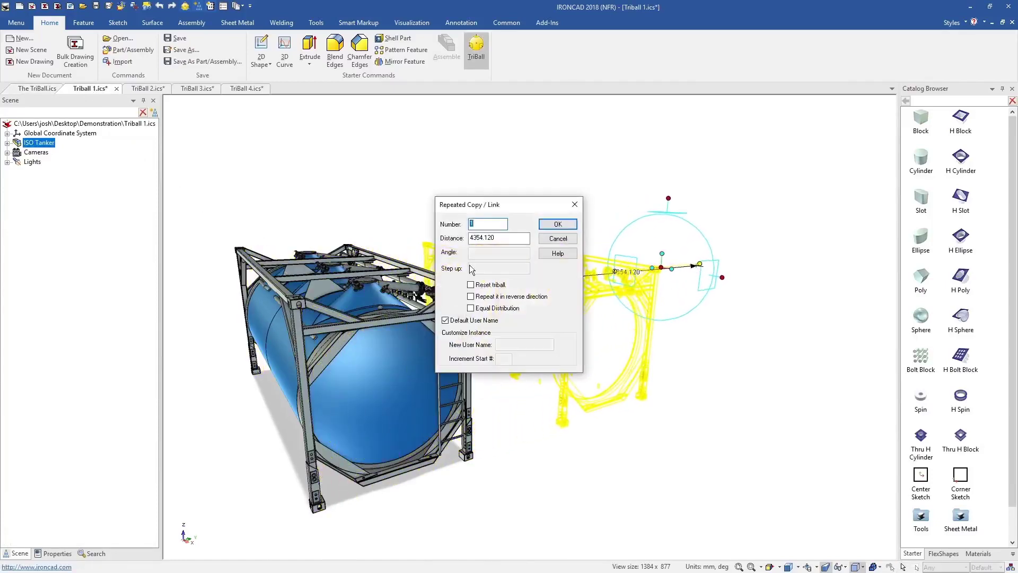
text(2)
click(552, 224)
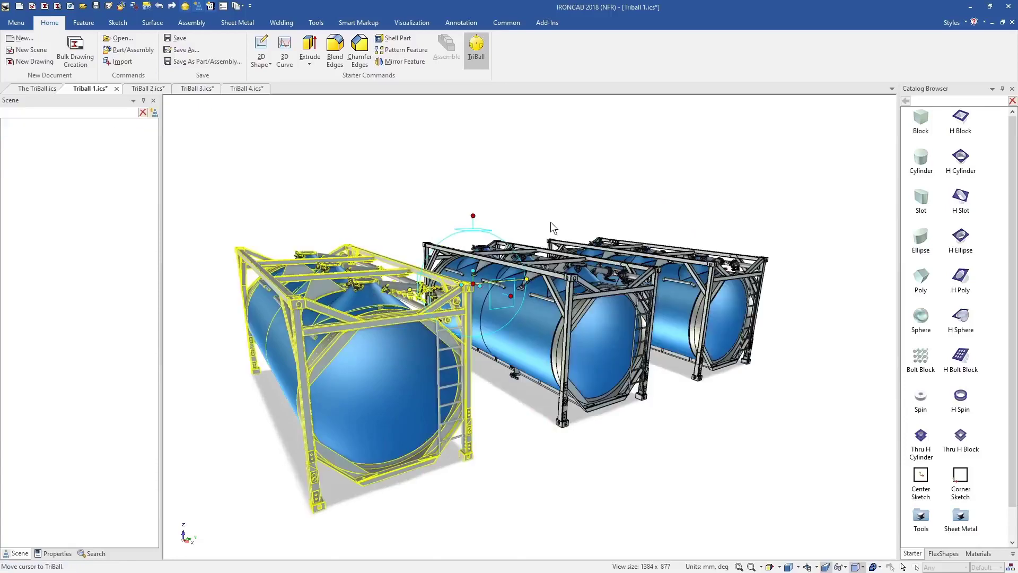
- In TriBall 2.ics, pattern the hole in the wheel rim's upper face around the rim's central axis with the TriBall
click(146, 90)
click(513, 314)
key(F10)
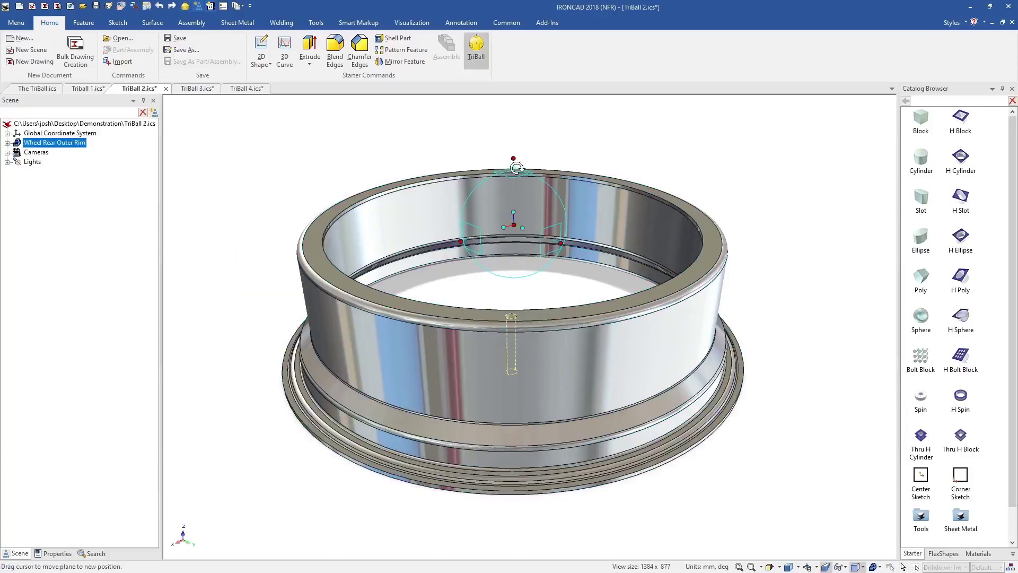
right_drag(517, 202, 521, 201)
click(580, 233)
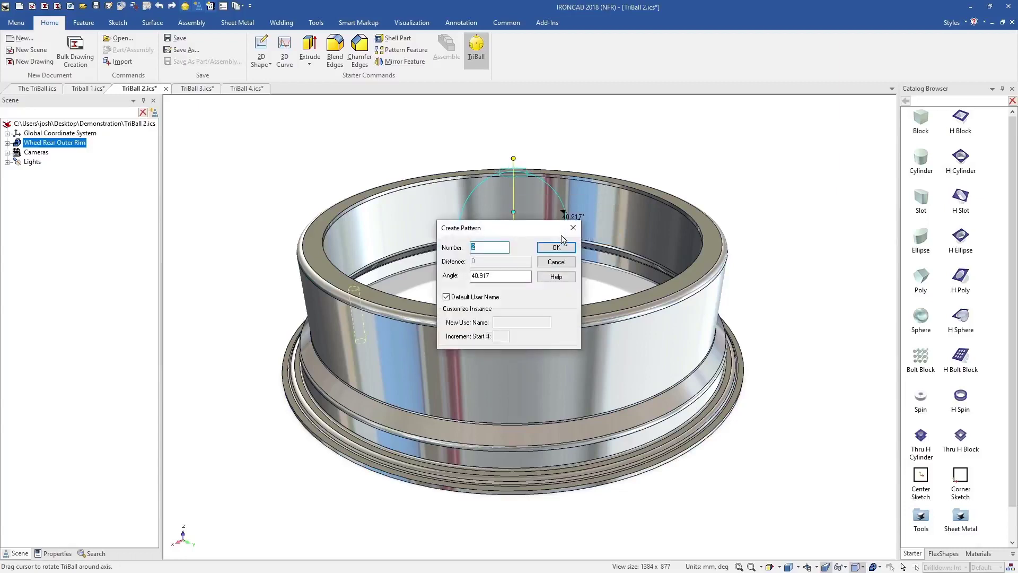
click(556, 248)
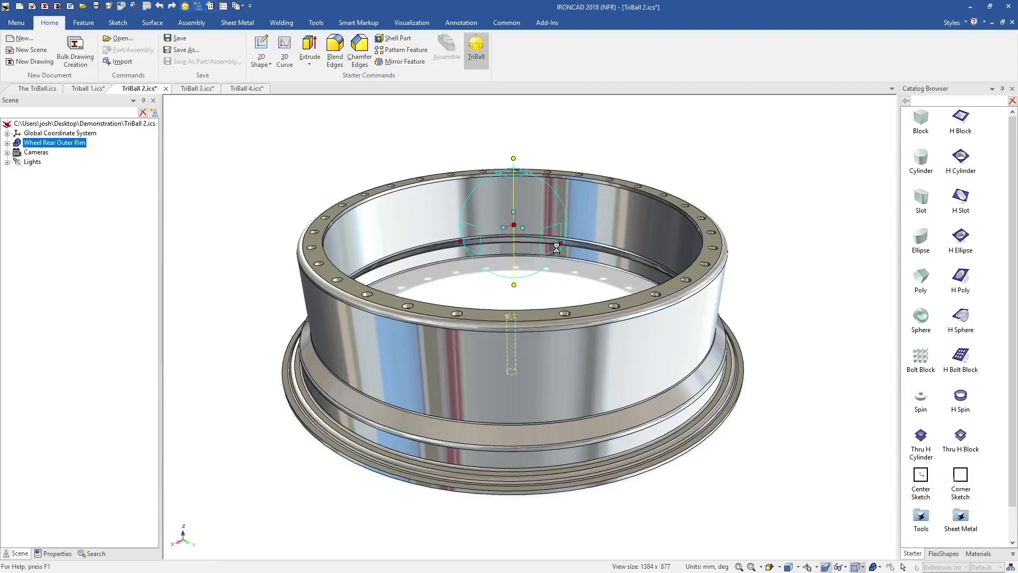
click(712, 158)
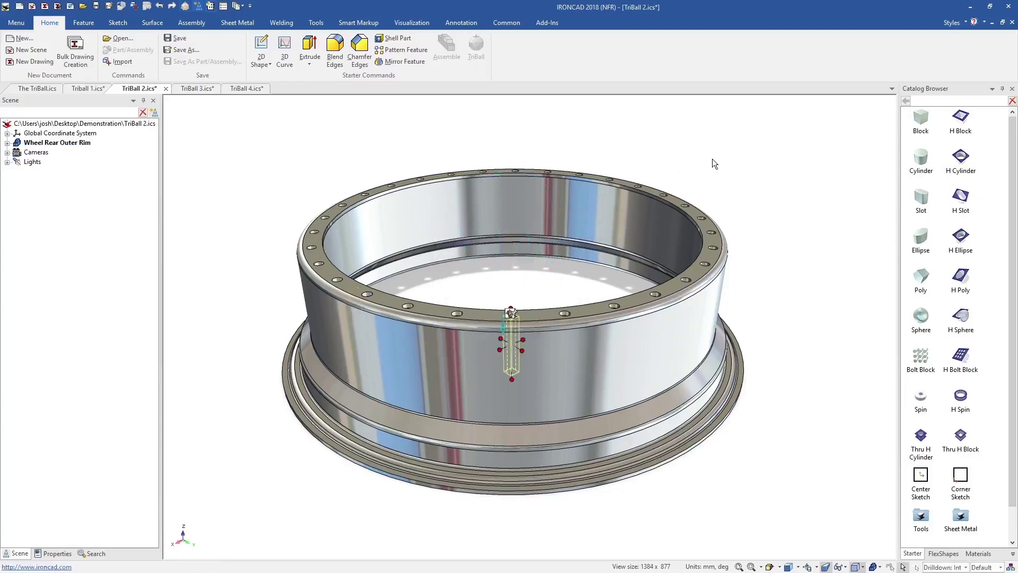
- In TriBall 3.ics, reposition the BluePart's selected end shapes with the TriBall so the bar runs straight beneath the BlackPart's disc
click(201, 87)
click(447, 376)
click(447, 374)
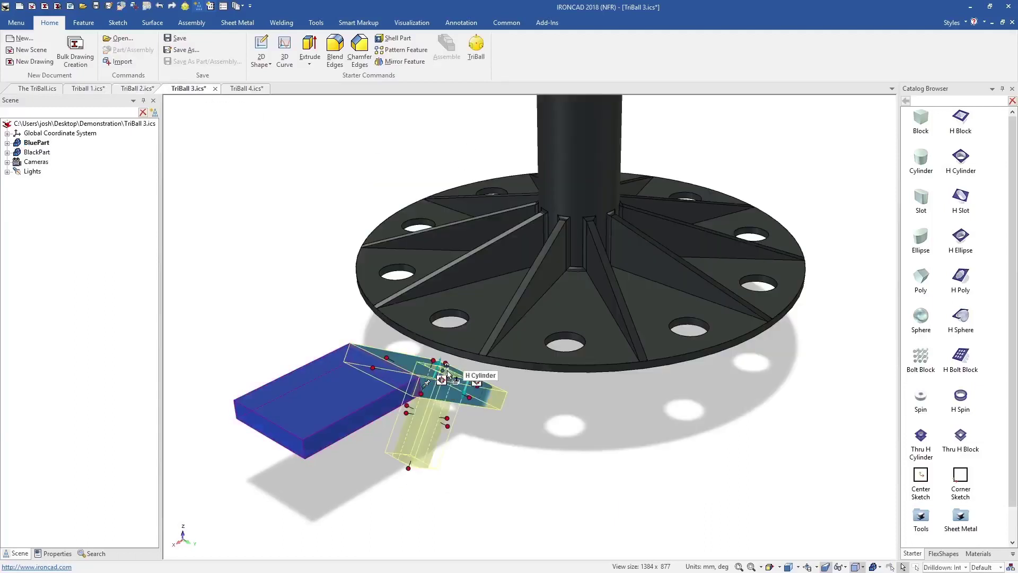
key(F10)
drag(380, 360, 339, 423)
key(F10)
click(836, 266)
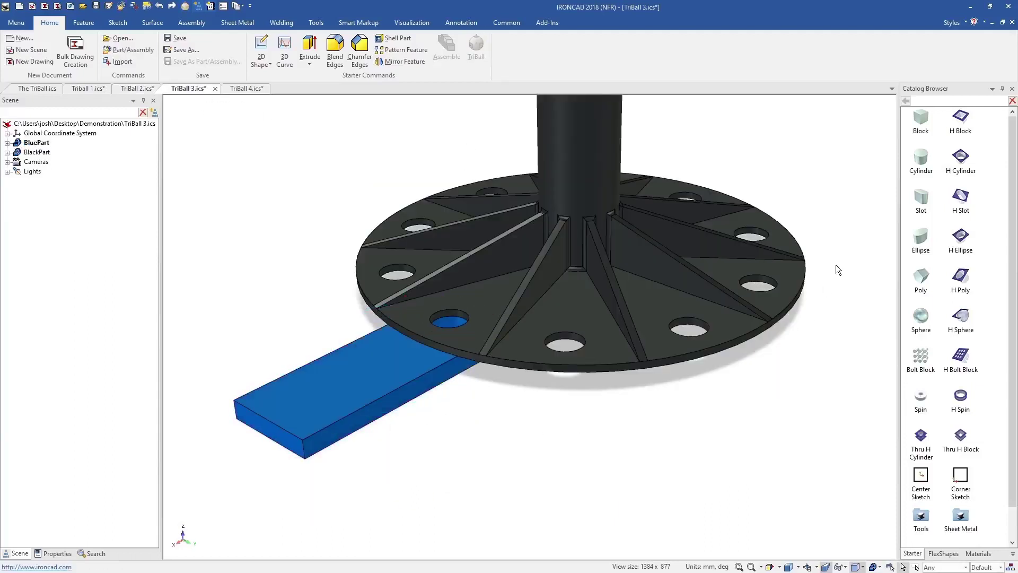
- In TriBall 4.ics, place linked copies of the ADM-5-90A roller assembly at the four empty roller holes of the front plate with the TriBall
click(247, 88)
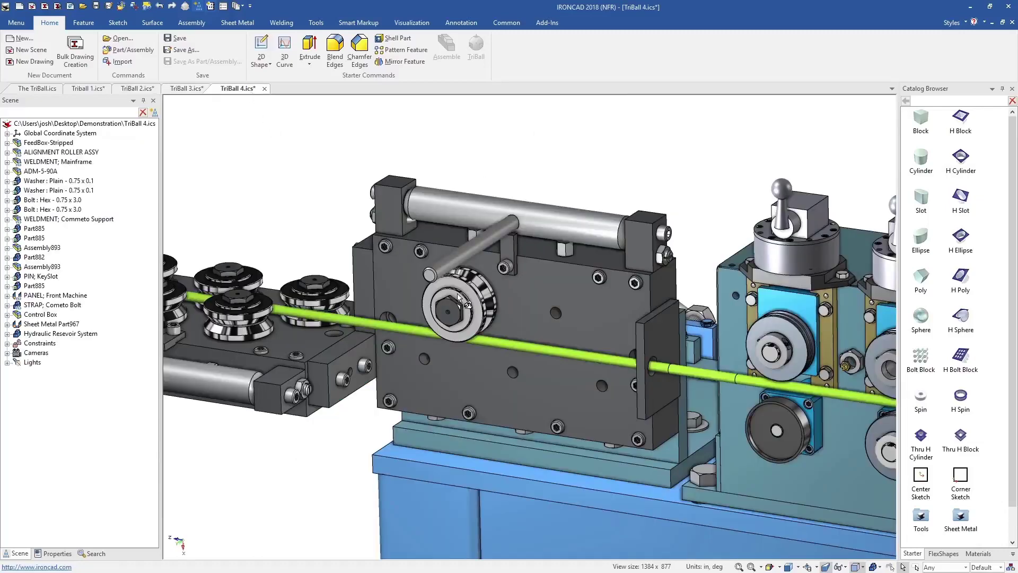
click(464, 305)
key(F10)
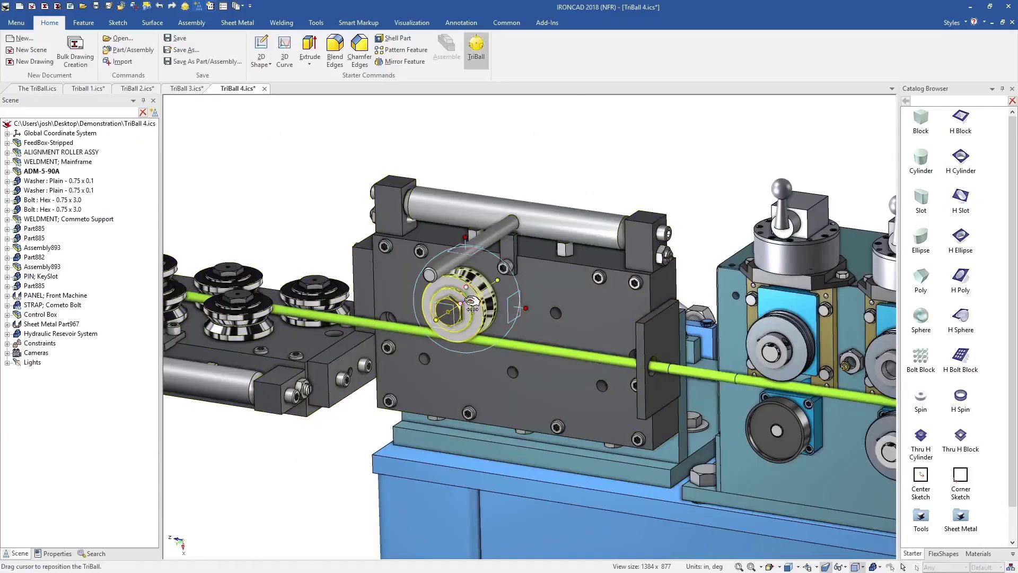
right_click(467, 299)
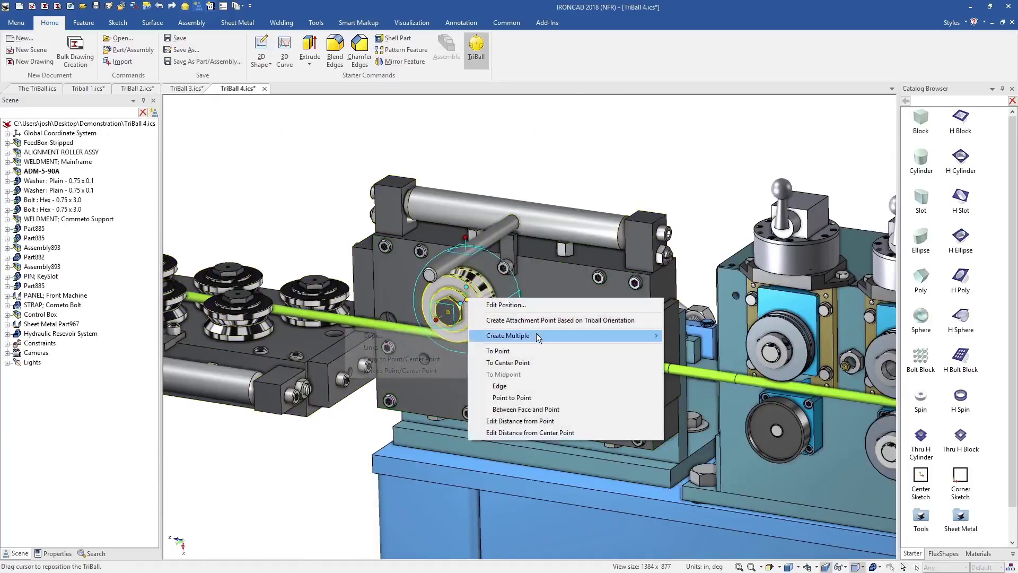
click(406, 373)
click(554, 313)
click(602, 385)
click(513, 372)
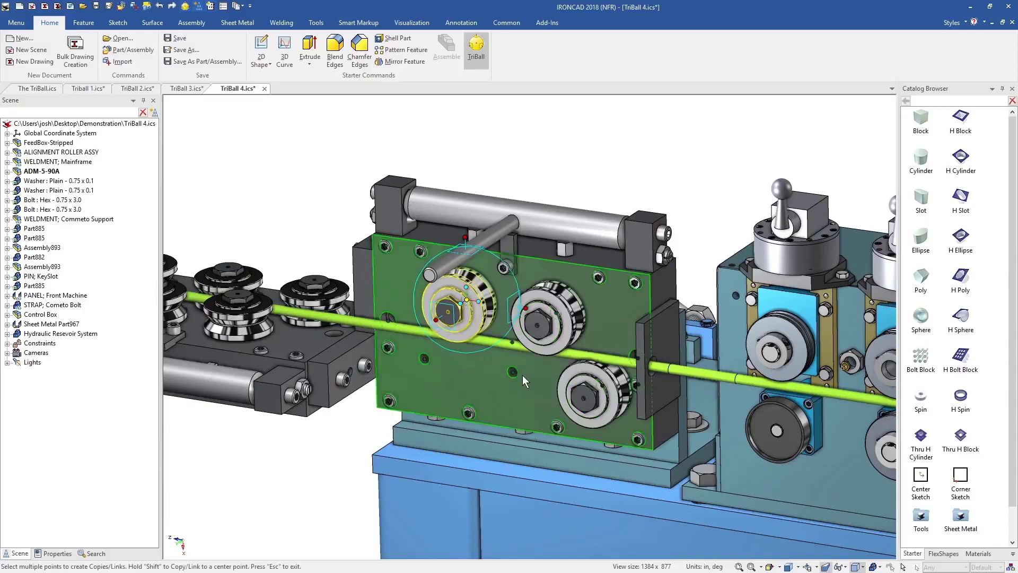
click(425, 358)
key(Escape)
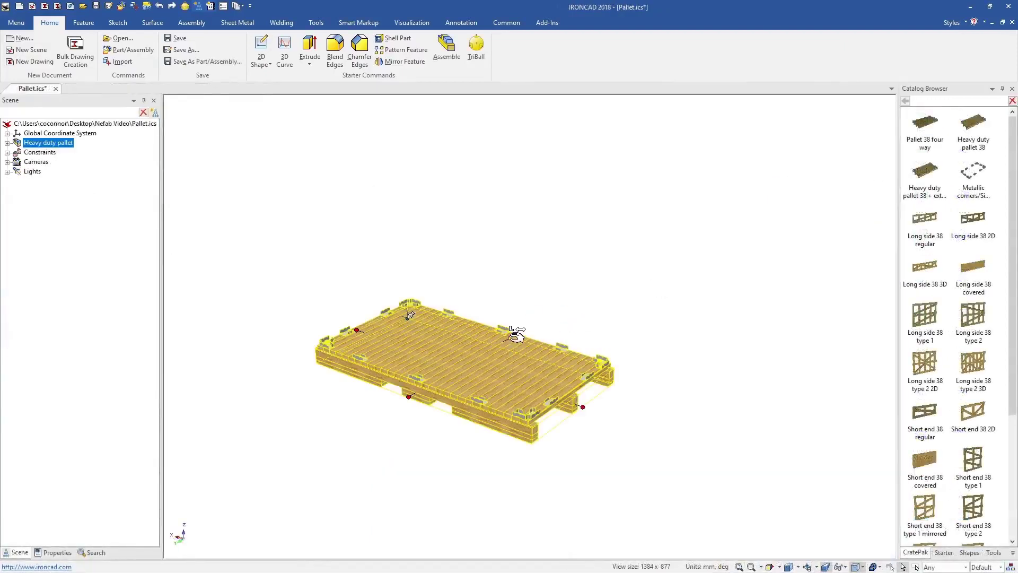
- In Pallet.ics, place the Product from the CratePak catalog on the heavy duty pallet and set the pallet's length to 4200 mm
scroll(981, 537, down, 3)
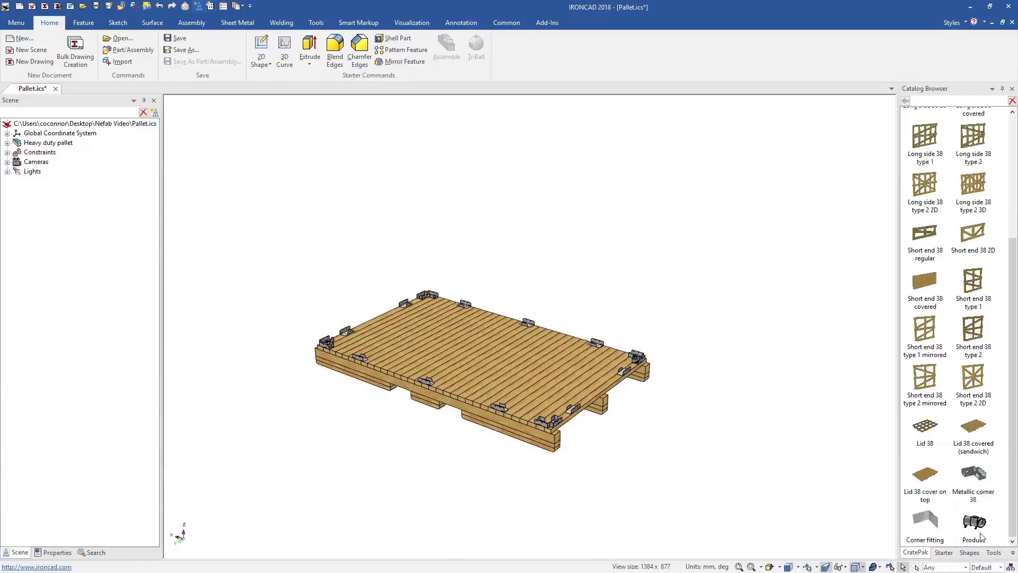
drag(558, 376, 695, 435)
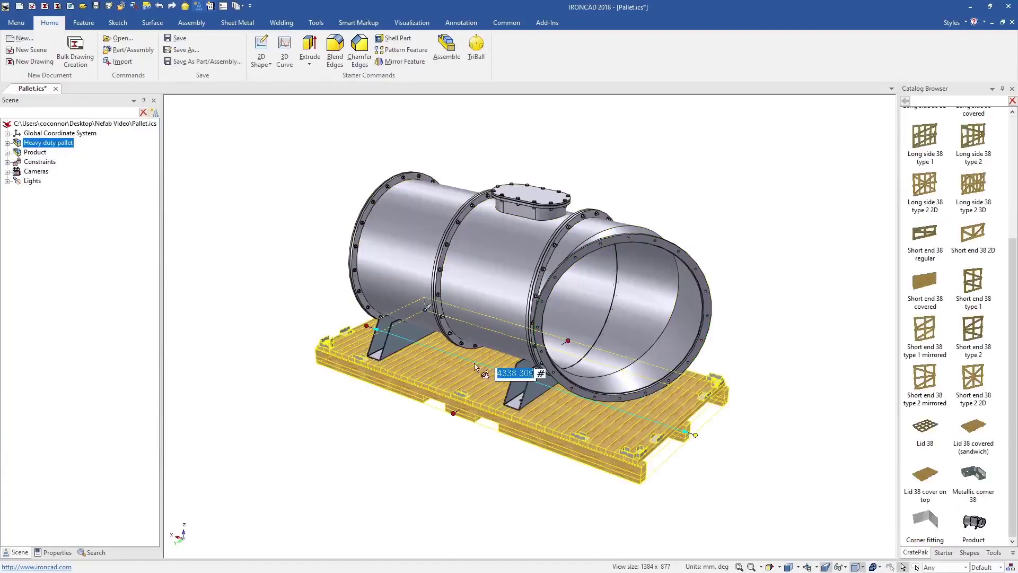
mouse_move(370, 326)
shift+mouse_down()
mouse_move(343, 273)
mouse_move(382, 314)
shift+mouse_up()
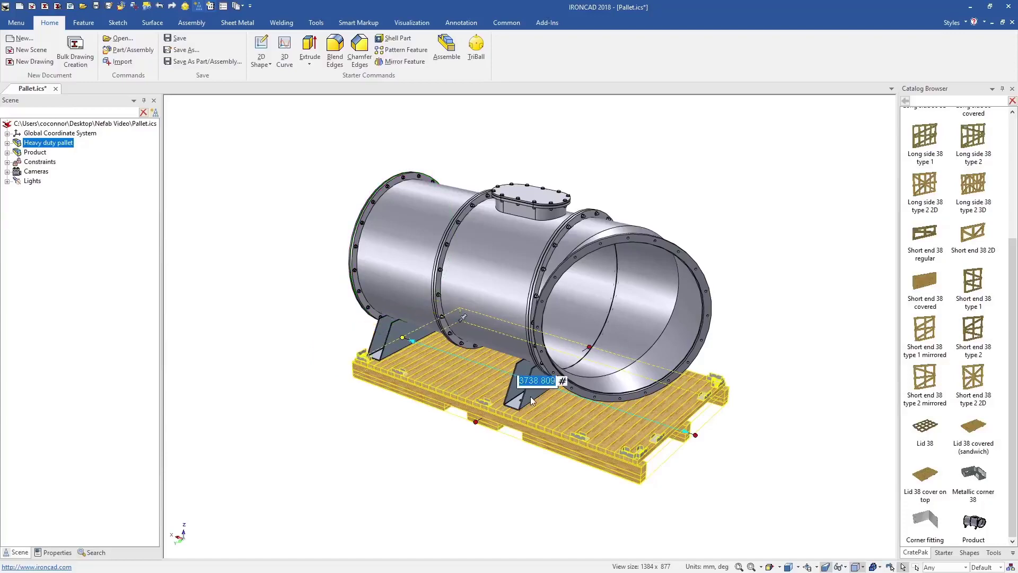
text(4200)
key(Return)
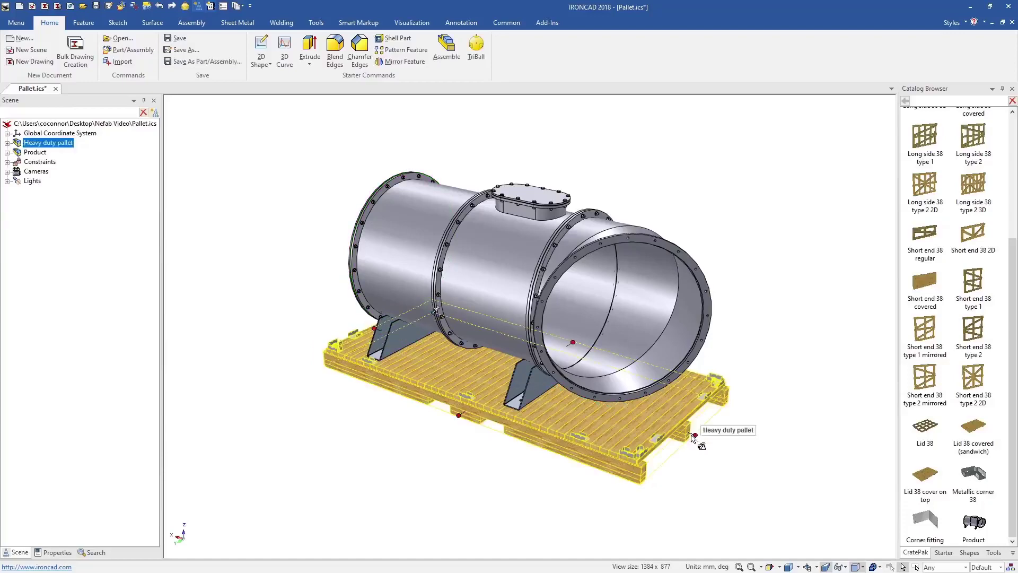
- Resize the heavy duty pallet to a length of 4400 mm and a width of 2200 mm
click(695, 435)
text(4400)
key(Return)
click(467, 419)
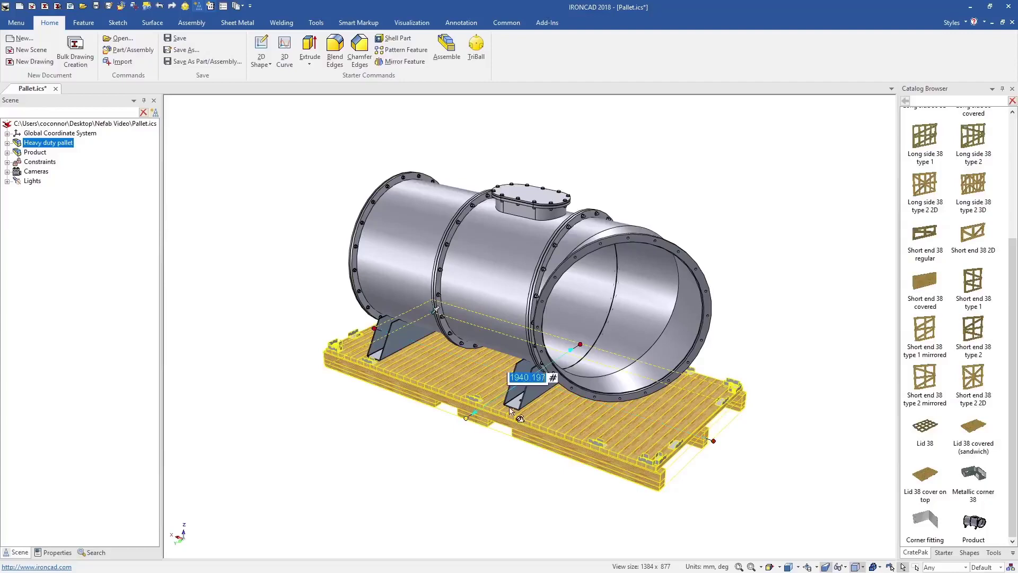
text(2200)
key(Return)
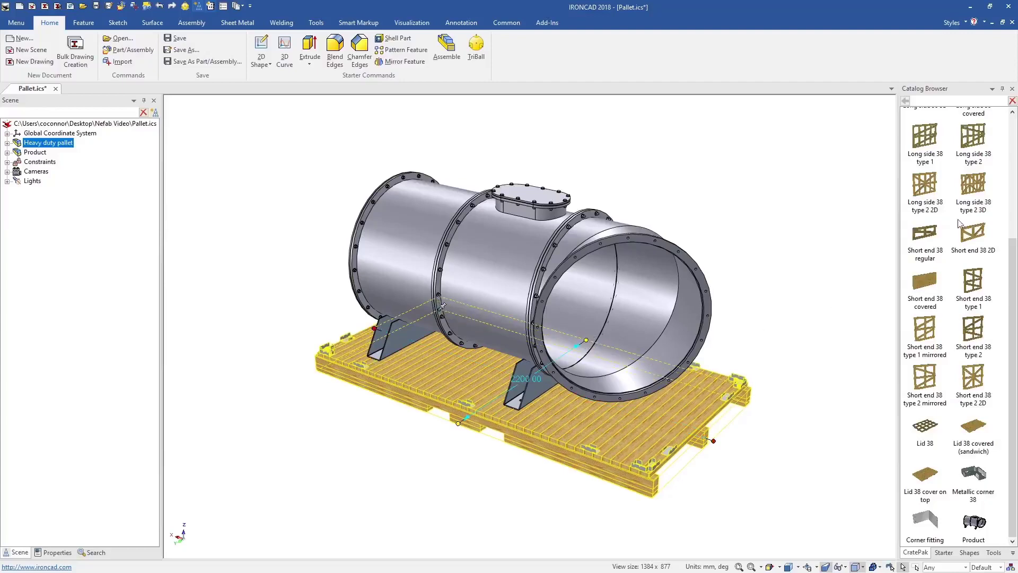
- Attach a Long side 38 type 2 3D panel to each long edge of the pallet, setting the near panel's height to 2200 mm
drag(878, 324, 456, 414)
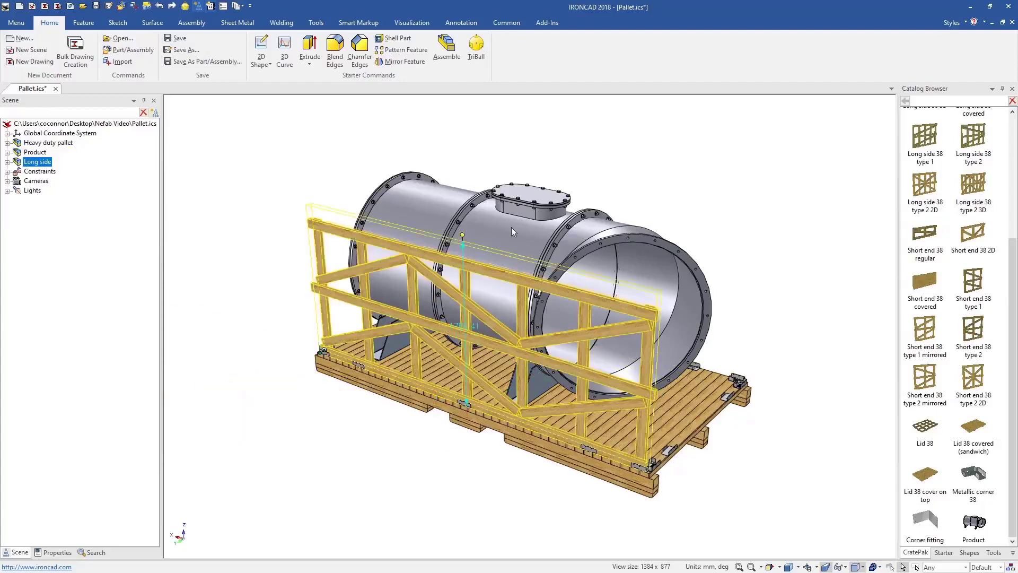
shift+drag(526, 199, 525, 199)
text(2200)
key(Return)
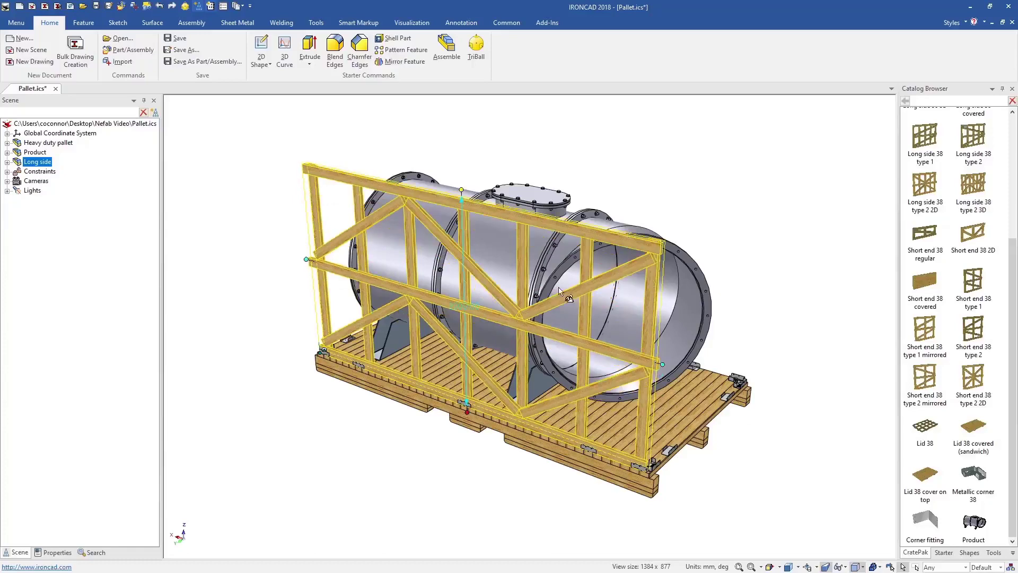
drag(965, 203, 724, 376)
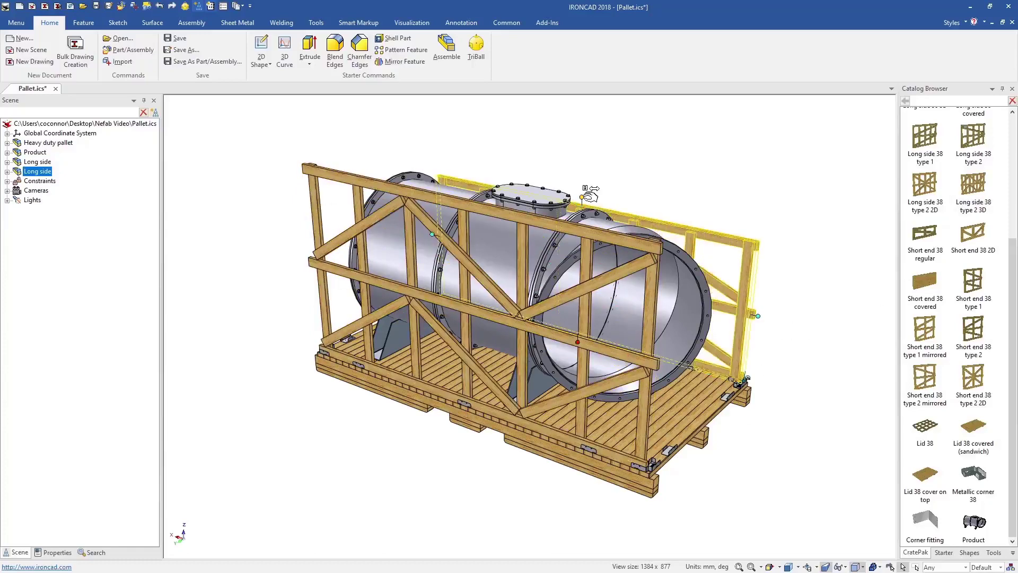
- Attach Short end 38 type 2 2D panels to both pallet ends and stretch them to the height of the long sides
drag(974, 378, 700, 431)
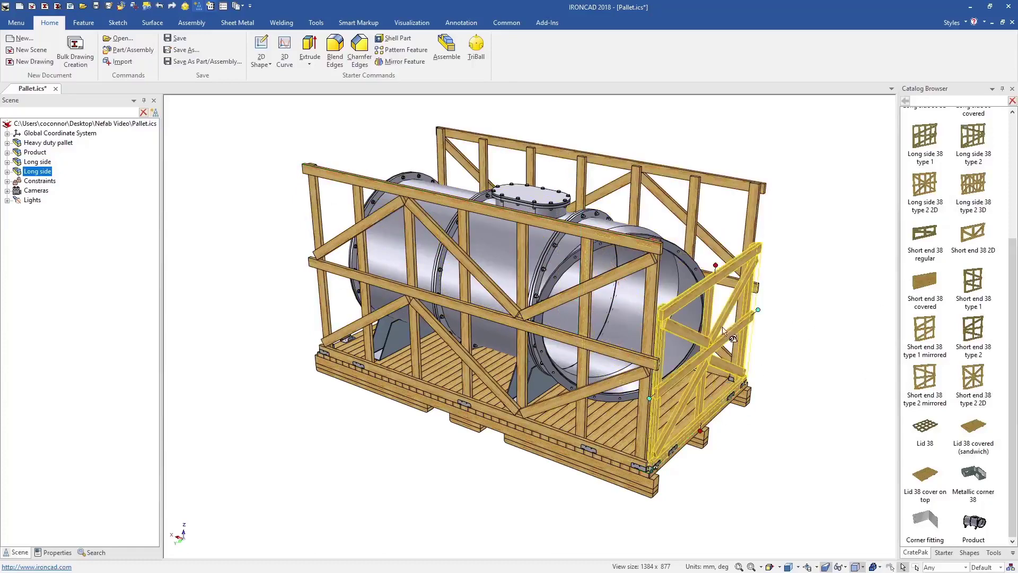
shift+drag(671, 246, 659, 243)
drag(973, 378, 386, 324)
shift+drag(377, 187, 329, 173)
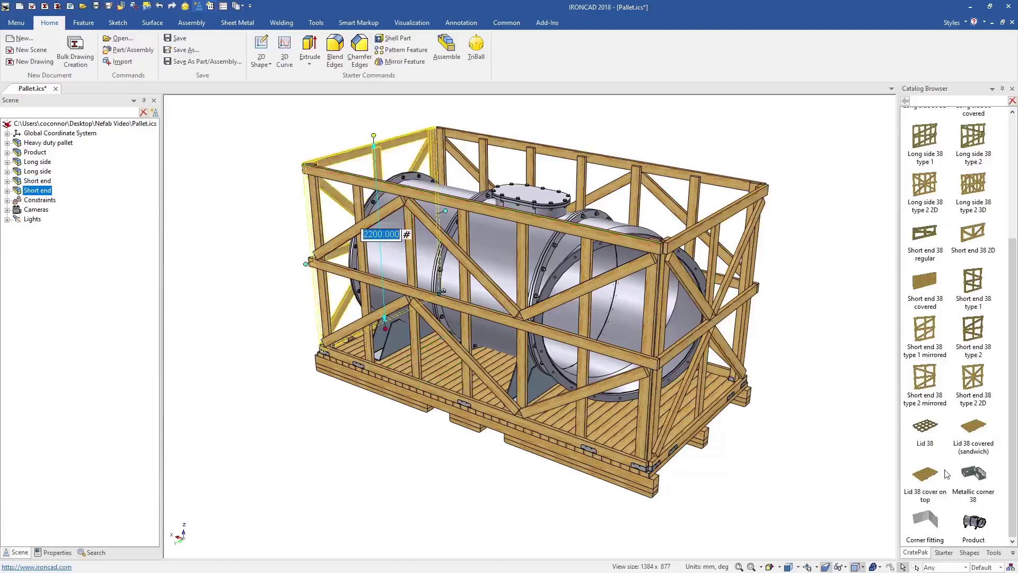
- Fit Metallic corner 38 parts on the crate's four upper corners and place Lid 38 on top of the crate
drag(972, 476, 663, 242)
drag(872, 392, 759, 186)
drag(959, 469, 303, 162)
drag(527, 215, 528, 216)
- Set the length of the heavy duty pallet under the finished crate to 4500 mm
click(714, 440)
drag(729, 442, 728, 441)
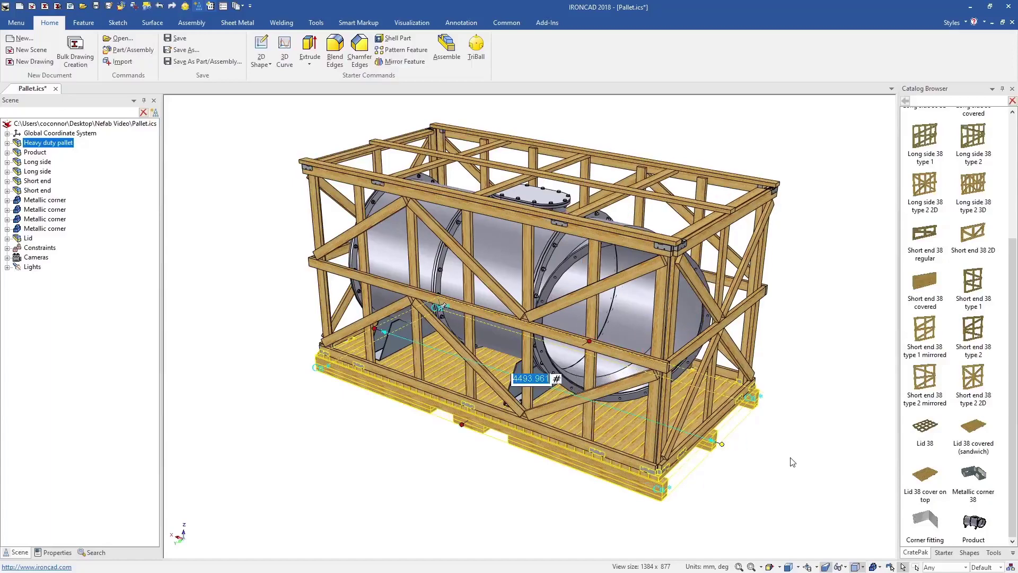
text(4500)
key(Return)
click(791, 458)
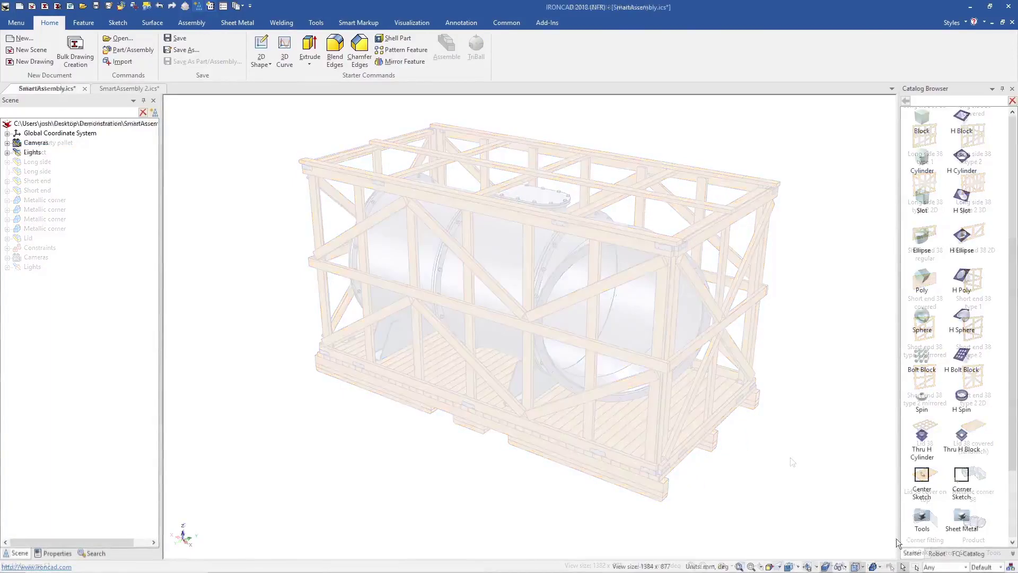
- In SmartAssembly.ics, place the Base from the Robot catalog and snap the Shoulder and Arm1 onto it
click(937, 553)
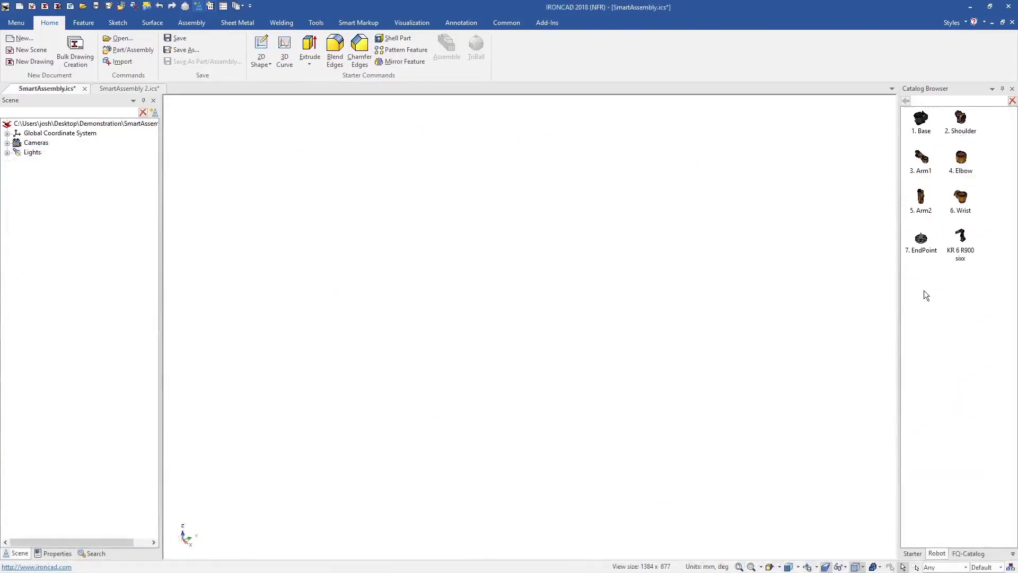
drag(922, 127, 714, 484)
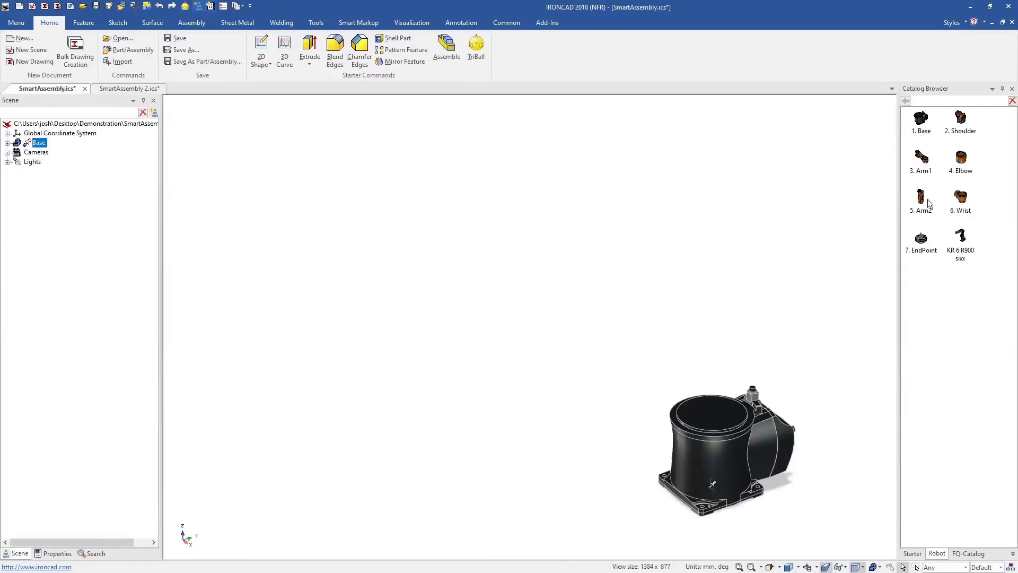
drag(881, 253, 715, 410)
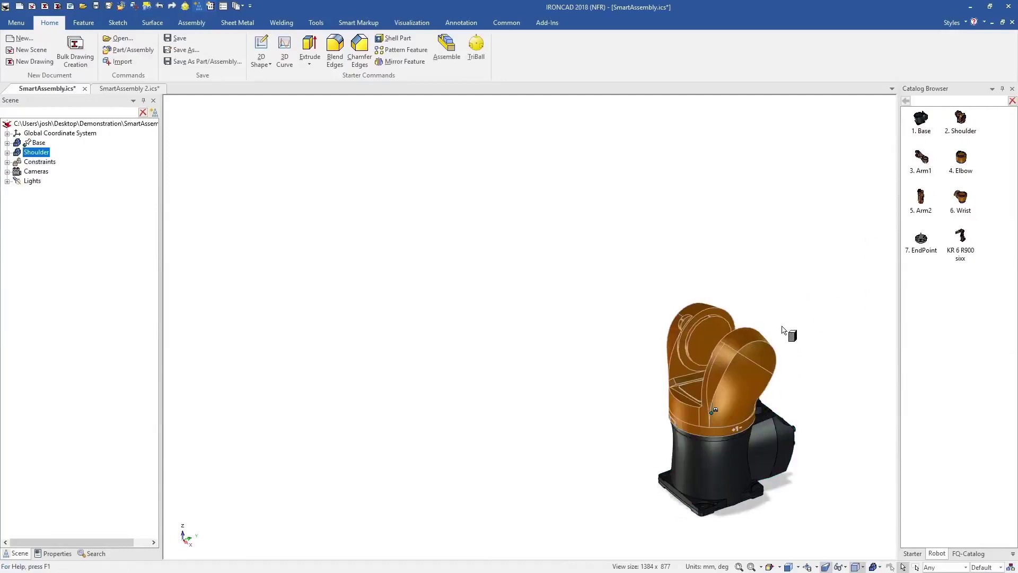
drag(783, 326, 741, 353)
- Complete the robot arm by snapping on the Elbow, Arm2, Wrist and EndPoint from the catalog
drag(960, 163, 738, 206)
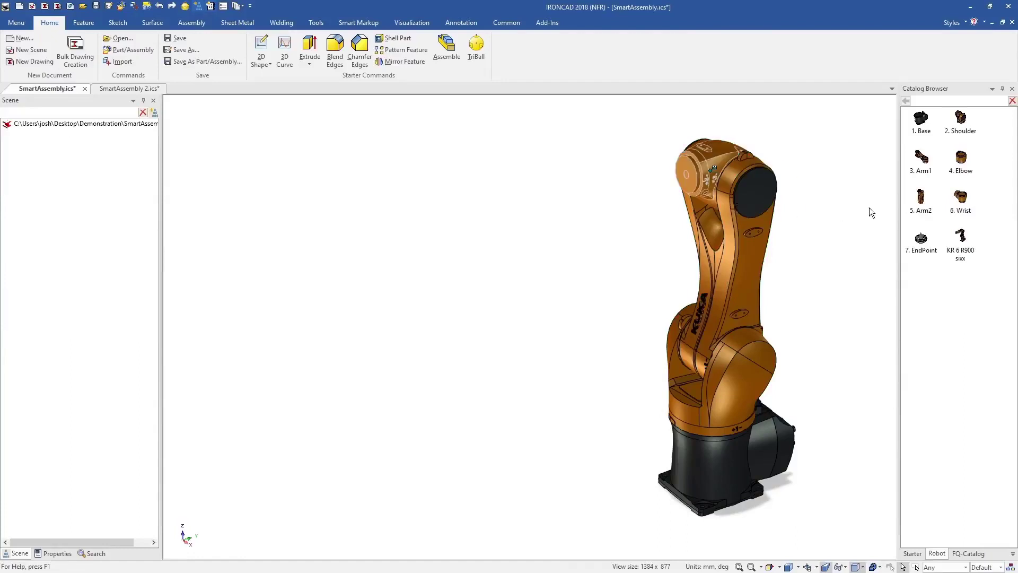
drag(920, 201, 687, 174)
drag(961, 202, 609, 212)
drag(551, 227, 552, 227)
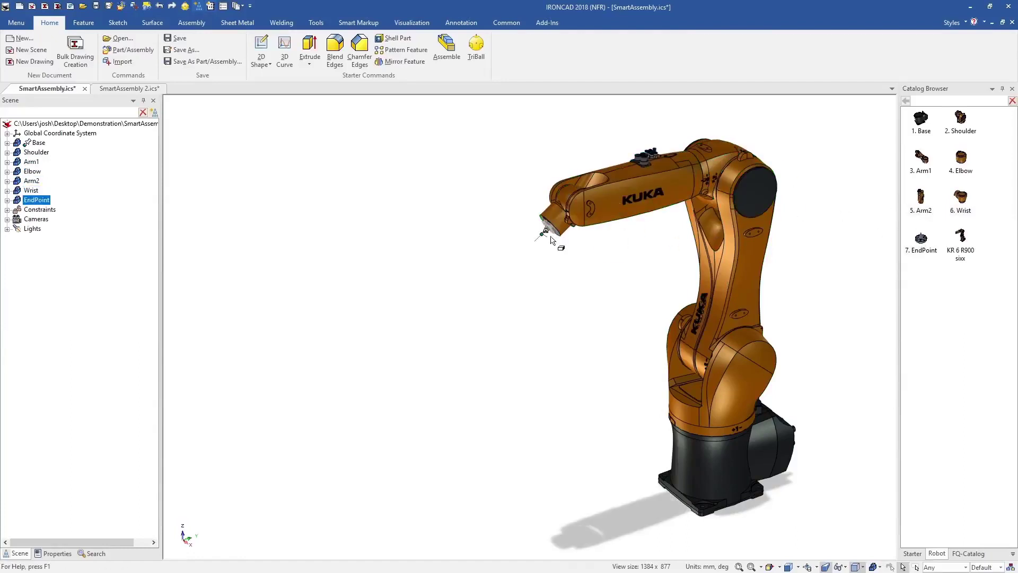
- Test the robot's motion in Mechanism Mode by pulling its EndPoint downward and outward, and leave the mode
click(317, 22)
click(137, 48)
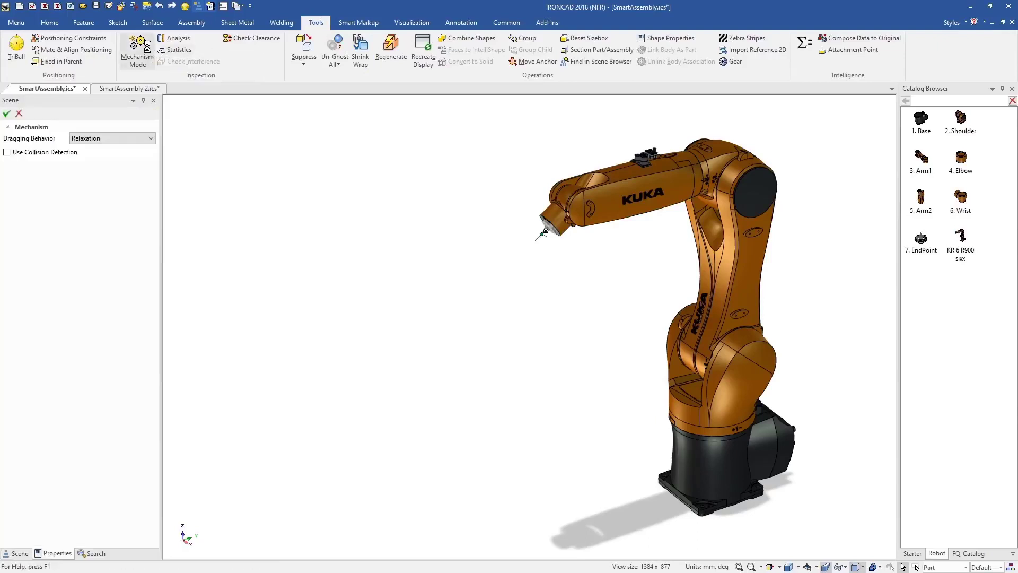
drag(539, 239, 354, 395)
click(319, 293)
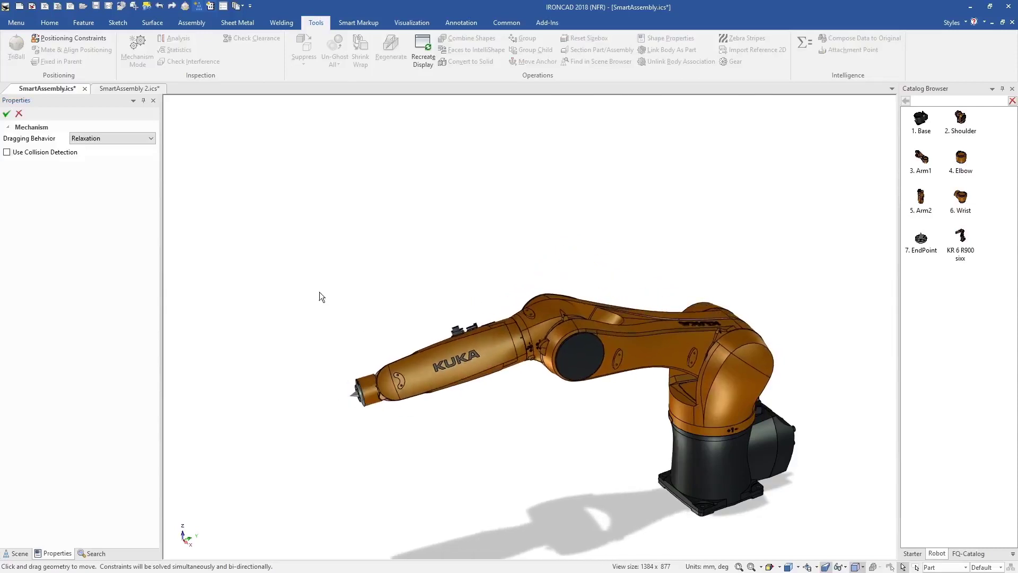
click(19, 114)
- In SmartAssembly 2.ics, add the 1260 x 840 mm Rectangular wheel box set from FQ-Catalog to the base frame
click(127, 89)
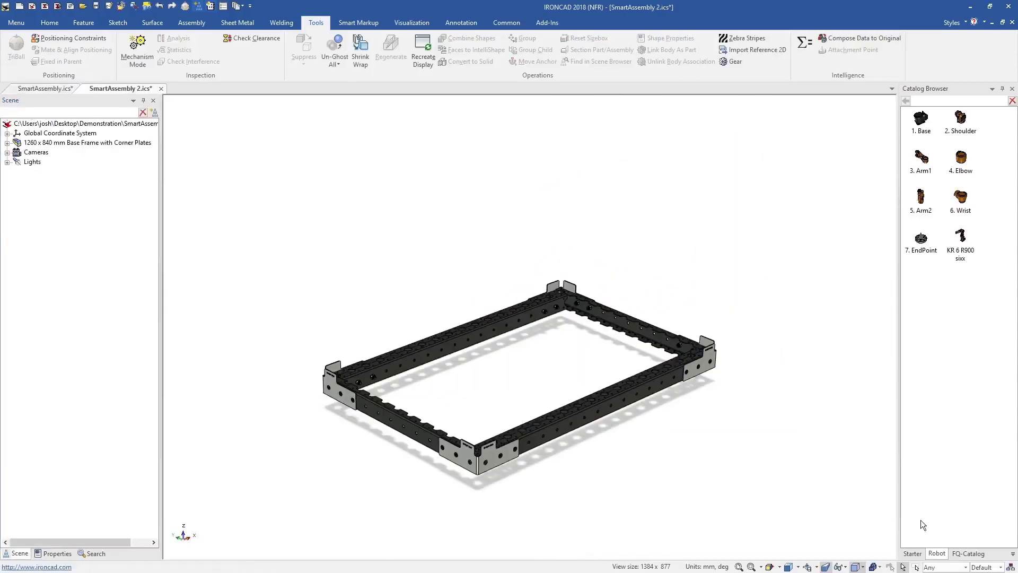
click(968, 553)
double_click(961, 118)
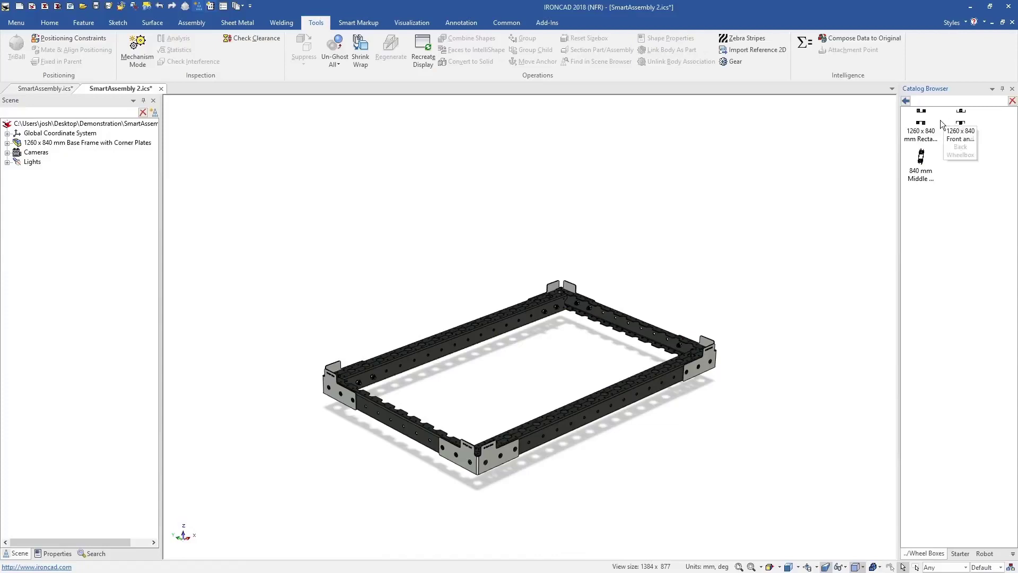
drag(929, 125, 652, 330)
- Attach two white 200 mm nylon wheels to the near wheel boxes and two green fixed 200 mm wheels to the far ones
click(906, 100)
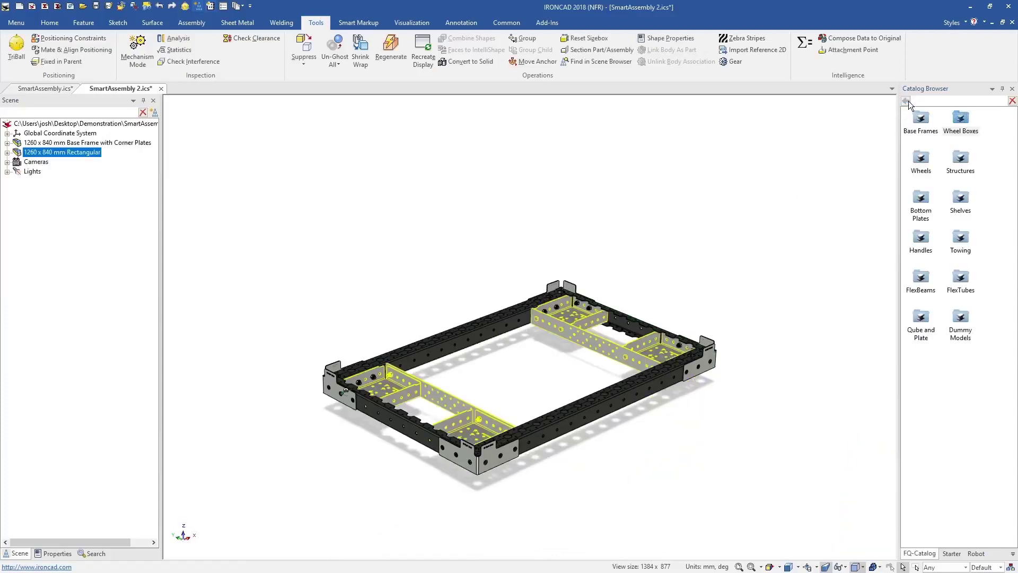
double_click(923, 159)
drag(922, 151, 475, 430)
drag(958, 128, 394, 391)
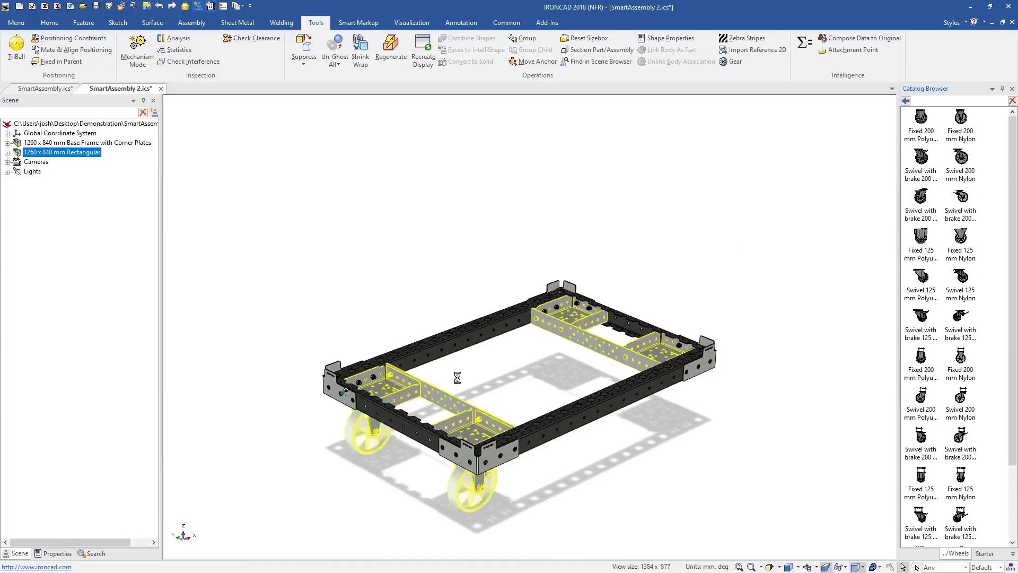
drag(924, 121, 658, 351)
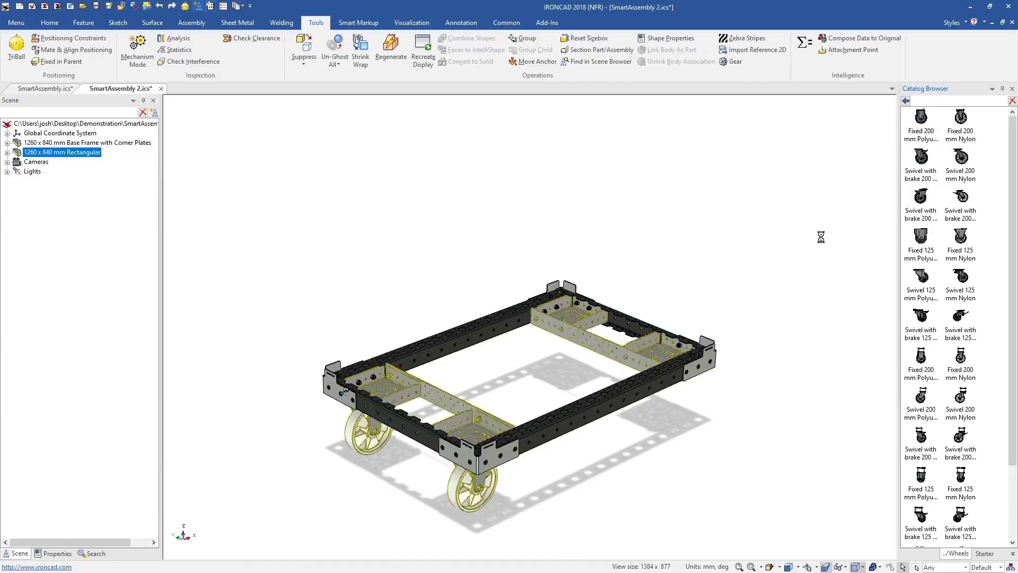
drag(918, 122, 577, 317)
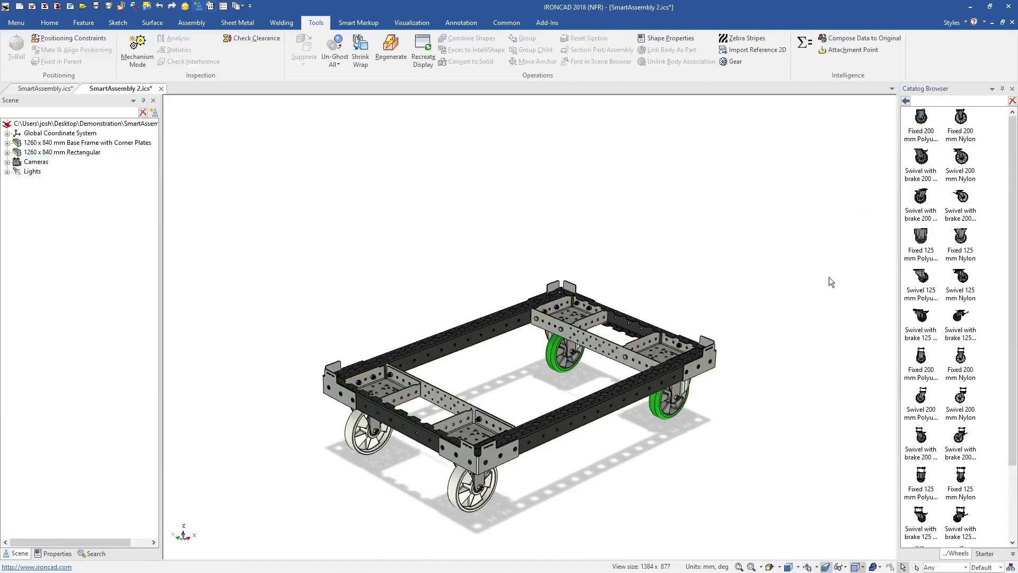
- Place the 1260 x 840 mm Bottom Plate from the catalog on the cart's base frame
click(906, 101)
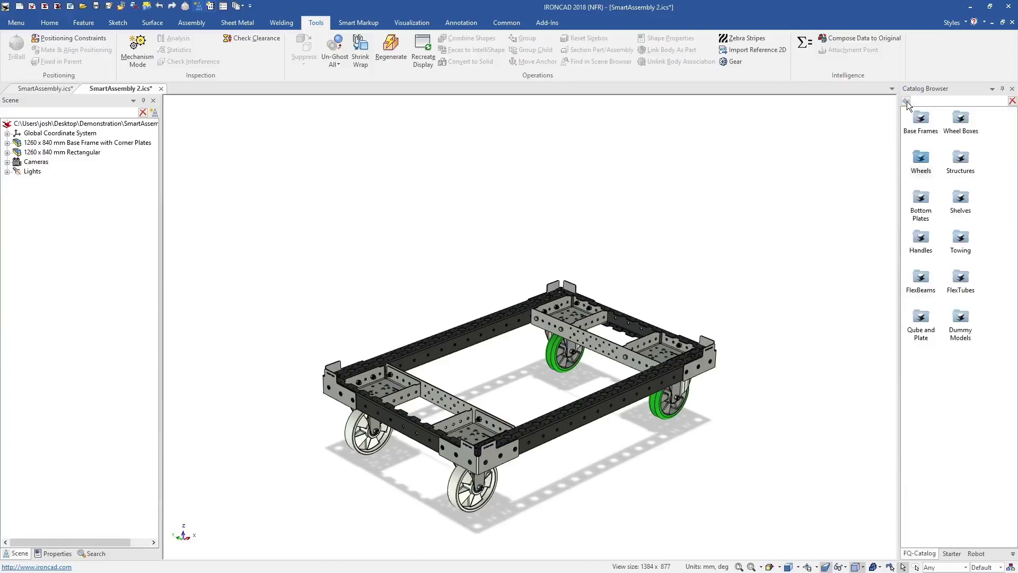
double_click(929, 209)
drag(922, 118, 877, 186)
drag(632, 383, 634, 385)
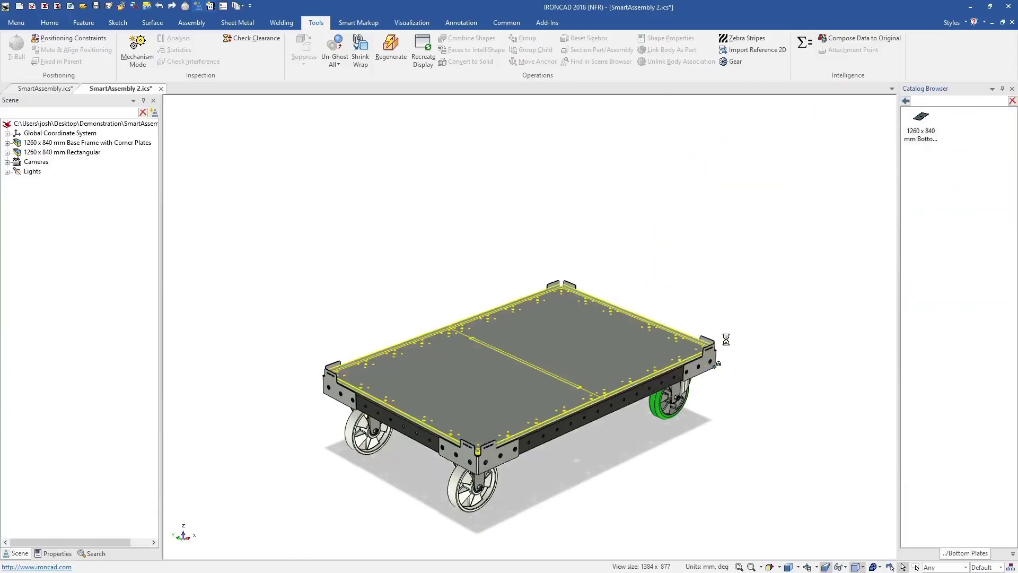
- Attach the Towing Equipment Heavy from the catalog to the cart's far short end
click(907, 100)
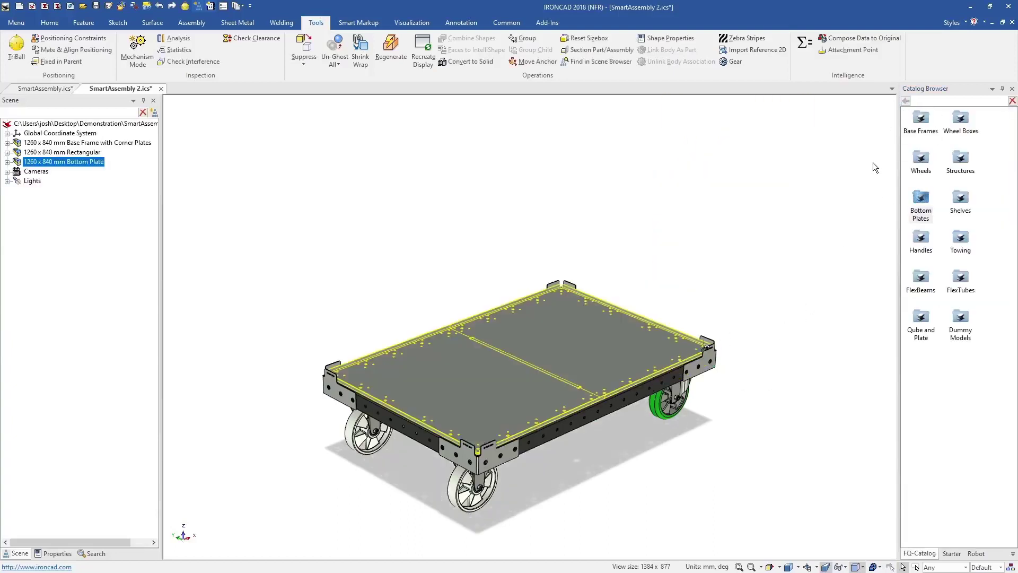
double_click(962, 239)
drag(960, 127, 607, 310)
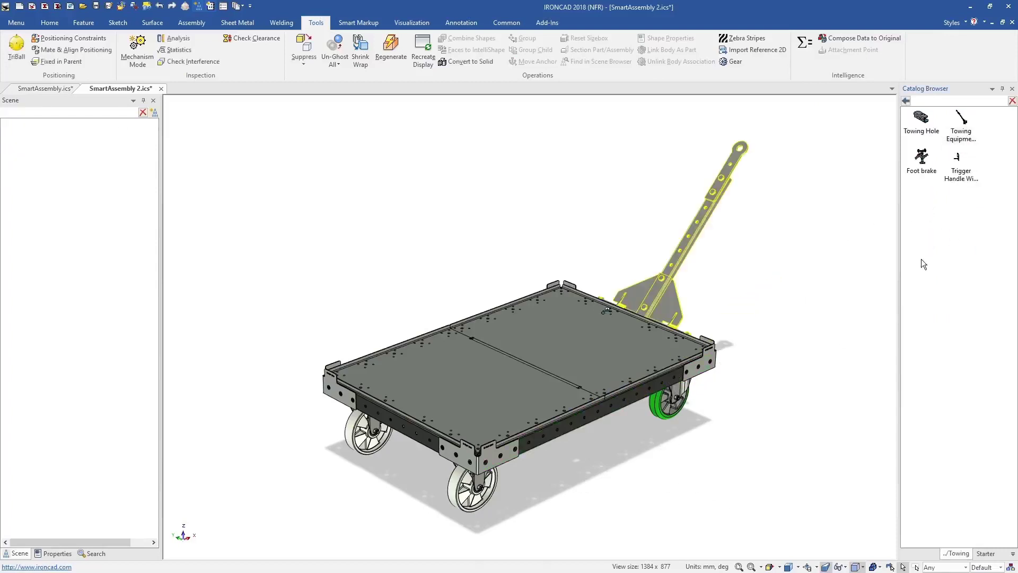
- Attach the Handle With Bent Top from the catalog to the near long side of the cart
click(906, 101)
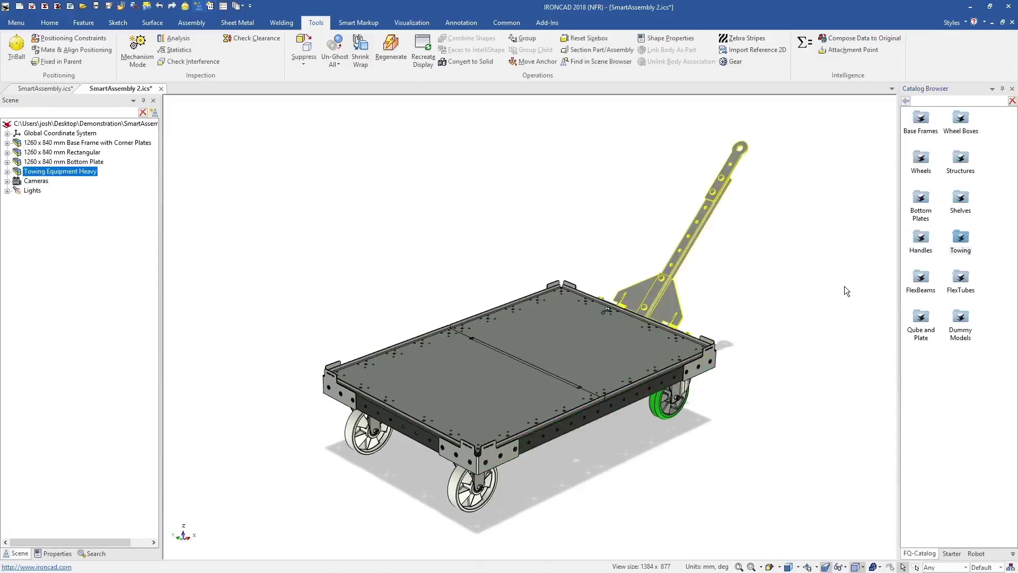
double_click(927, 242)
drag(928, 169, 716, 463)
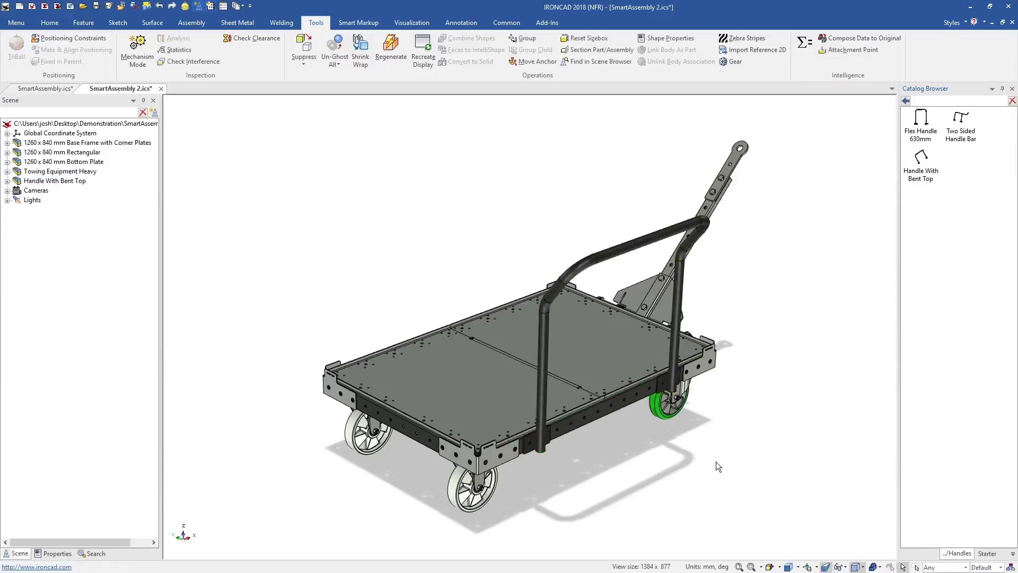
click(717, 462)
scroll(717, 462, down, 3)
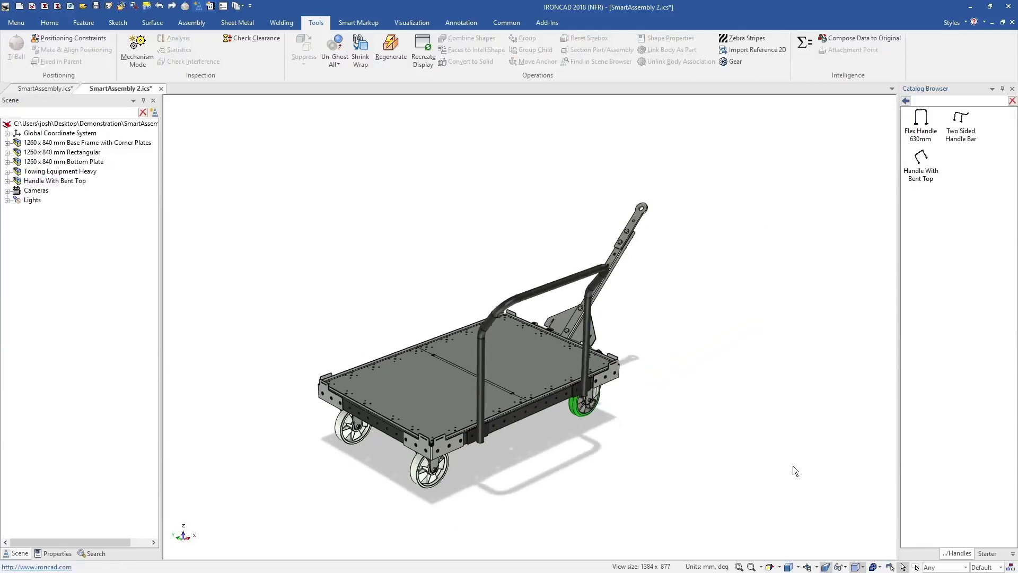